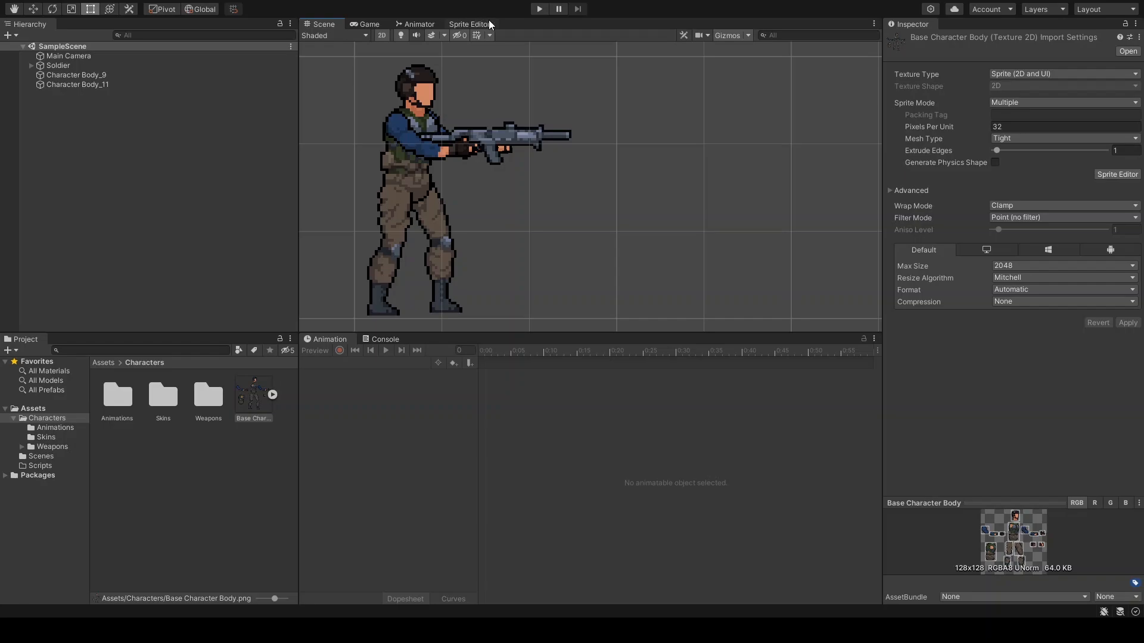
Step: Open the Base Character Body texture in the Sprite Editor
click(484, 19)
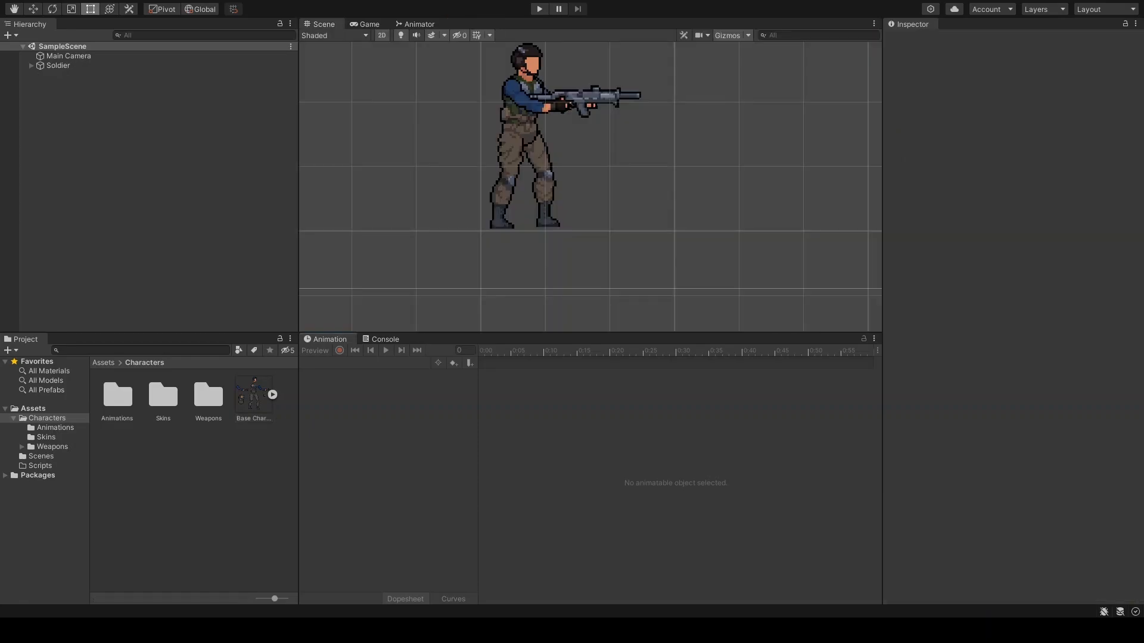
click(248, 418)
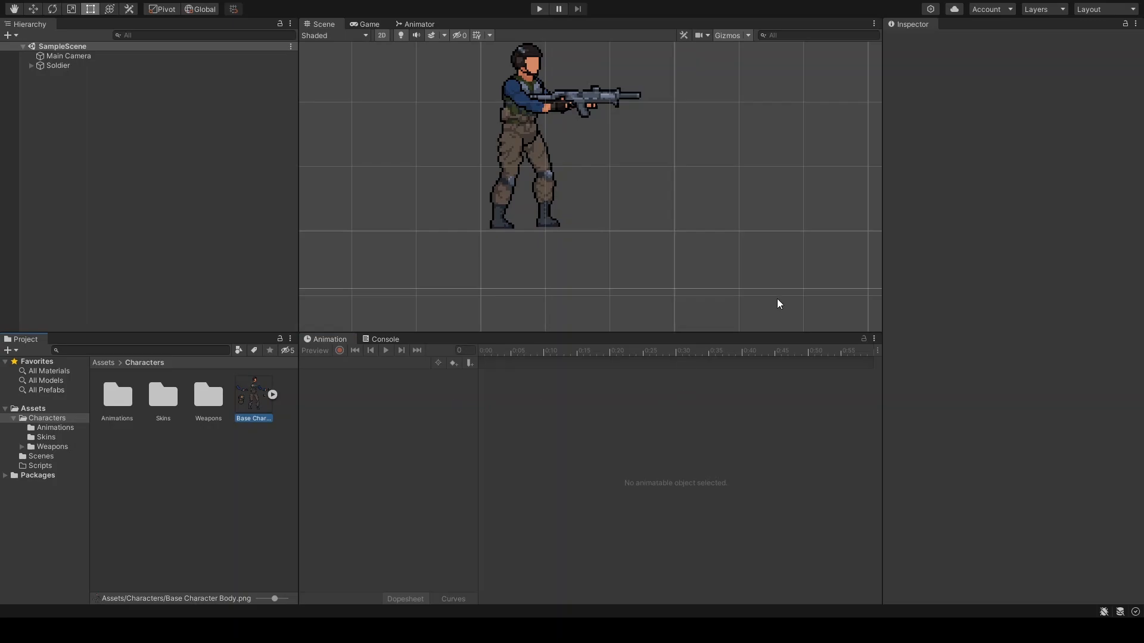
click(1099, 173)
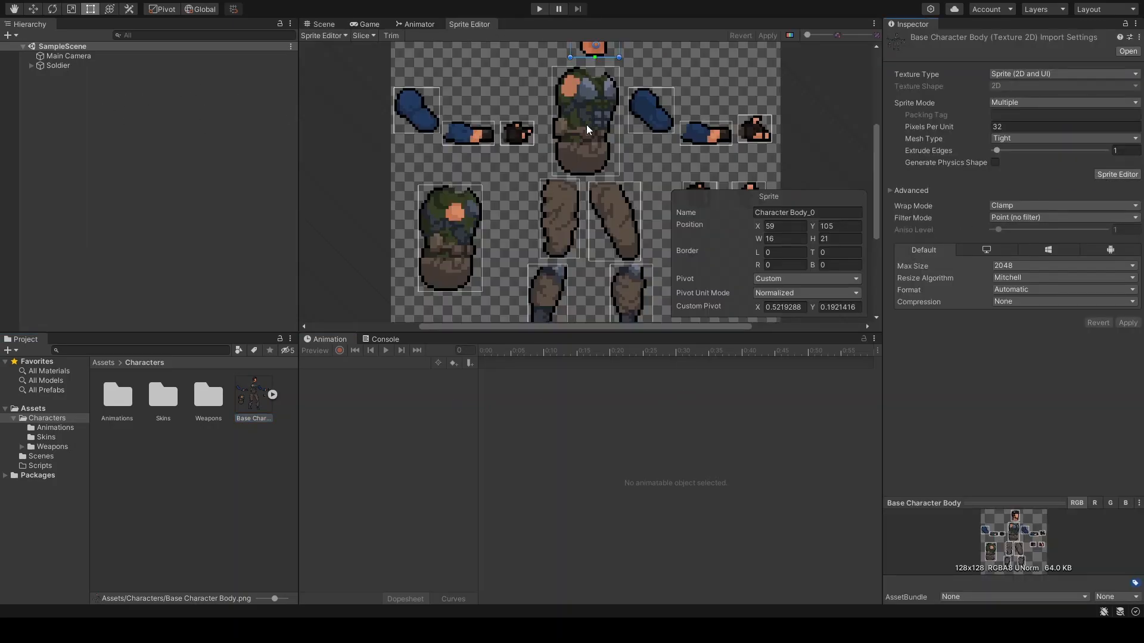
Step: Move the custom pivot of upper-arm sprite Character Body_5 to the shoulder joint, at about X 0.21, Y 0.71
scroll(492, 191, down, 3)
middle_drag(586, 123, 498, 169)
scroll(499, 169, down, 2)
scroll(499, 169, up, 5)
click(546, 140)
scroll(547, 141, up, 2)
drag(548, 149, 544, 154)
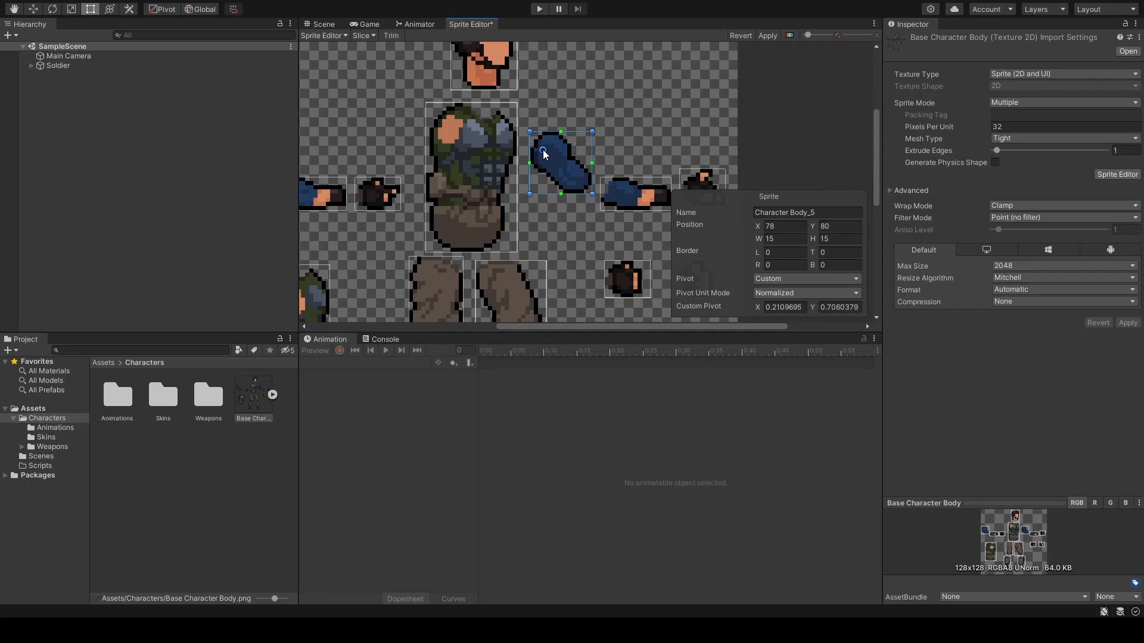
Step: Examine the custom pivots of the other upper arm, torso, thigh, lower-leg, hand and forearm sprites
middle_drag(609, 190, 755, 157)
click(371, 125)
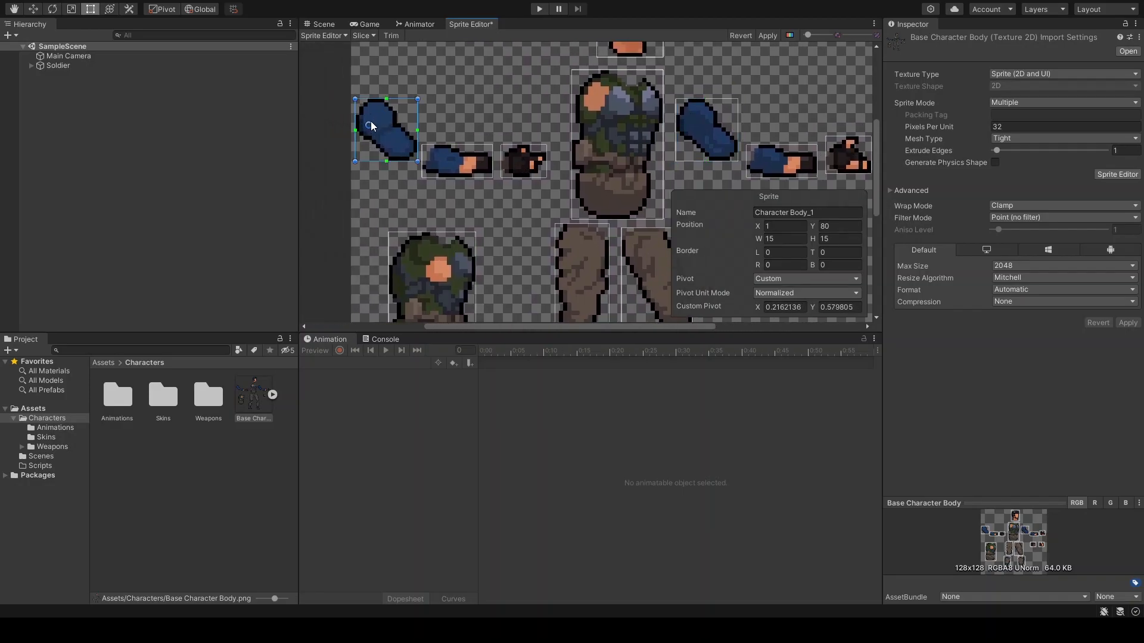
click(602, 196)
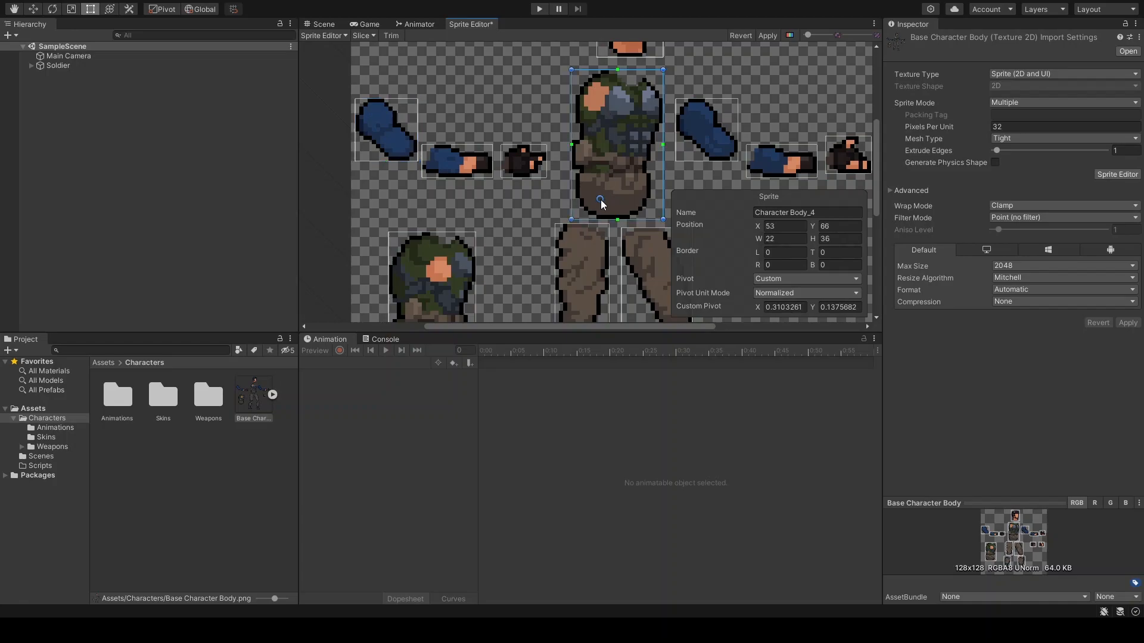
middle_drag(550, 275, 578, 196)
click(462, 261)
middle_drag(462, 259, 342, 260)
click(491, 242)
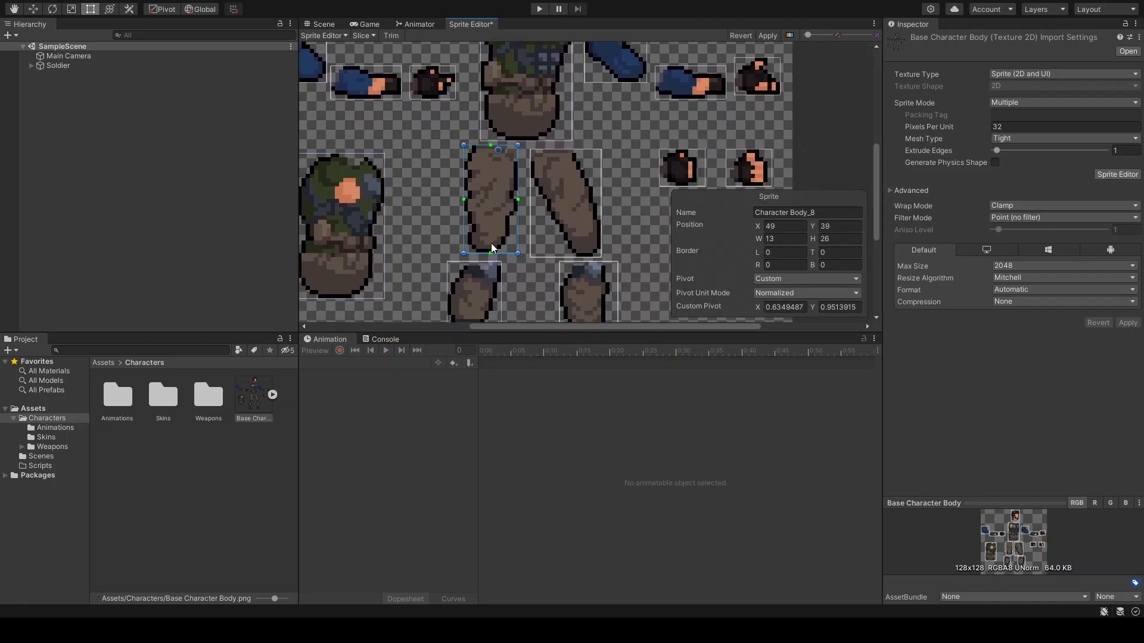
middle_drag(502, 249, 494, 207)
click(472, 238)
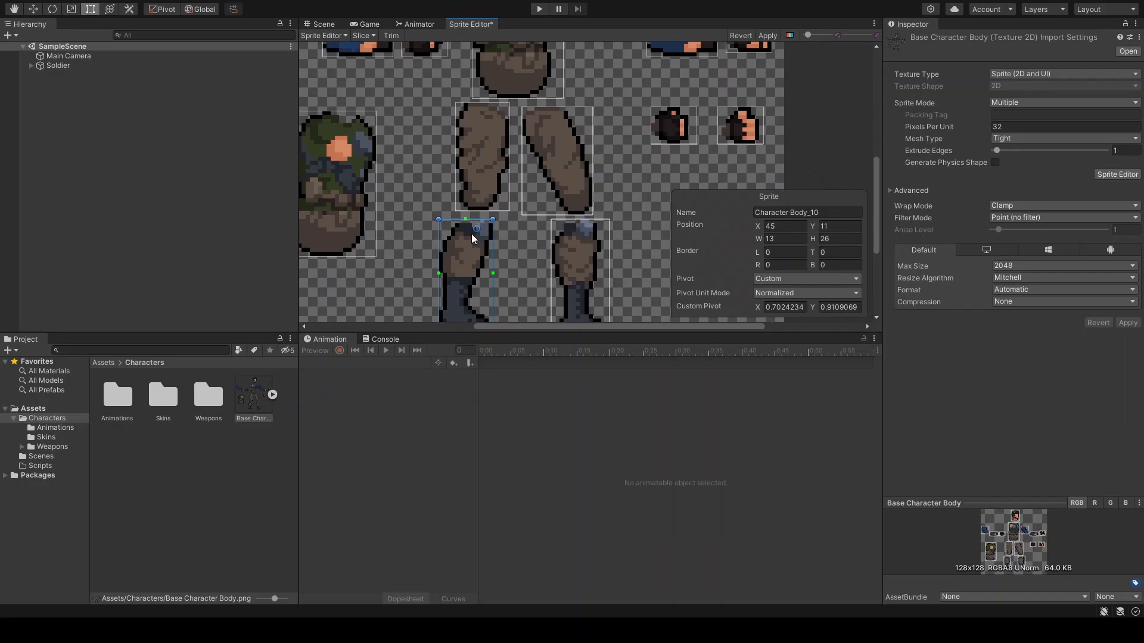
click(592, 242)
click(672, 125)
click(746, 132)
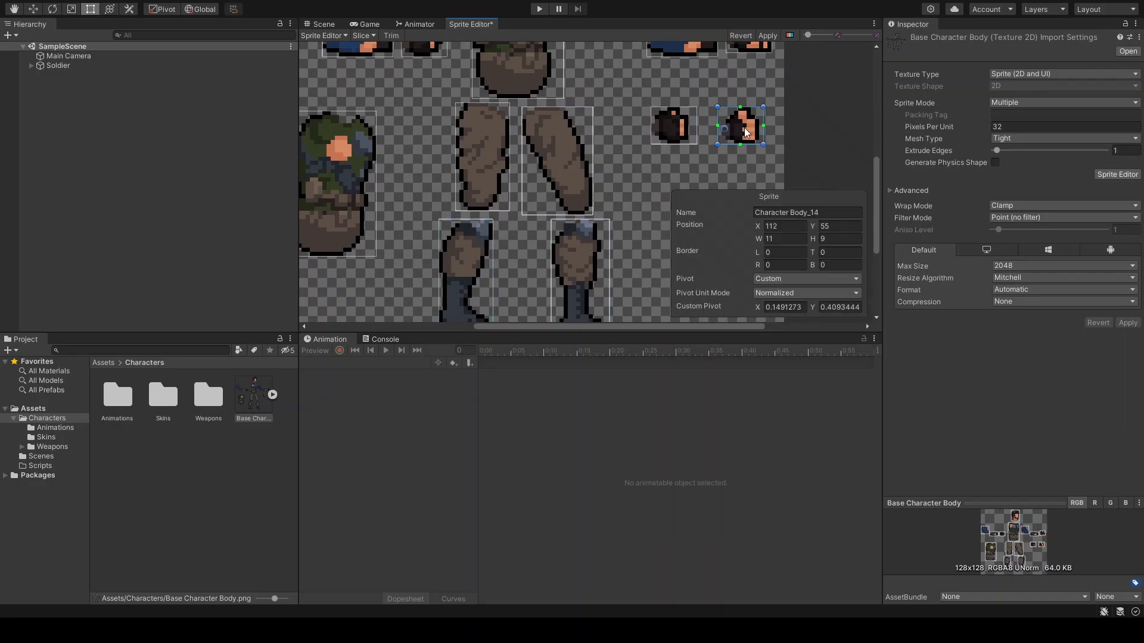
middle_drag(642, 141, 445, 199)
click(476, 98)
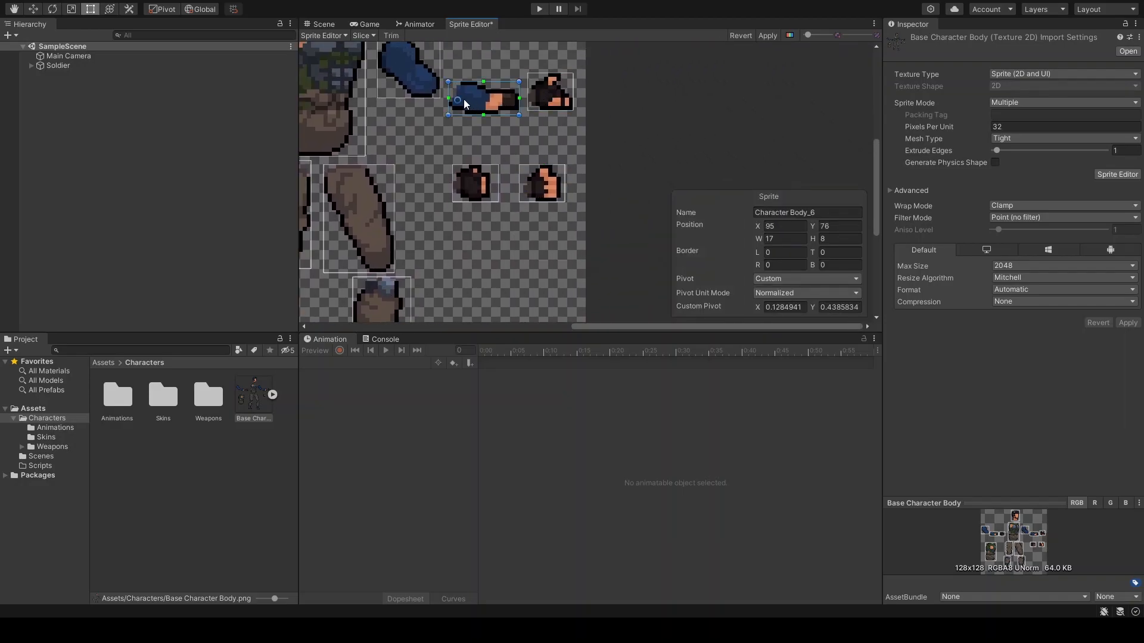
middle_drag(457, 99, 517, 216)
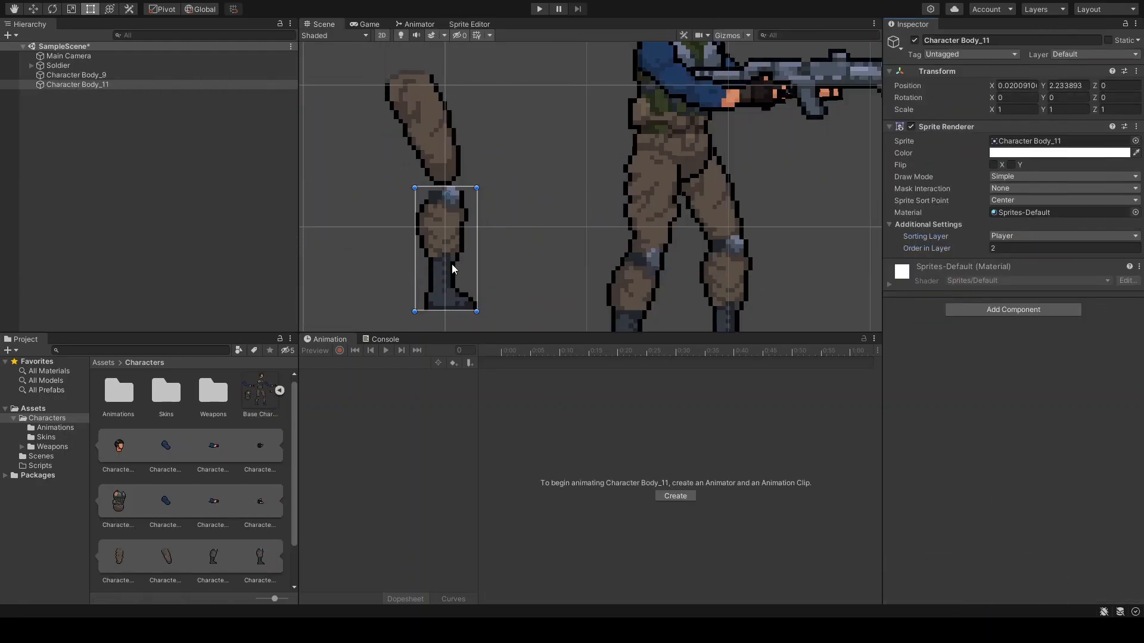
Step: Switch the tool handle position from Pivot to Center and try the other transform tools on Character Body_11
key(w)
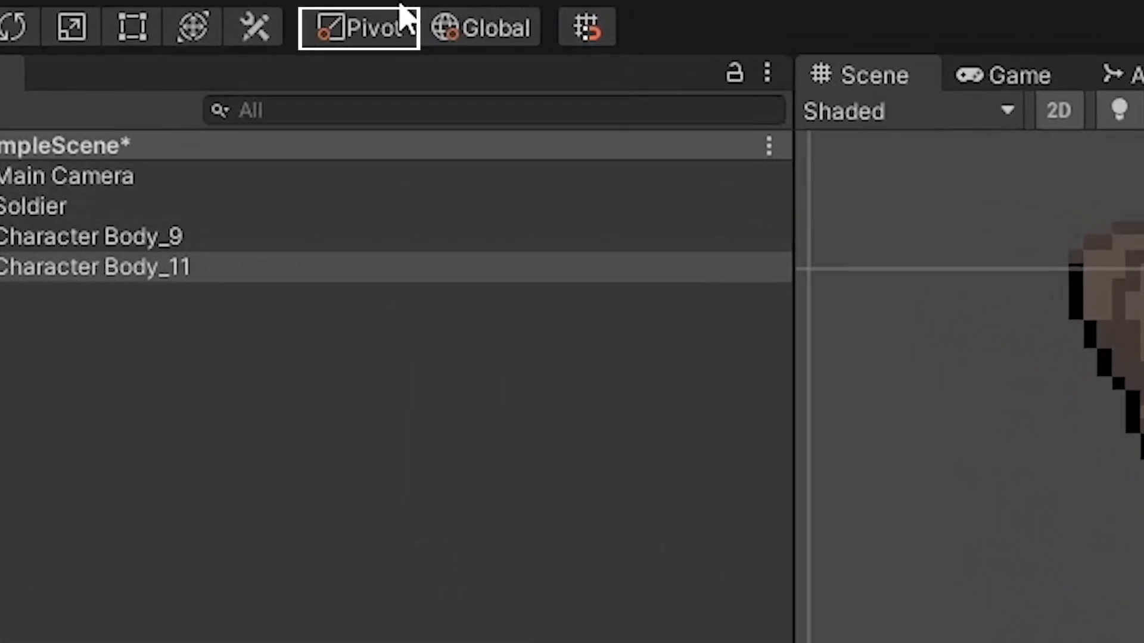
click(375, 28)
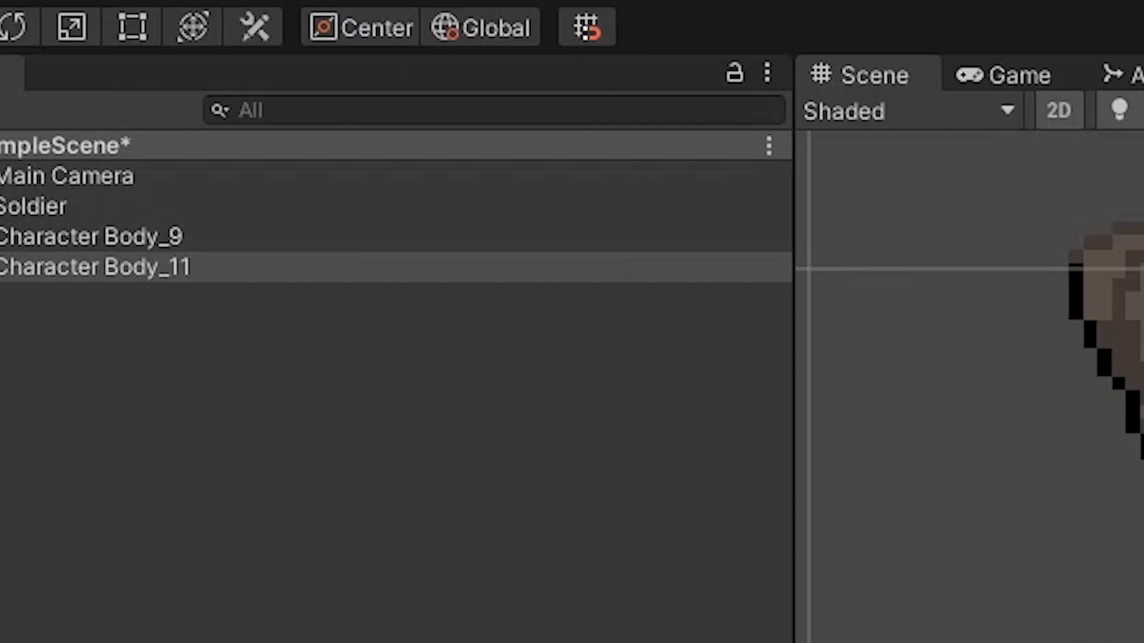
key(r)
key(t)
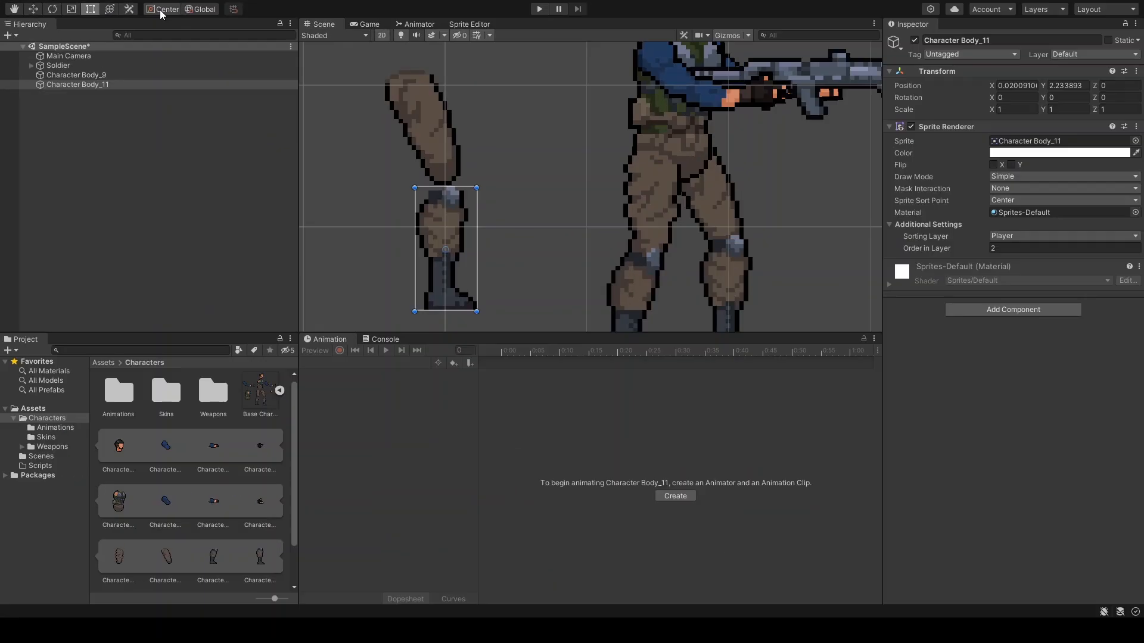
Step: Rotate the Character Body_11 lower leg around its pivot to about -20° and move it slightly up toward the thigh
key(e)
drag(475, 230, 457, 271)
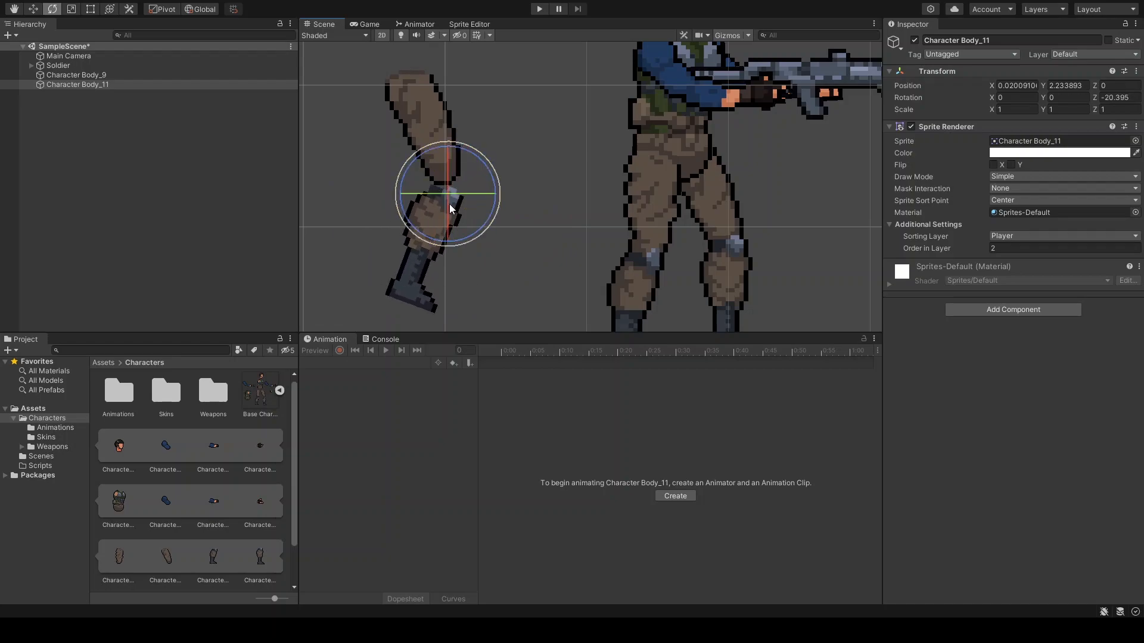
key(w)
drag(448, 202, 458, 176)
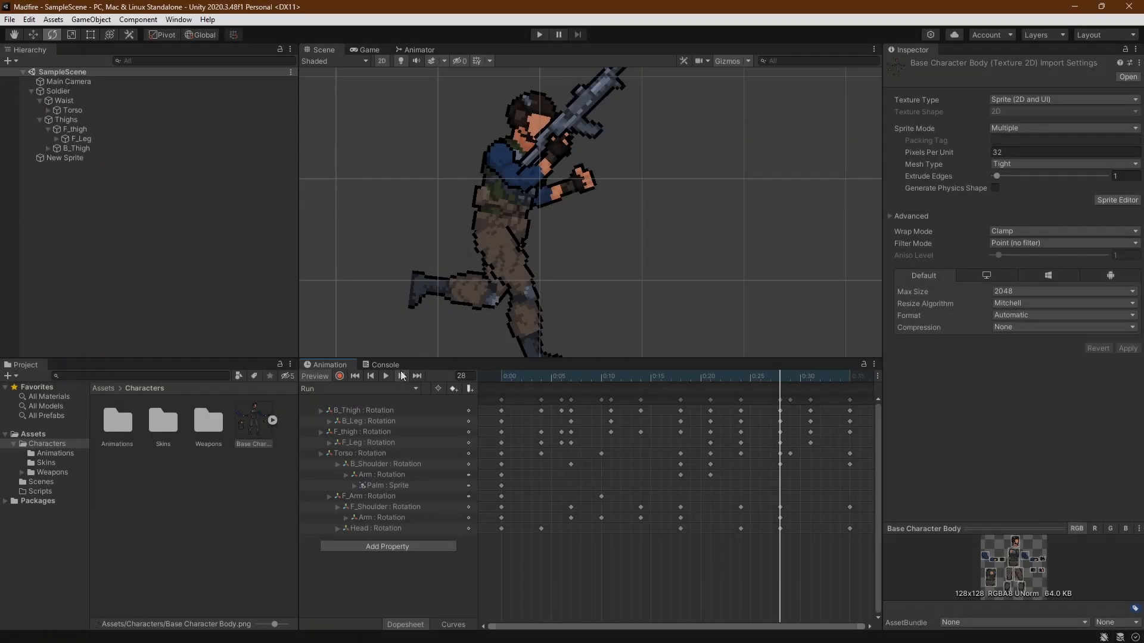
Step: Step through the last keyframes of the Run animation to review the poses
click(400, 375)
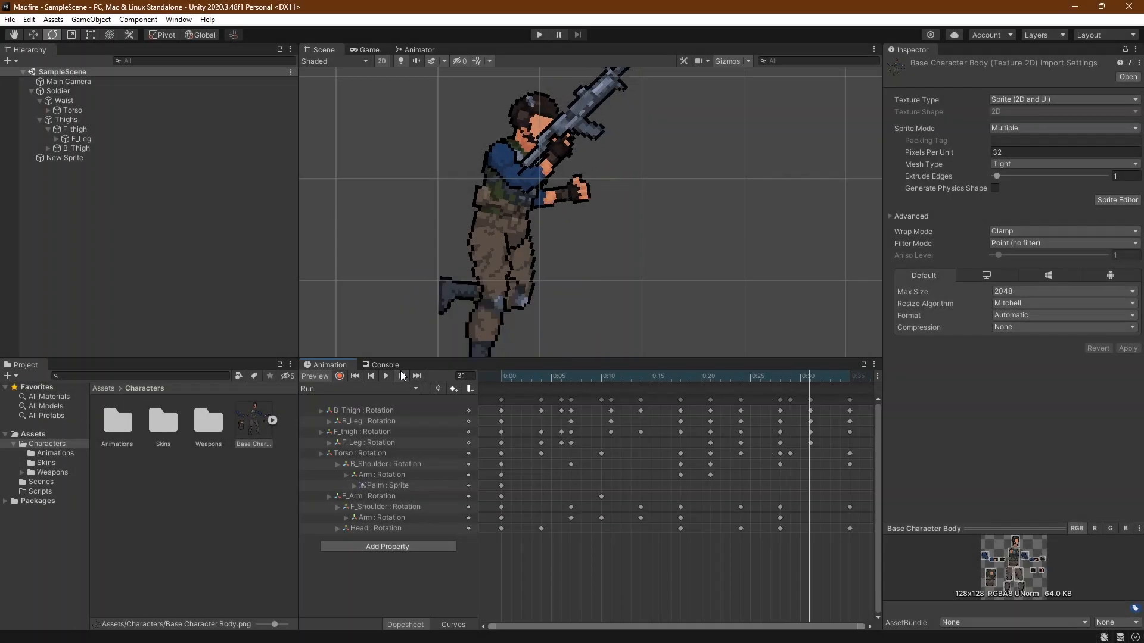
click(400, 375)
click(401, 375)
Step: Create a new animation clip named Jump in the Characters/Animations folder
click(395, 388)
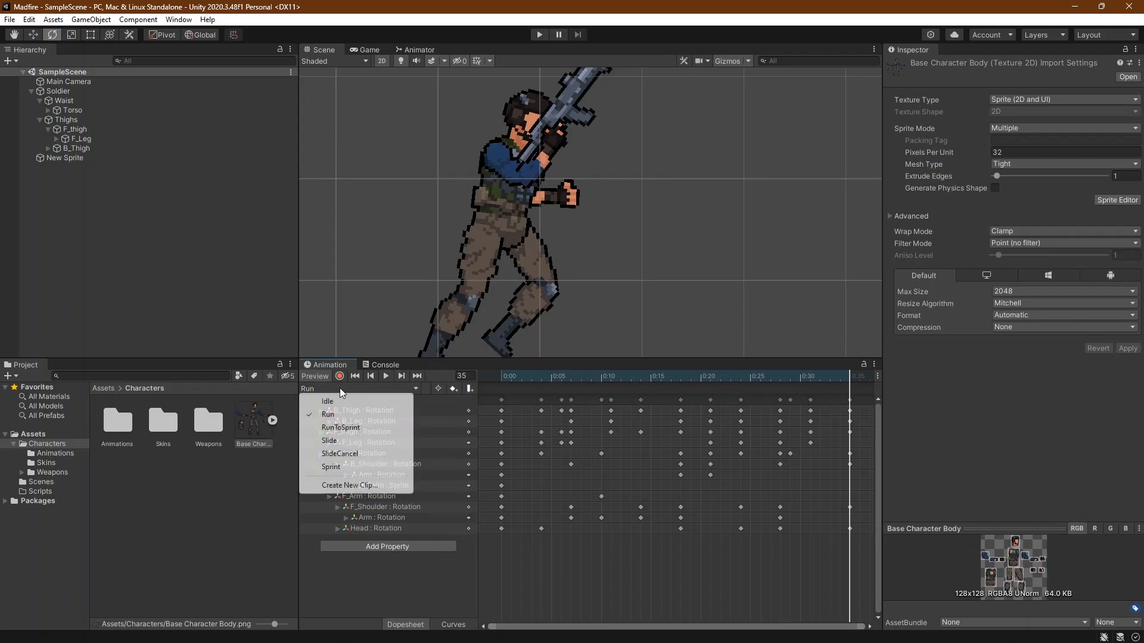
click(356, 488)
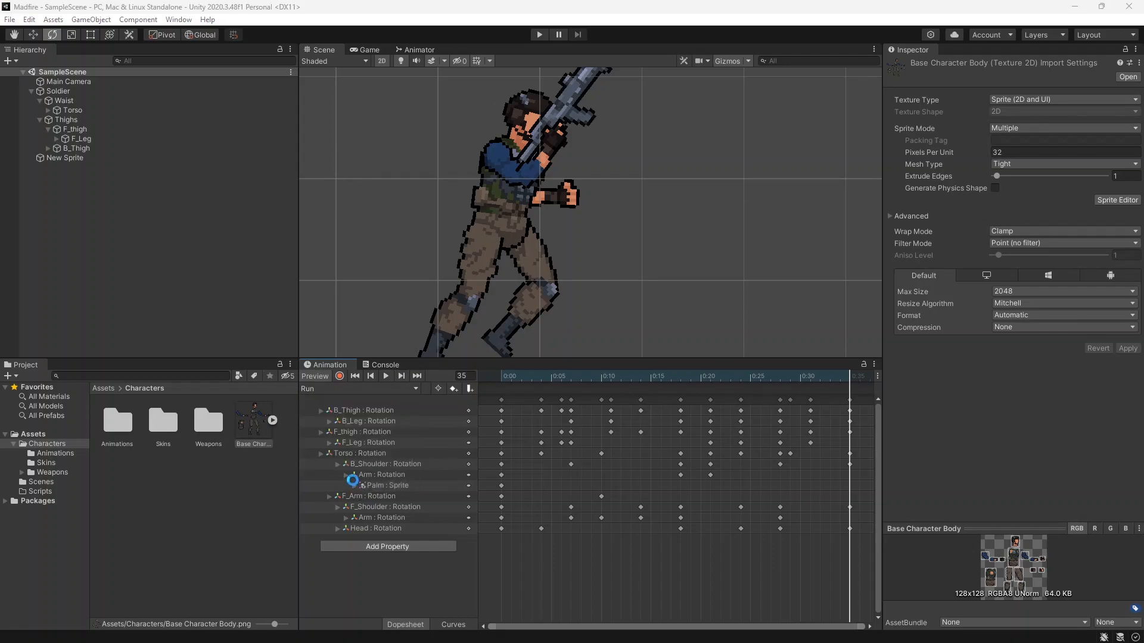
text(Jumo)
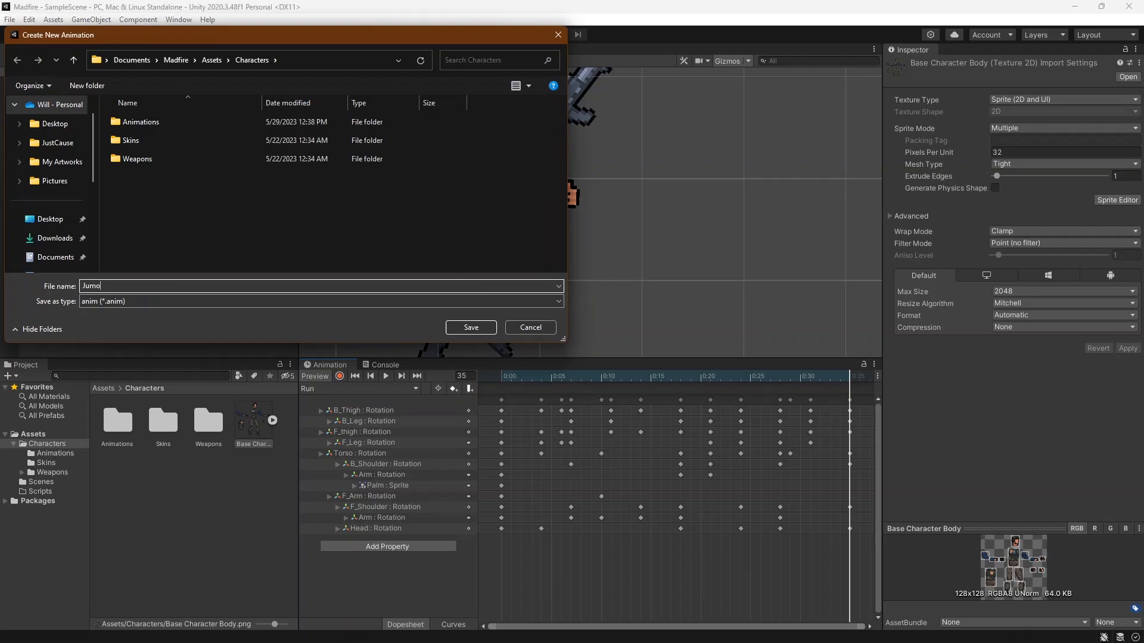
key(BackSpace)
text(p)
double_click(137, 121)
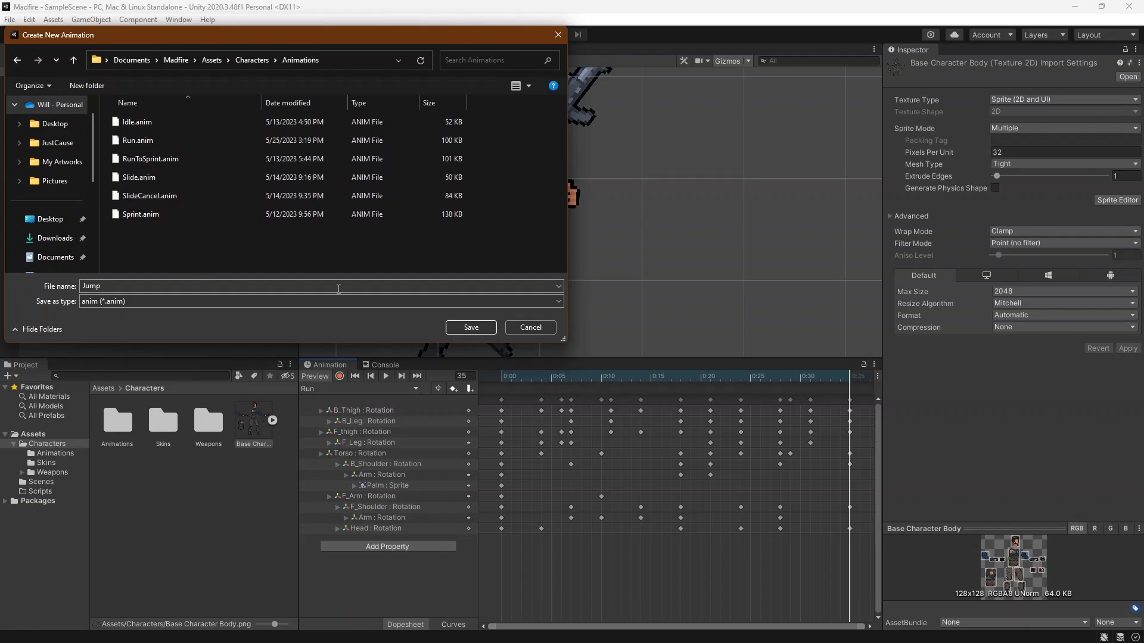
click(470, 328)
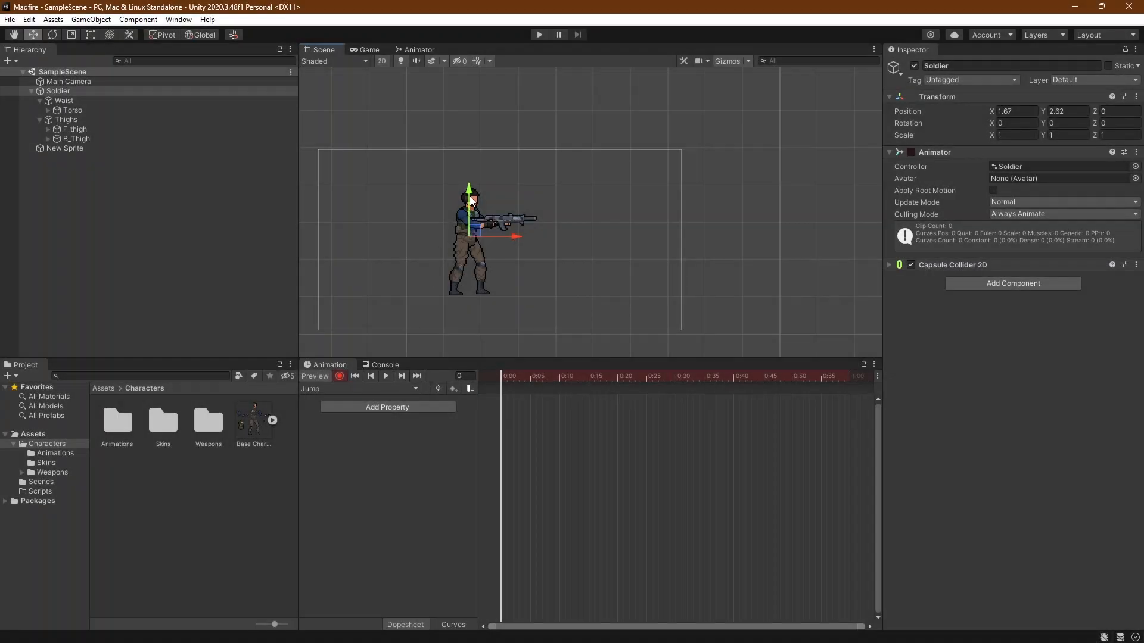
Step: Record the Soldier's position at frame 0 with Y 2.6, and raise it to about Y 4.68 at frame 20
drag(470, 202, 480, 206)
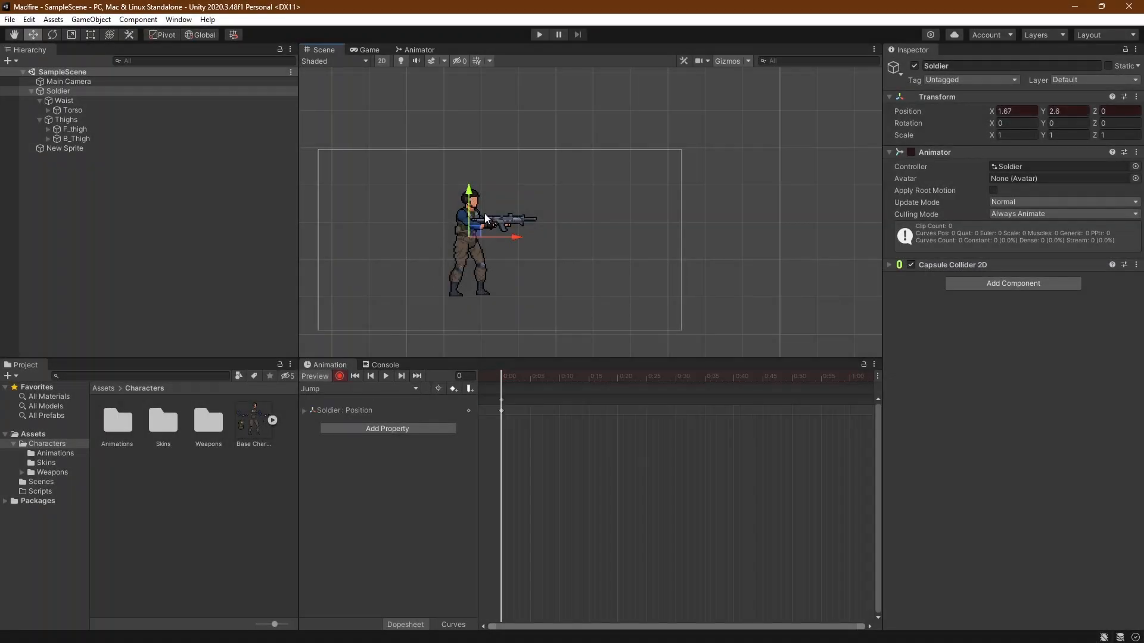
click(676, 390)
click(617, 374)
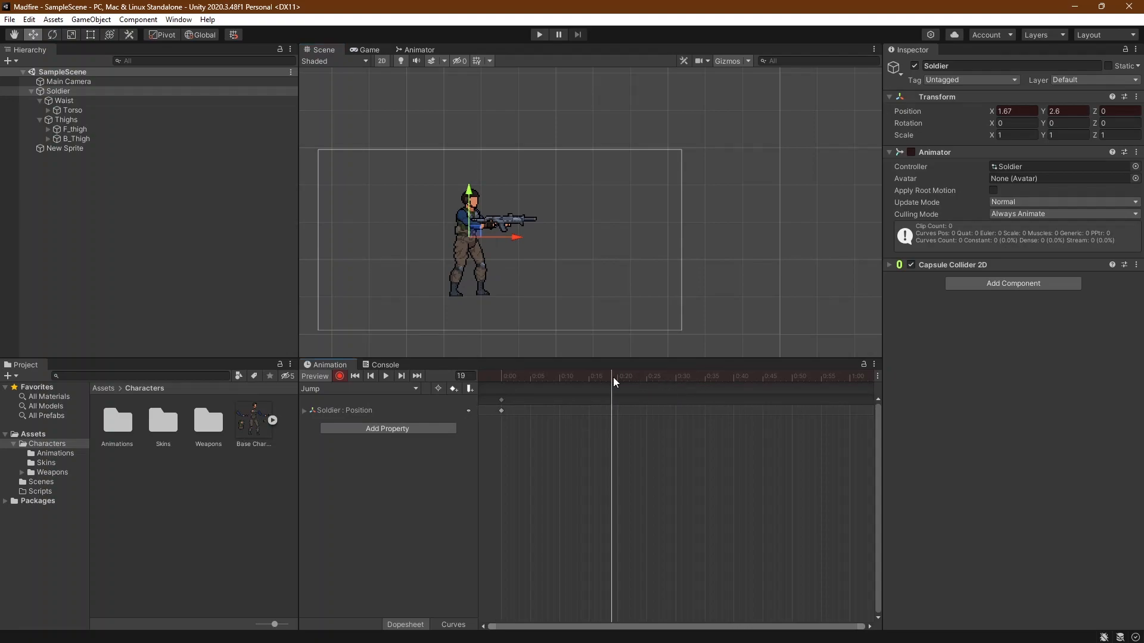
drag(477, 201, 474, 154)
Step: Key the Soldier's raised position at frame 35 and bring it back down to Y 2.6 at frame 50
click(704, 384)
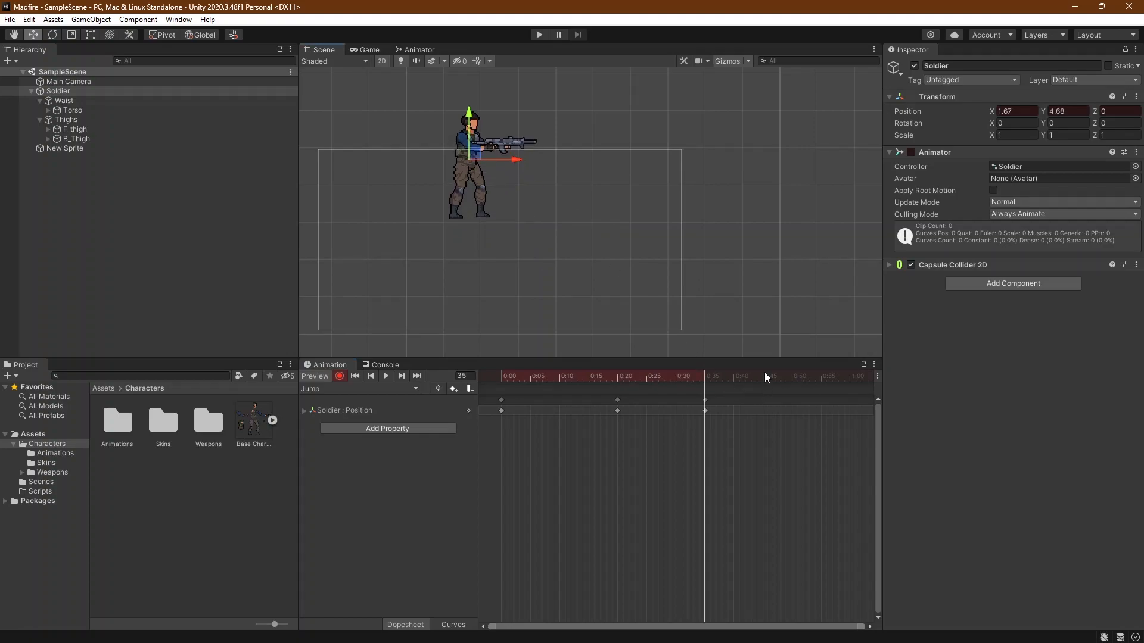
click(790, 383)
drag(467, 118, 466, 196)
Step: Examine the jump's vertical motion across its keyframes and the early frames up to frame 10
click(355, 376)
click(416, 376)
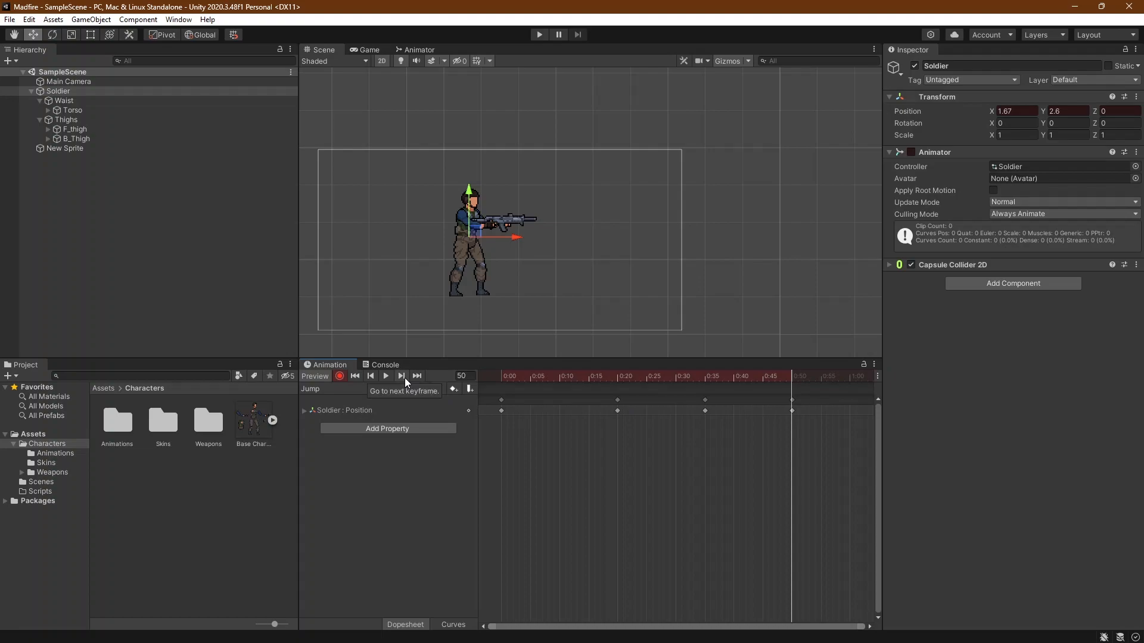
scroll(516, 187, up, 2)
click(371, 375)
click(357, 377)
middle_drag(439, 207, 481, 276)
scroll(480, 277, up, 1)
click(402, 376)
mouse_move(534, 244)
middle_down()
mouse_move(546, 313)
mouse_move(554, 237)
middle_up()
scroll(545, 313, up, 1)
click(560, 377)
click(529, 376)
middle_drag(511, 289, 505, 227)
click(370, 376)
click(530, 377)
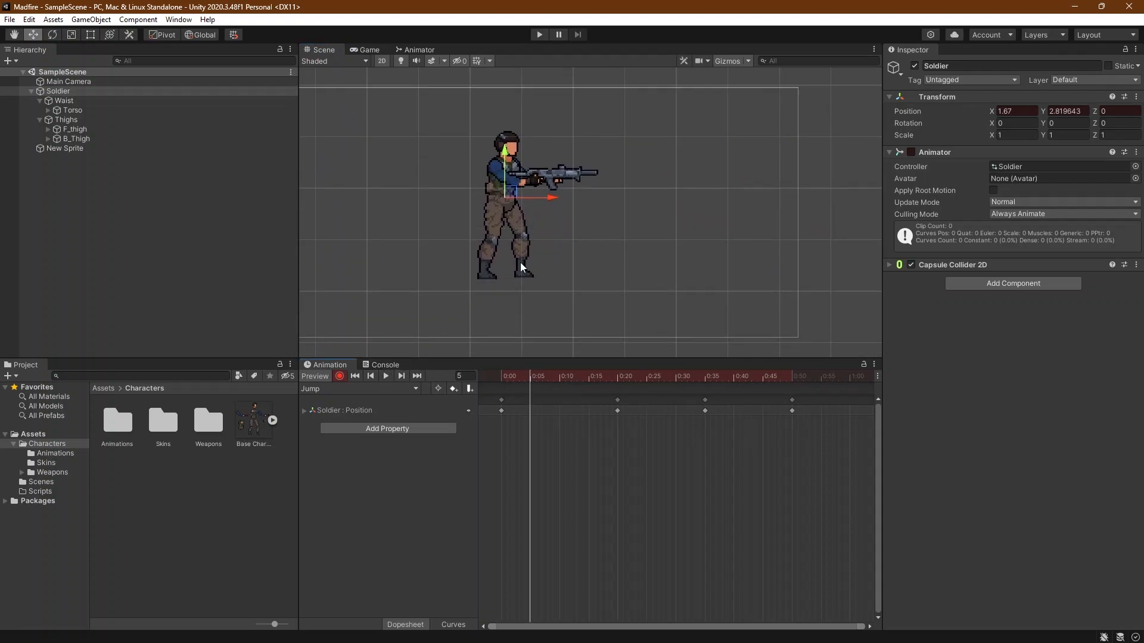
click(372, 376)
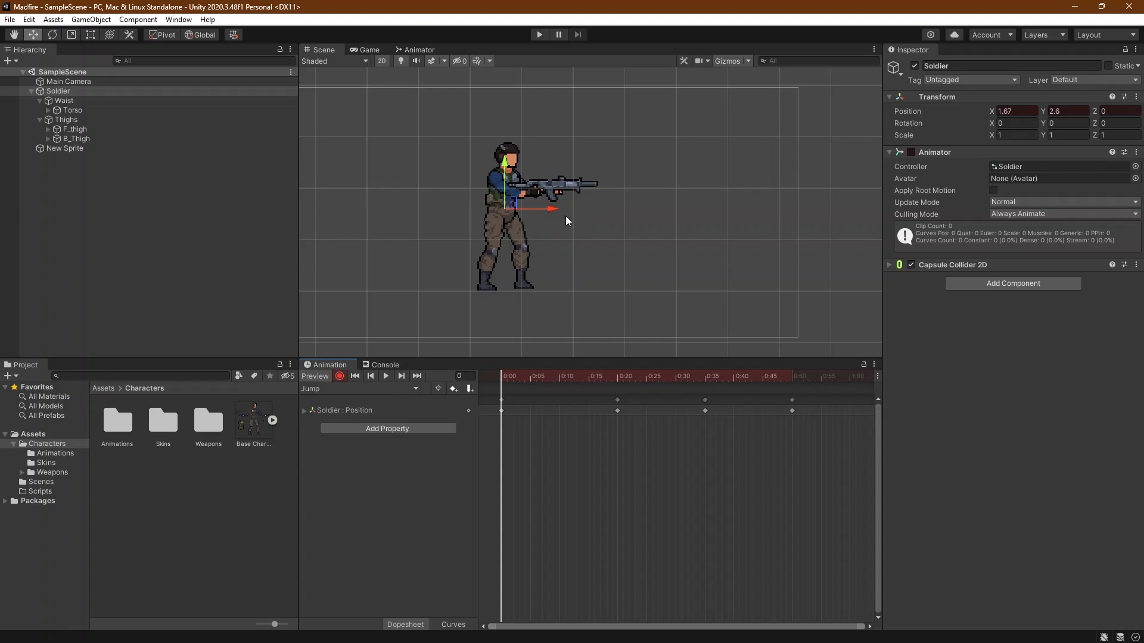
Step: Expand the Torso's F_Arm and B_Arm branches in the hierarchy down to the shoulders
scroll(435, 173, up, 1)
click(48, 111)
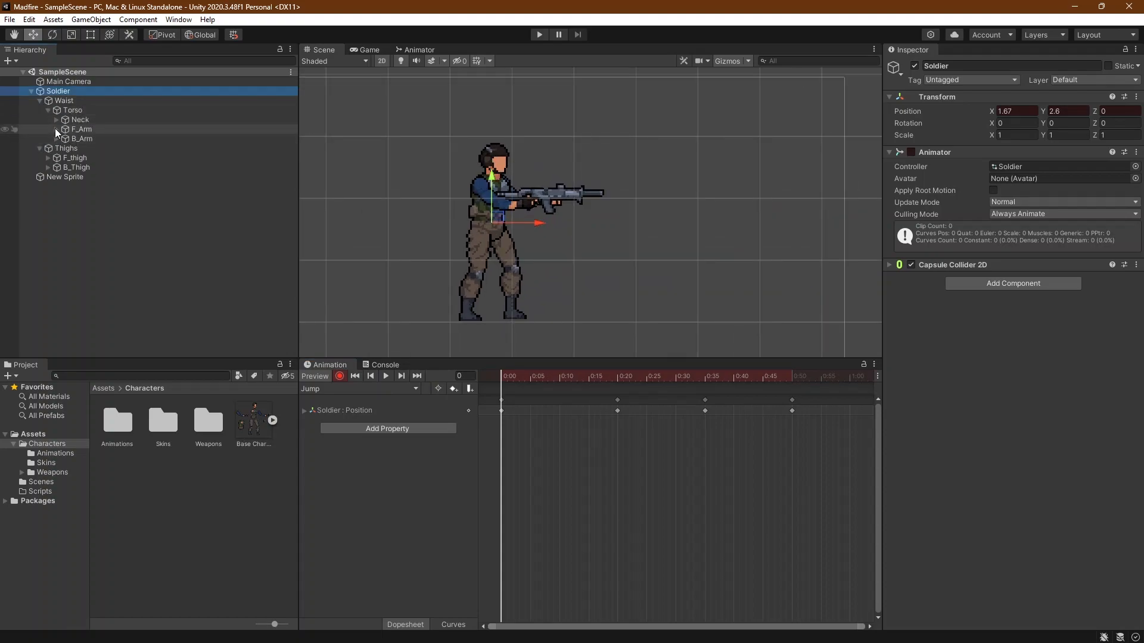
click(57, 129)
click(92, 139)
click(57, 148)
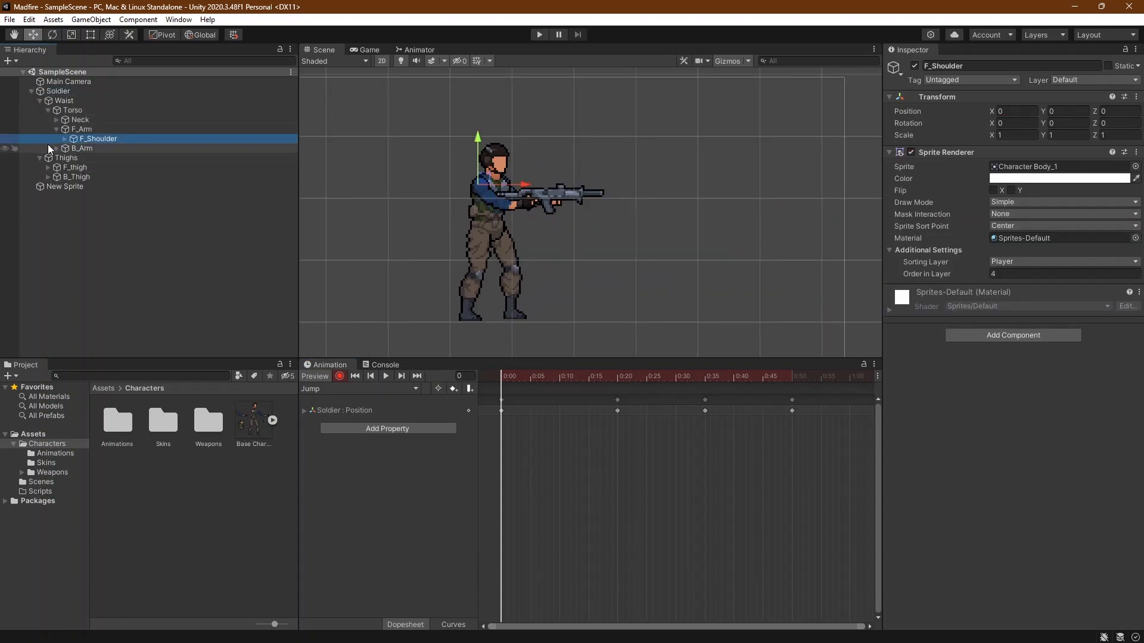
click(95, 158)
click(65, 158)
click(103, 159)
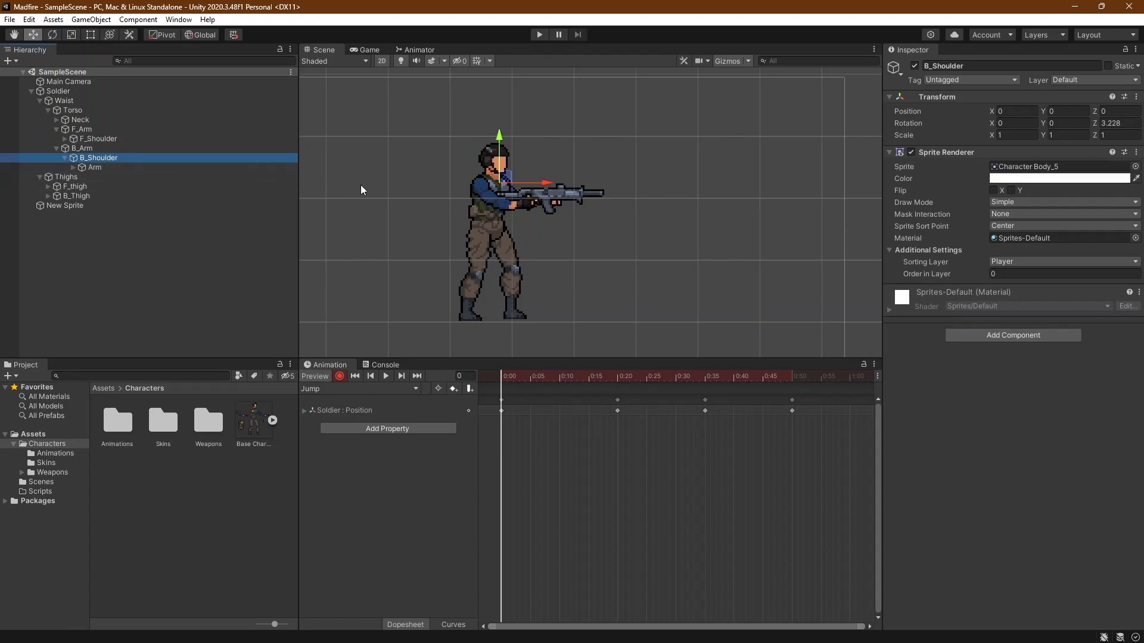
Step: Lower the front arm at frame 0 by rotating F_Shoulder down and its Arm to about 15°, undoing unwanted trial rotations
click(92, 138)
key(e)
drag(520, 209, 496, 243)
click(426, 236)
drag(426, 238, 464, 256)
key(ctrl+z)
key(ctrl+z)
key(ctrl+z)
key(ctrl+z)
click(120, 148)
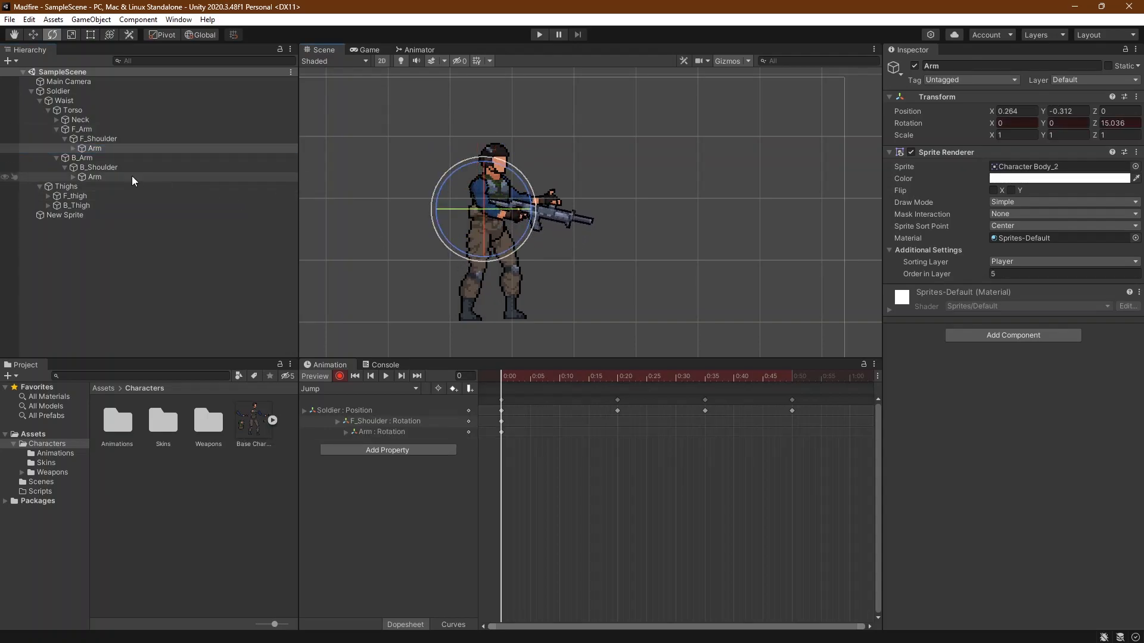
Step: Rotate B_Shoulder and set its Arm to about 26.7° at frame 0 so the back hand supports the lowered rifle
click(145, 169)
drag(436, 209, 435, 195)
click(159, 177)
drag(439, 235, 467, 253)
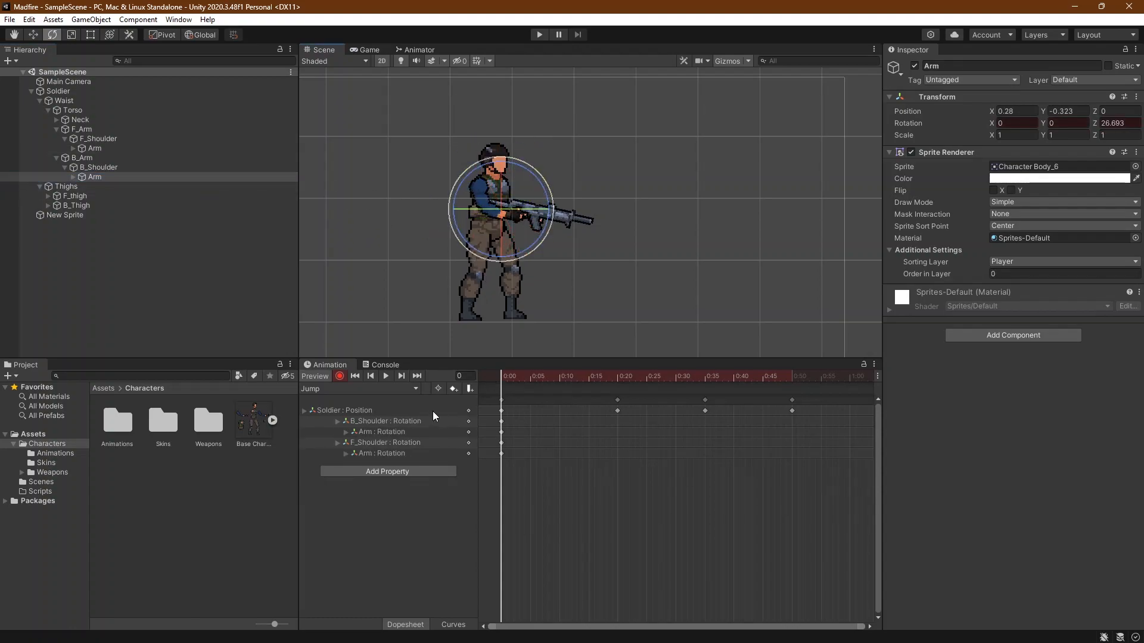
Step: Rotate F_Shoulder and B_Shoulder together slightly downward at frame 0, bringing B_Shoulder to about -38.9°
click(98, 168)
ctrl+click(99, 138)
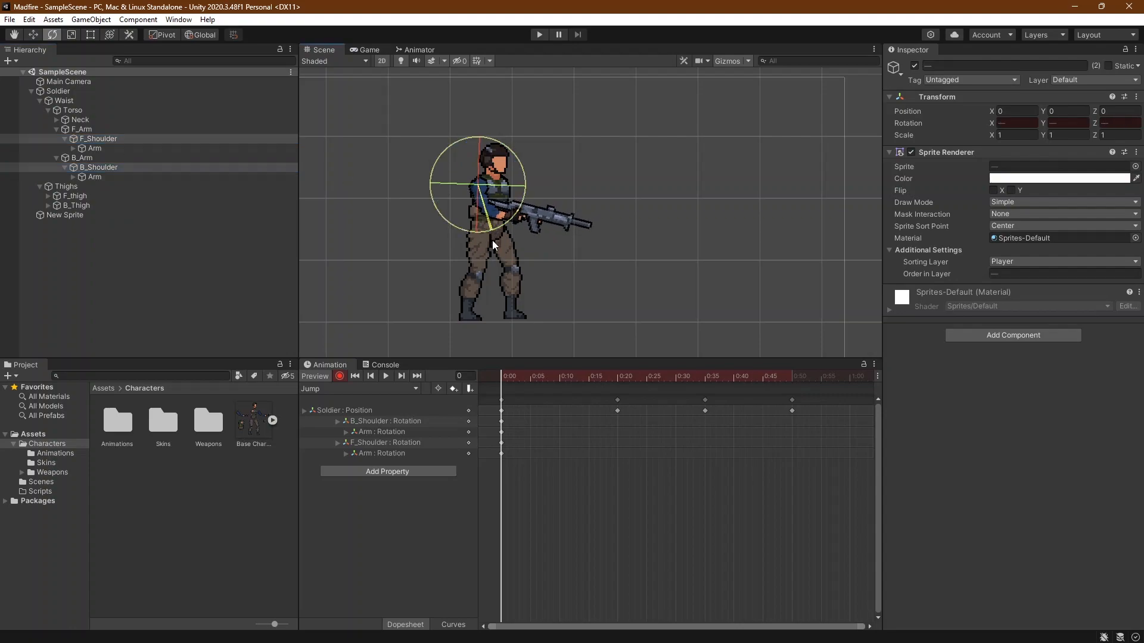
click(494, 245)
Step: At frame 10, rotate F_Shoulder and B_Shoulder together upward to raise the rifle
click(559, 382)
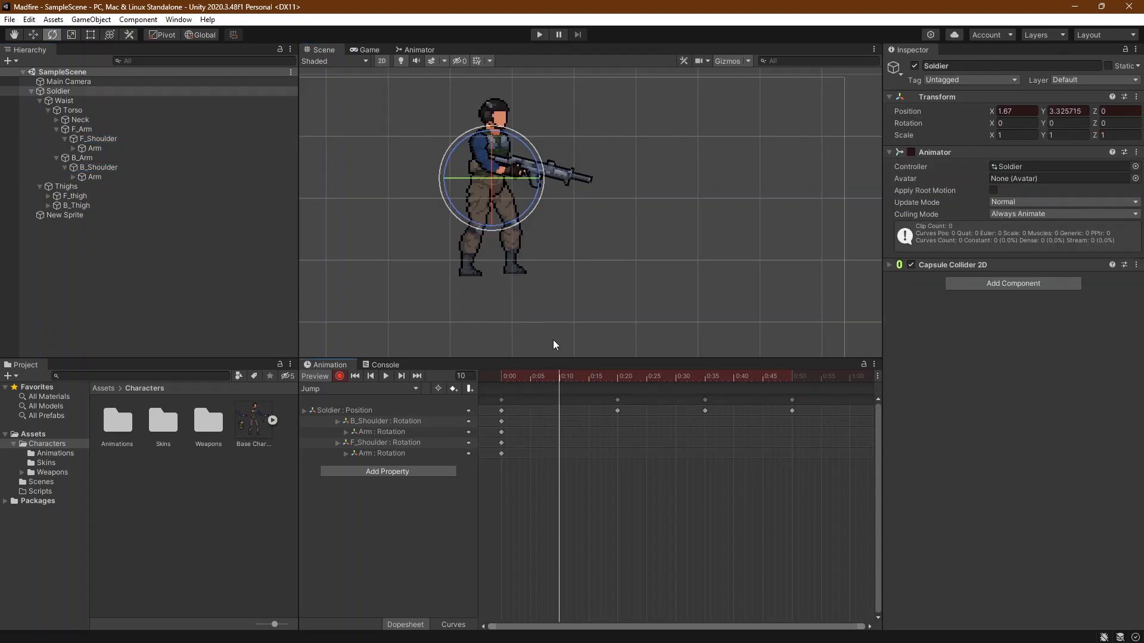
click(620, 382)
click(560, 381)
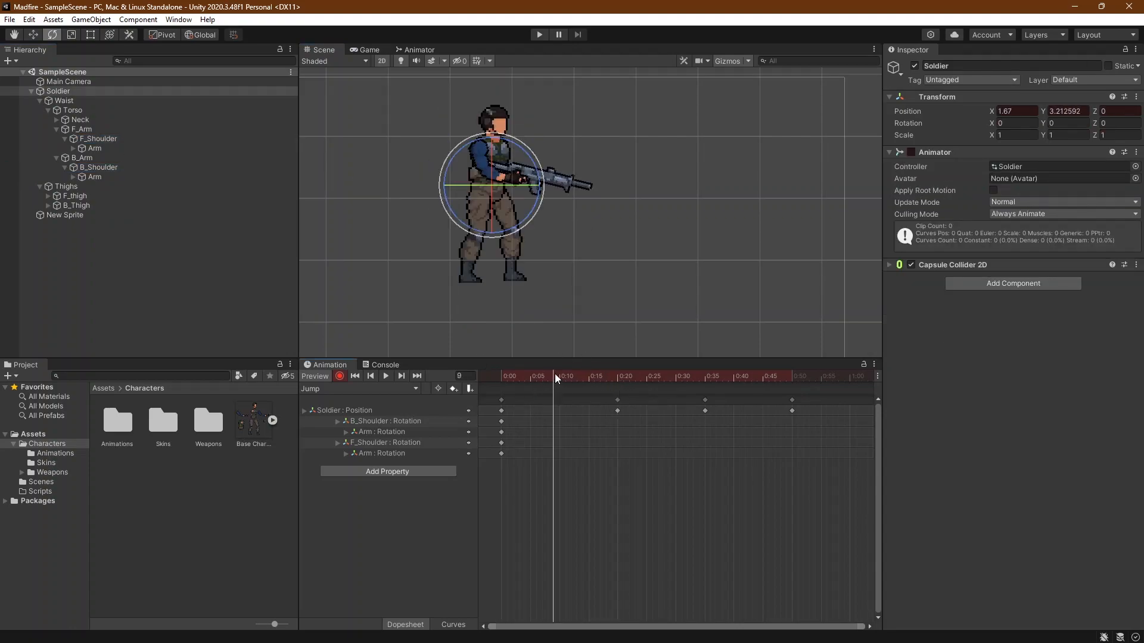
click(101, 168)
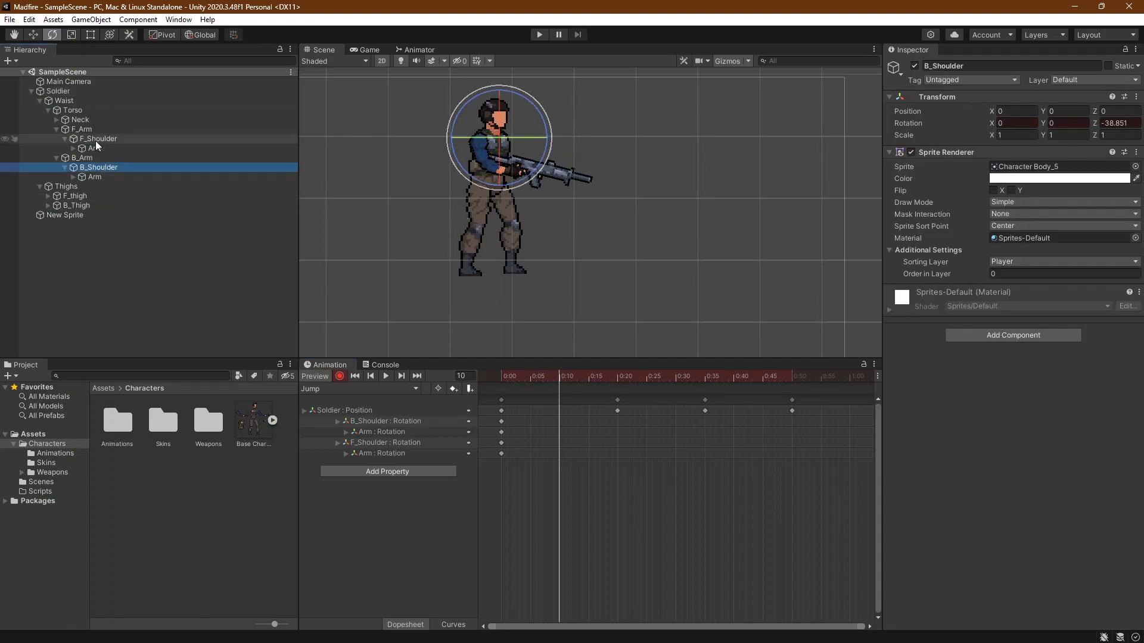
ctrl+click(99, 138)
drag(458, 187, 532, 225)
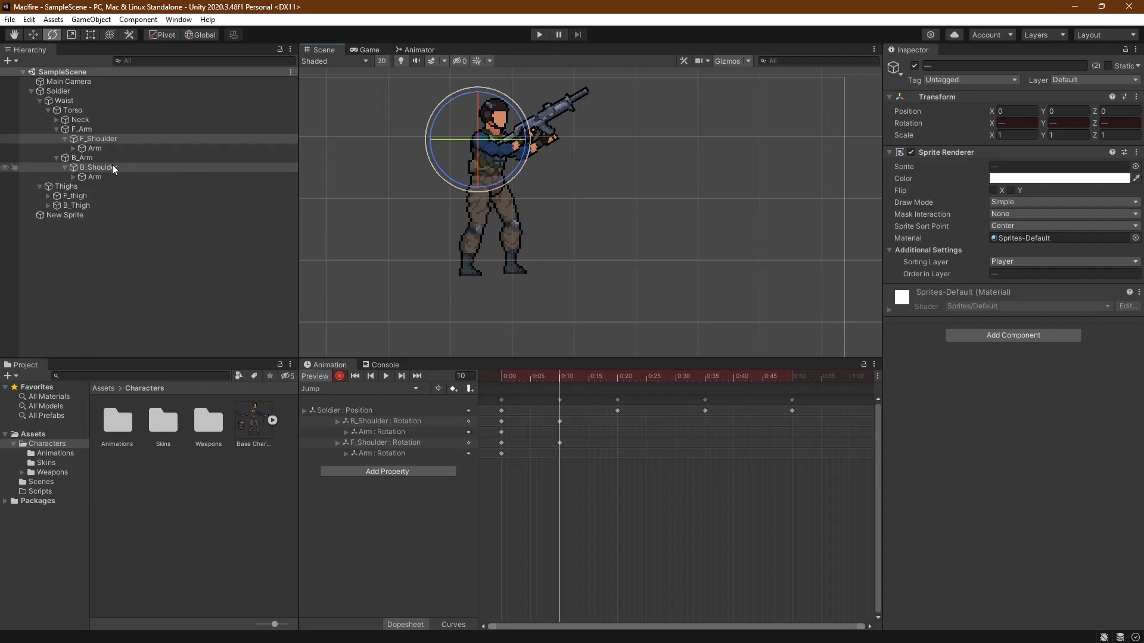
Step: Bend both Arms further upward at frame 10 and adjust the back arm, with B_Shoulder at about 31.8°, so its hand supports the rifle
click(94, 177)
ctrl+click(94, 148)
drag(468, 191, 478, 216)
click(171, 176)
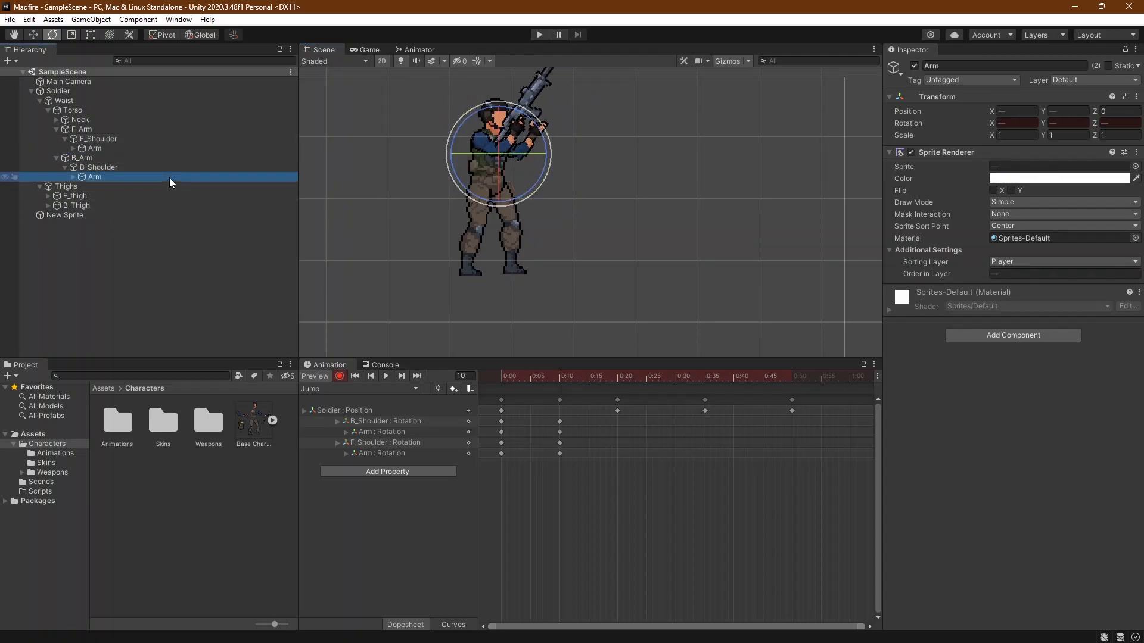
click(100, 168)
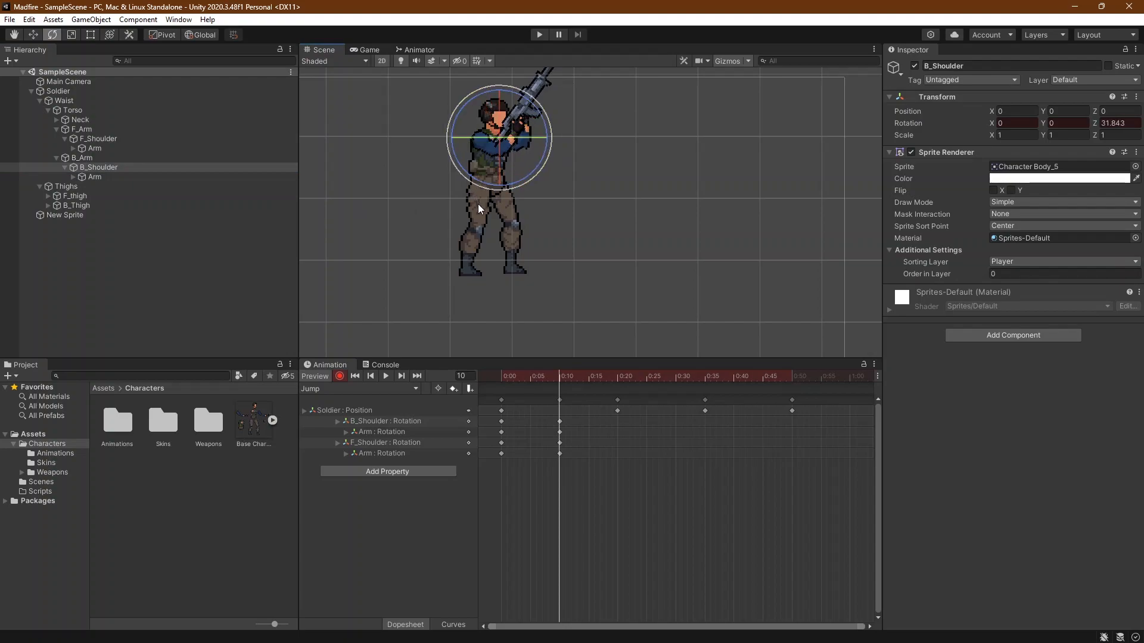
Step: Examine the rifle-raising motion across the jump's keyframes and at frame 30
click(371, 376)
click(401, 375)
click(401, 376)
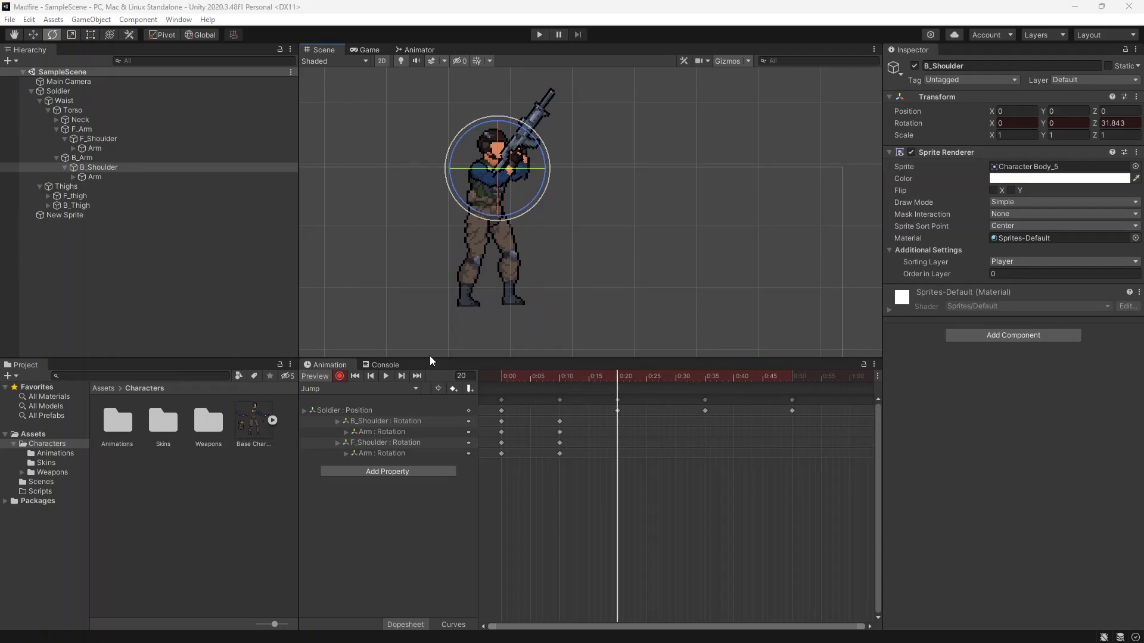
click(426, 523)
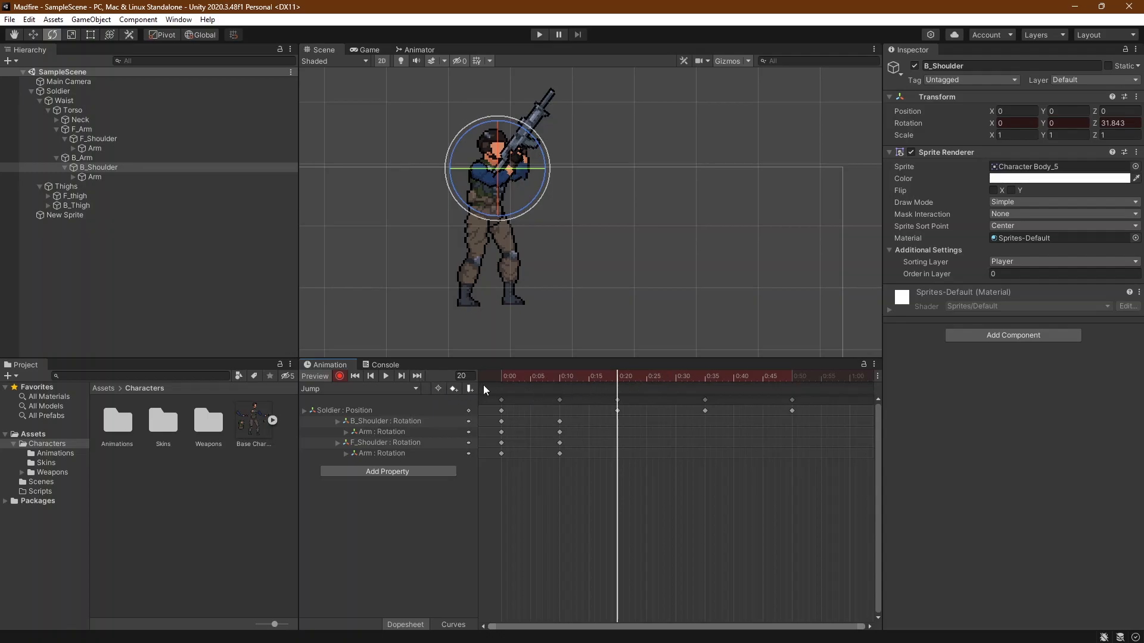
click(677, 380)
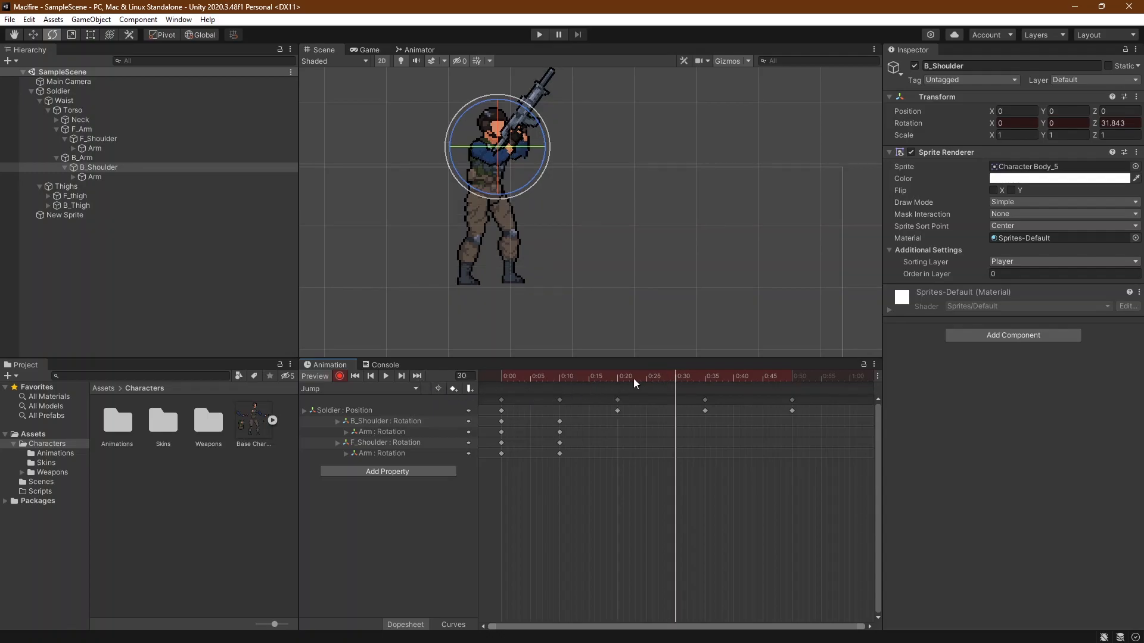
click(374, 378)
click(373, 379)
click(374, 379)
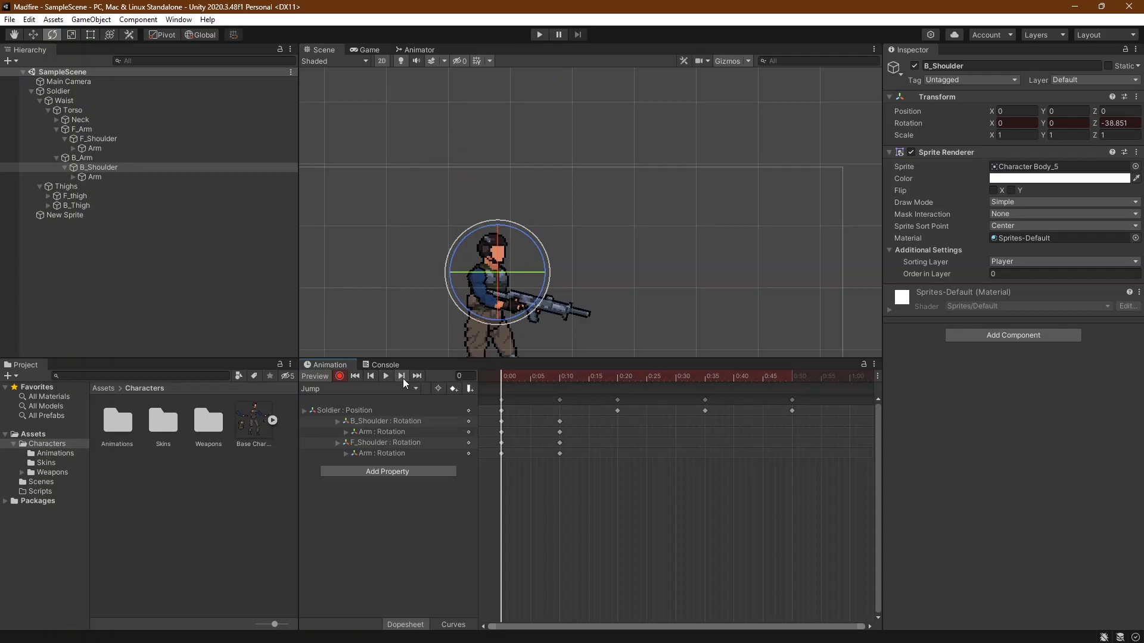
click(402, 379)
click(403, 379)
Step: At frame 30, rotate F_Shoulder and B_Shoulder together slightly further upward
click(673, 378)
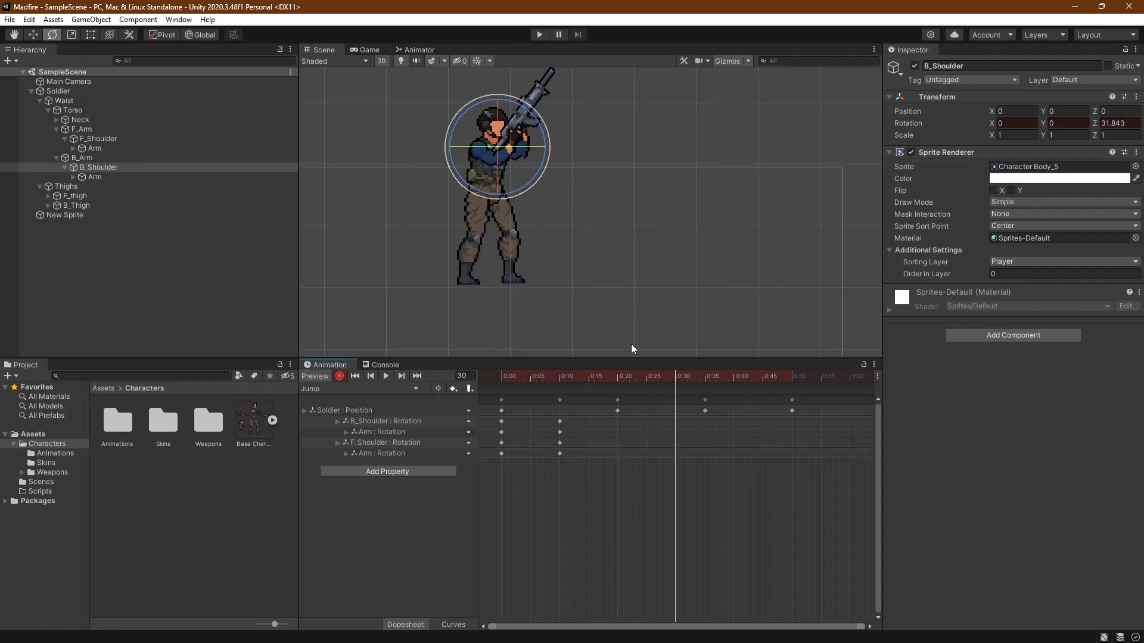
ctrl+click(120, 139)
drag(474, 199, 485, 201)
Step: At frame 40, rotate both shoulders down to lower the rifle and set the B_Shoulder's Arm rotation to about 50.2°
click(407, 379)
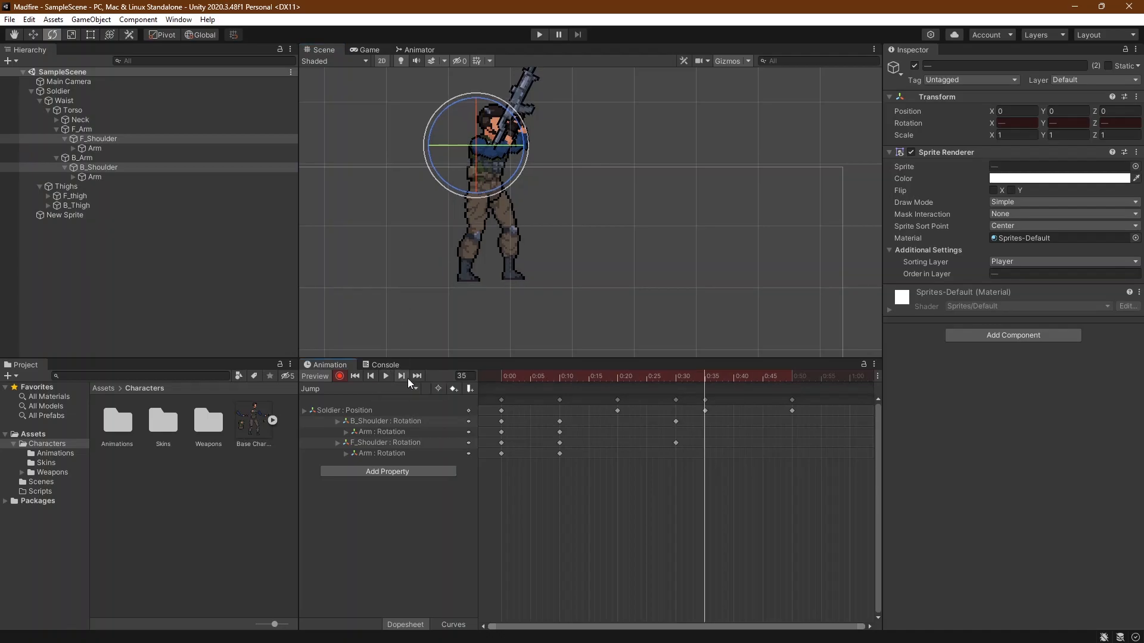
click(408, 379)
click(735, 377)
drag(502, 227, 480, 262)
click(132, 179)
drag(540, 238, 526, 244)
Step: At frame 45, rotate F_Shoulder downward to bring the rifle closer to horizontal
click(402, 377)
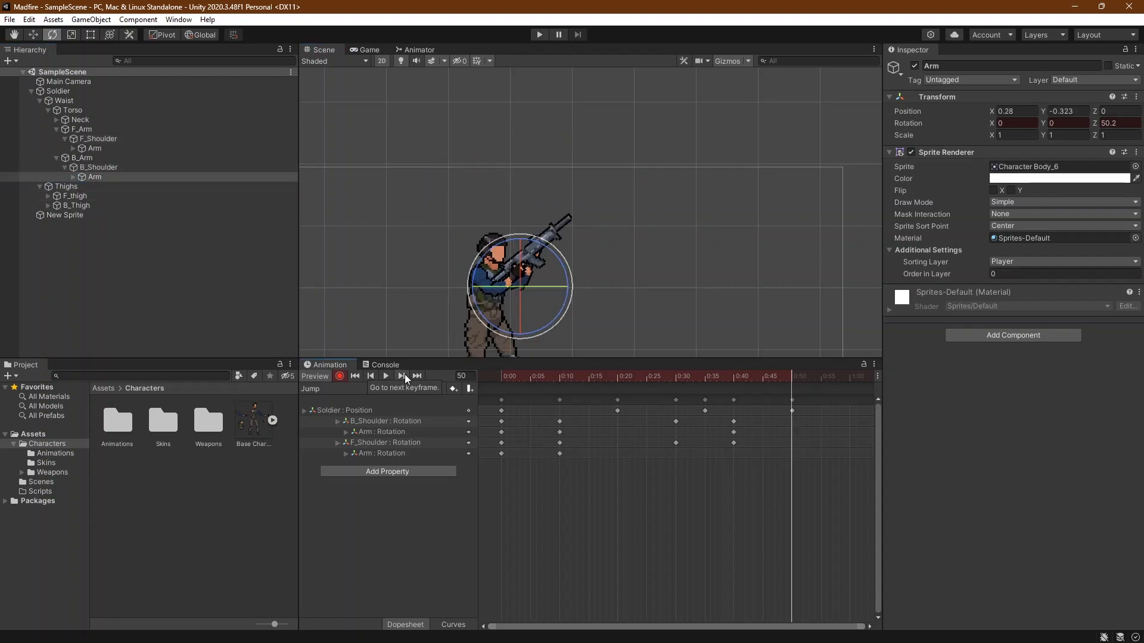
middle_drag(633, 287, 632, 250)
click(761, 379)
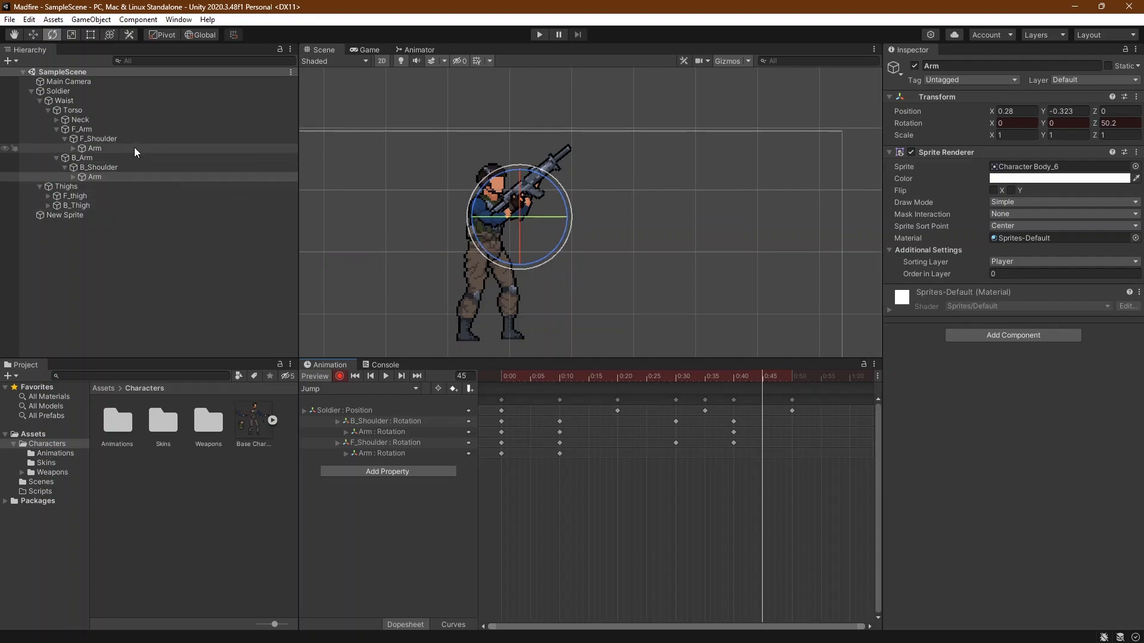
click(113, 139)
drag(454, 253, 418, 238)
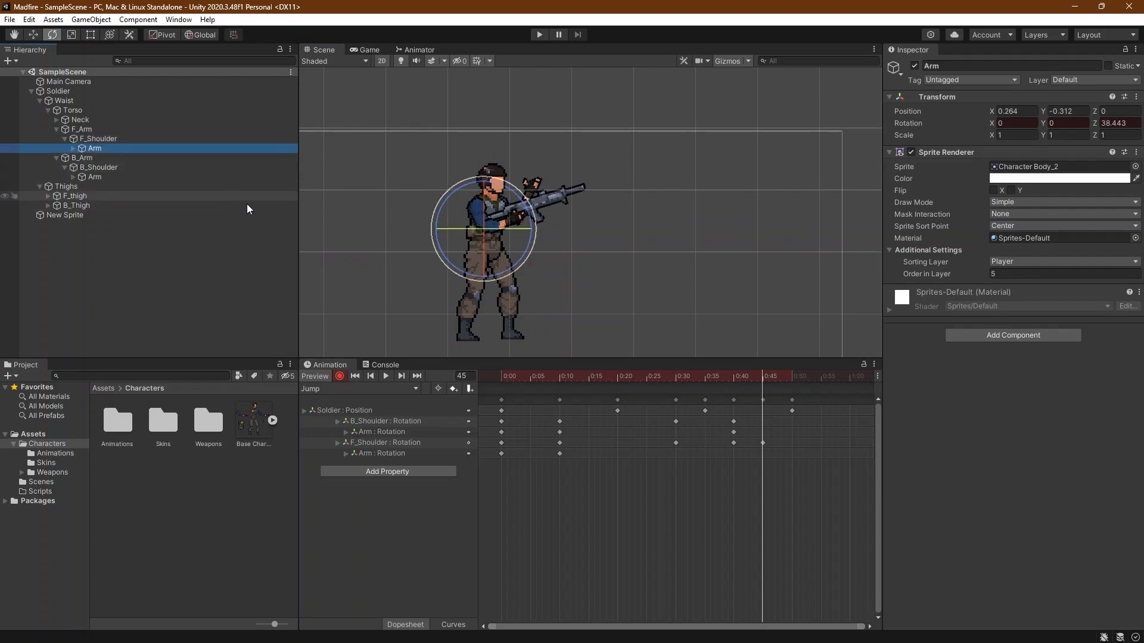
Step: Rotate B_Shoulder and its Arm at frame 45 so the back hand supports the lowered rifle
click(95, 177)
drag(505, 260, 573, 254)
click(93, 169)
click(107, 177)
middle_drag(620, 274, 627, 256)
click(626, 252)
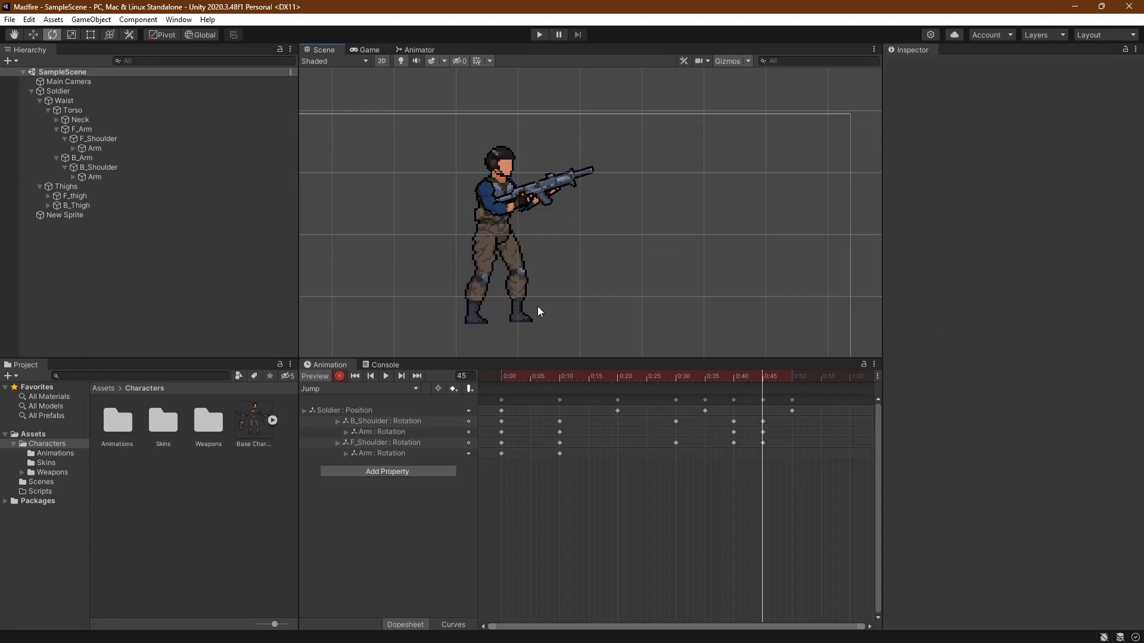
Step: Stop keyframe recording and play the Jump animation to review the arm movement
click(340, 376)
click(386, 376)
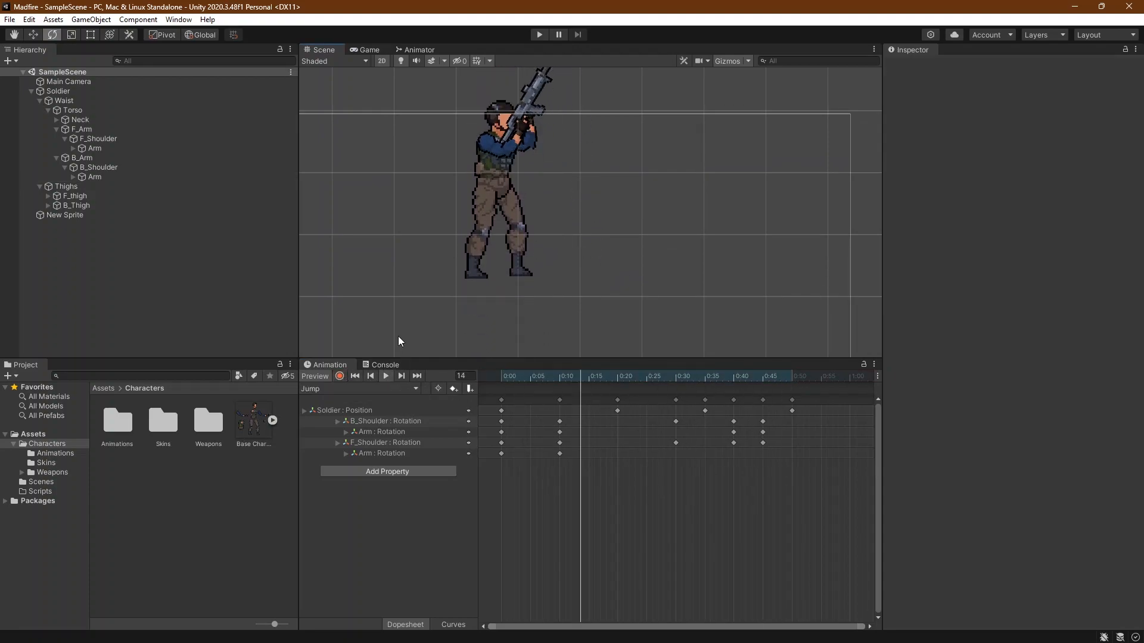
scroll(412, 284, down, 1)
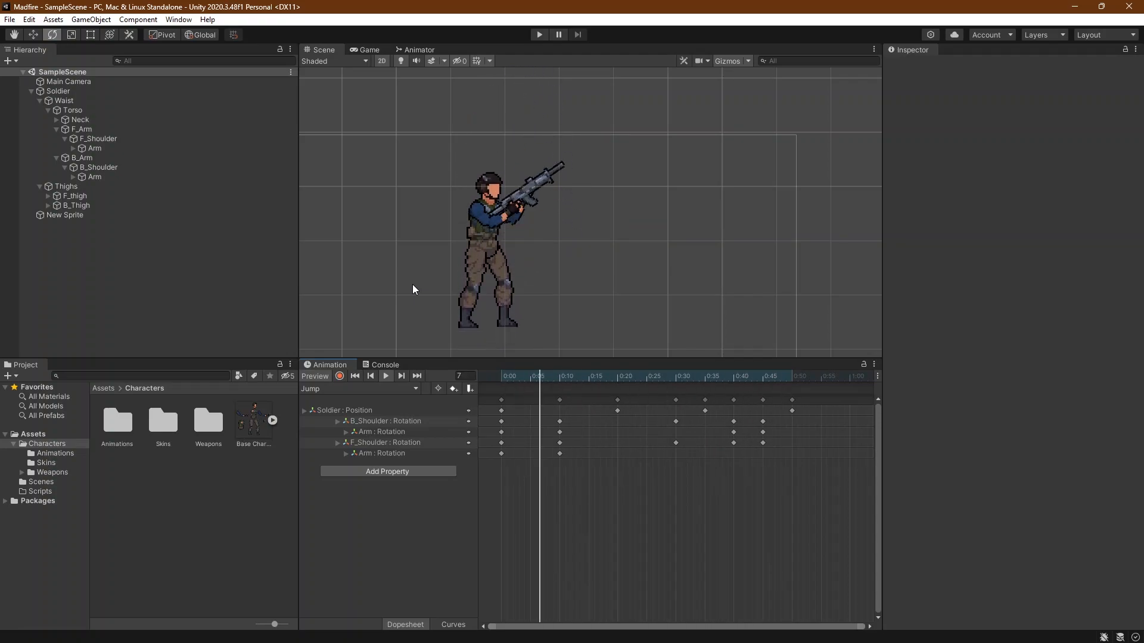
Step: At frame 0, rotate F_thigh and bend F_Leg backward to about -23.2°
click(356, 377)
scroll(480, 291, up, 3)
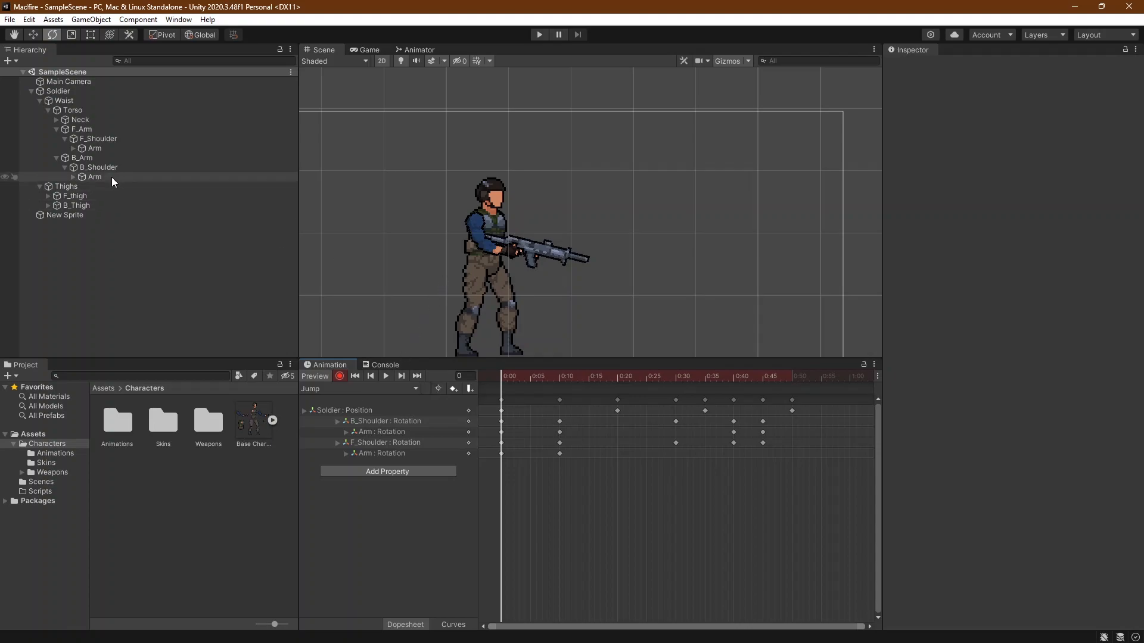
click(96, 167)
click(75, 196)
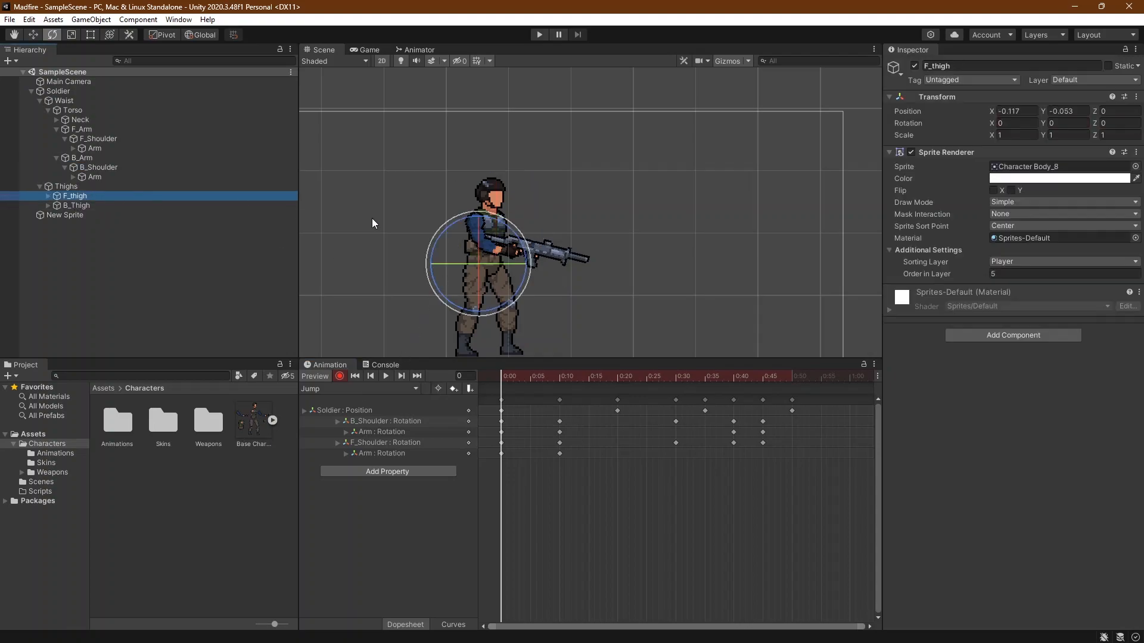
drag(452, 299, 414, 327)
click(48, 196)
click(76, 206)
Step: Expand B_Thigh and rotate B_Leg to -12.6° at frame 0
click(47, 215)
click(78, 215)
click(94, 224)
drag(483, 328, 463, 325)
Step: Examine the bent legs between frames 0 and 10 by stepping through keyframes and playing the animation
click(401, 377)
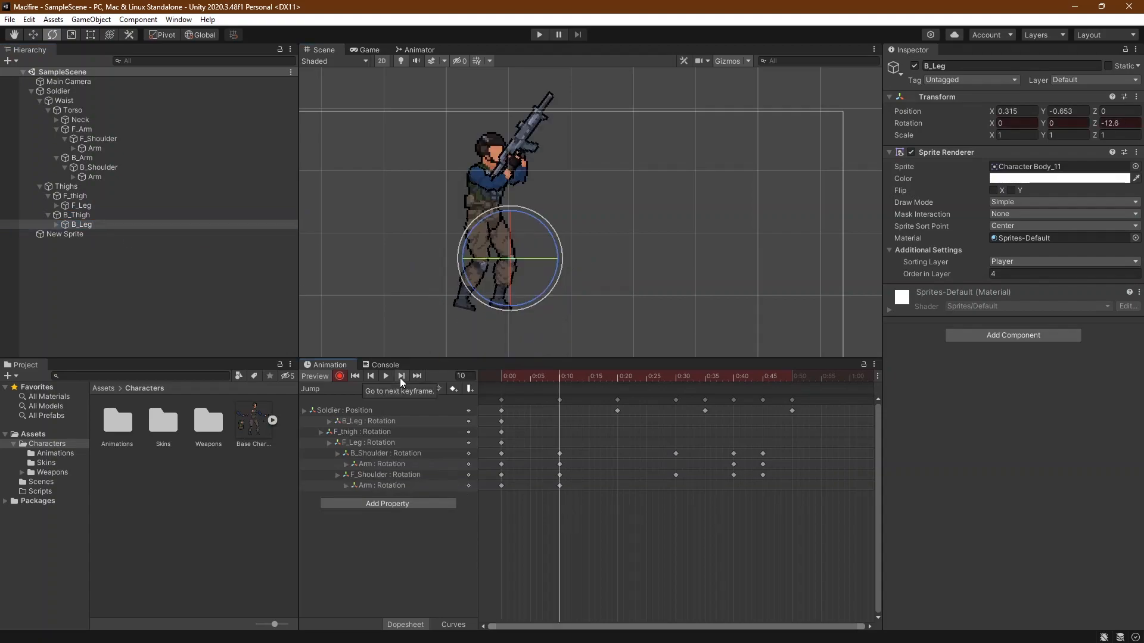
click(368, 376)
click(399, 377)
middle_drag(428, 351, 441, 284)
click(373, 376)
click(387, 377)
click(387, 377)
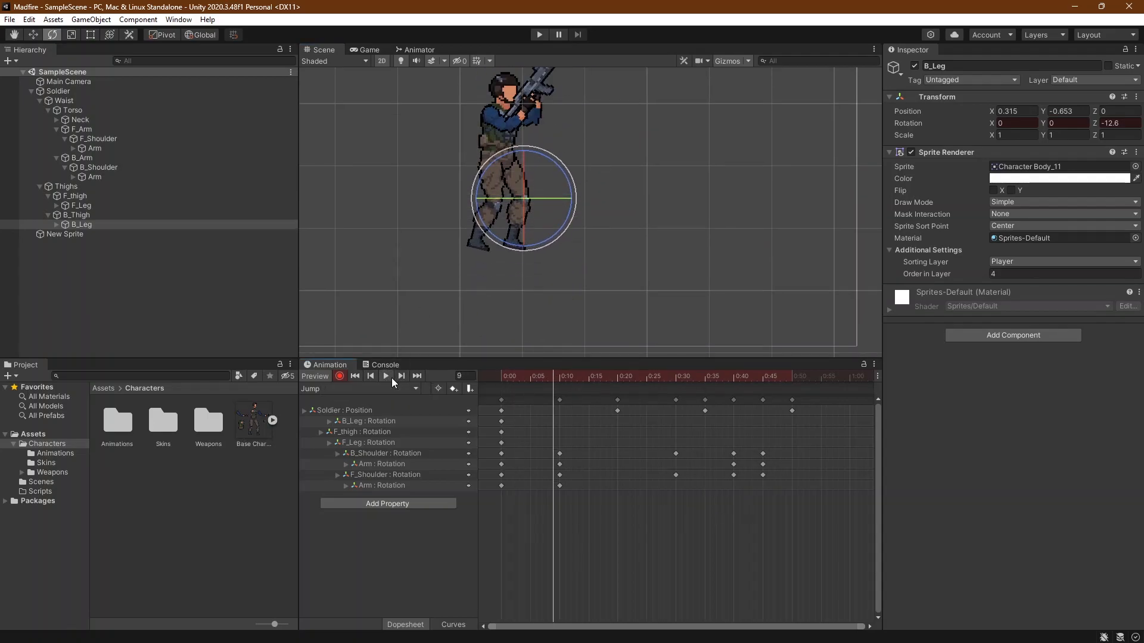
Step: Rotate B_Thigh forward to about 7.2° at frame 0
click(354, 376)
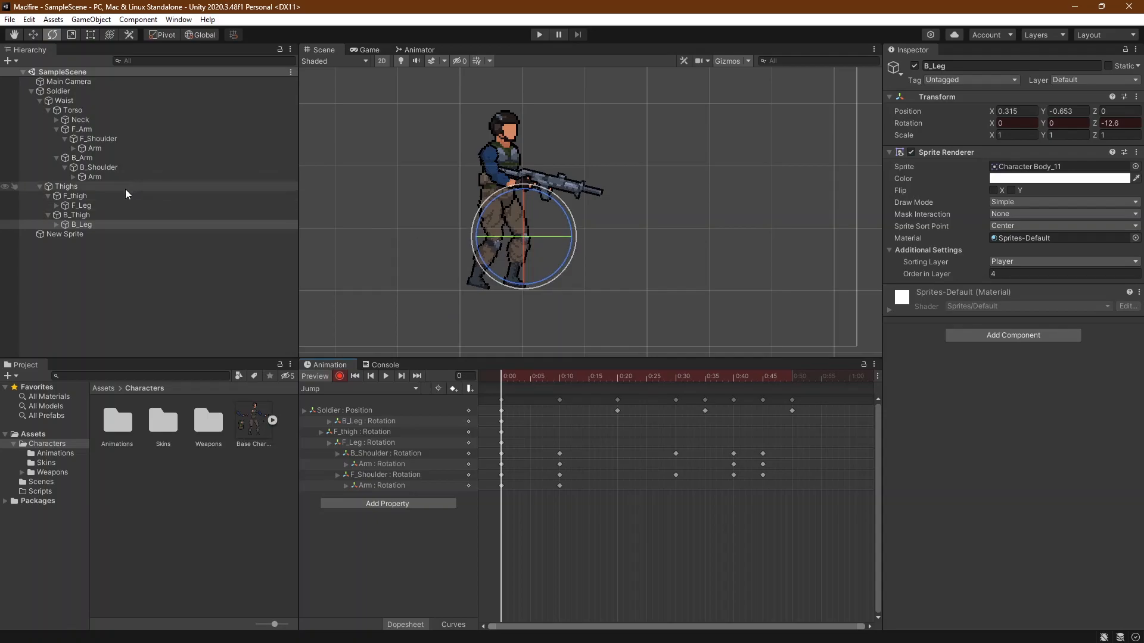
click(120, 216)
drag(485, 241, 496, 249)
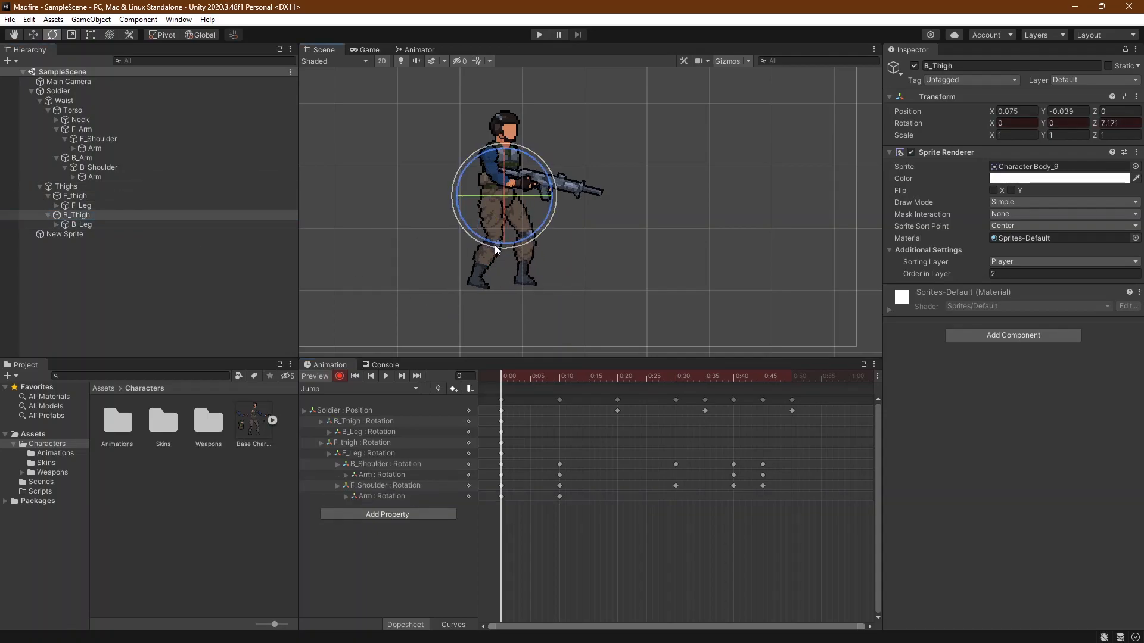
click(128, 186)
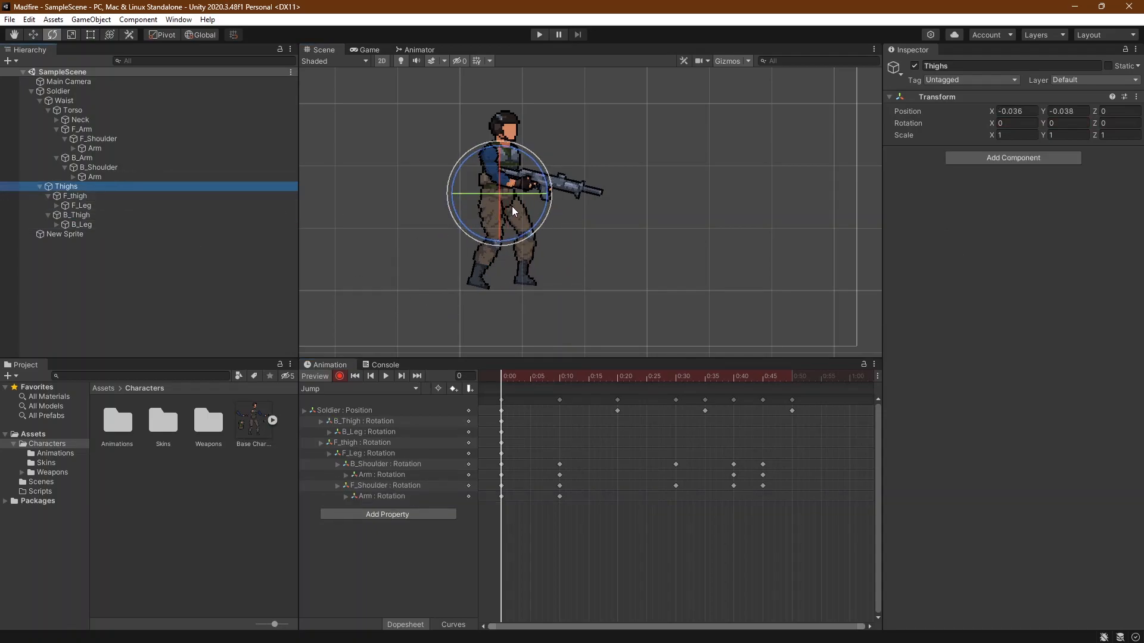
key(w)
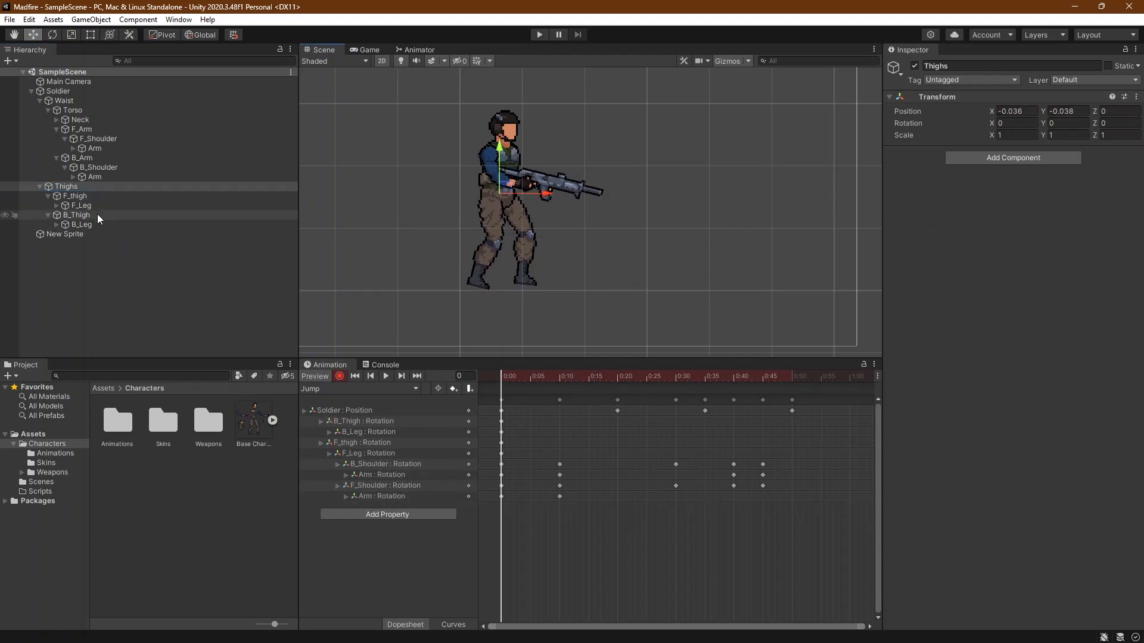
Step: At frame 10, rotate B_Thigh further forward and bend B_Leg back to about -35.2°
click(95, 225)
click(399, 378)
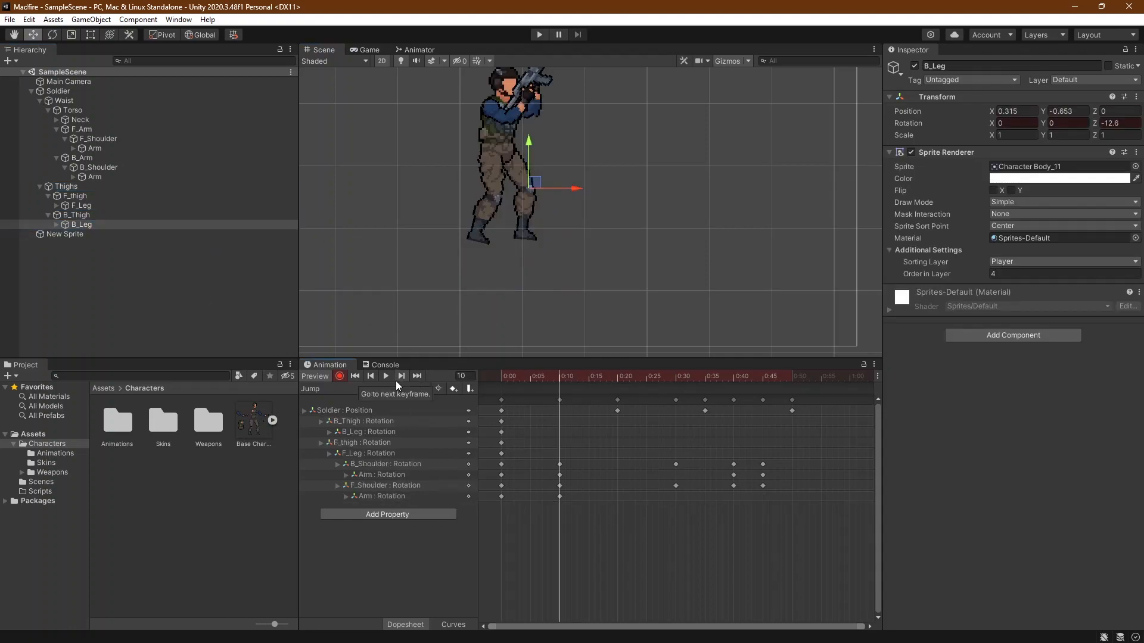
key(e)
click(160, 215)
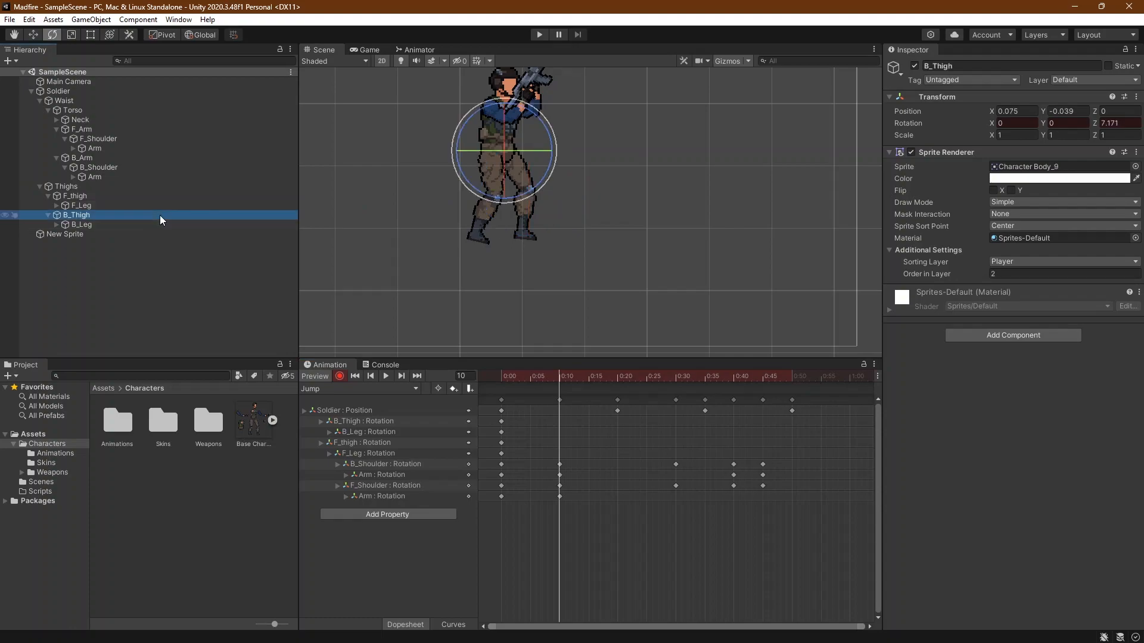
drag(471, 189, 514, 229)
click(89, 225)
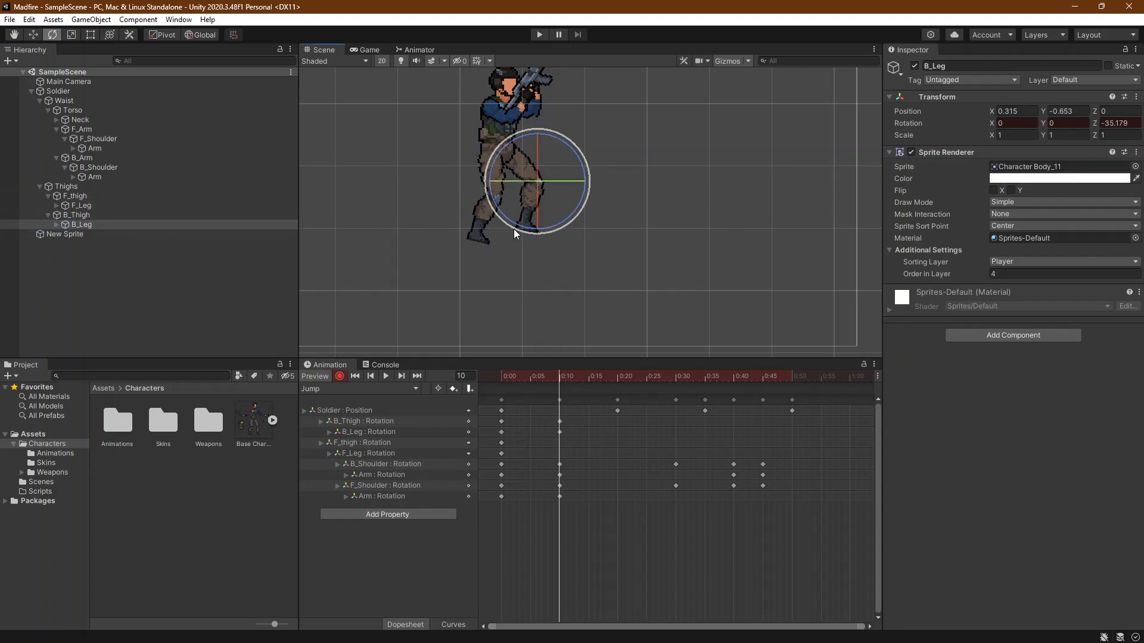
click(98, 212)
click(97, 198)
click(95, 205)
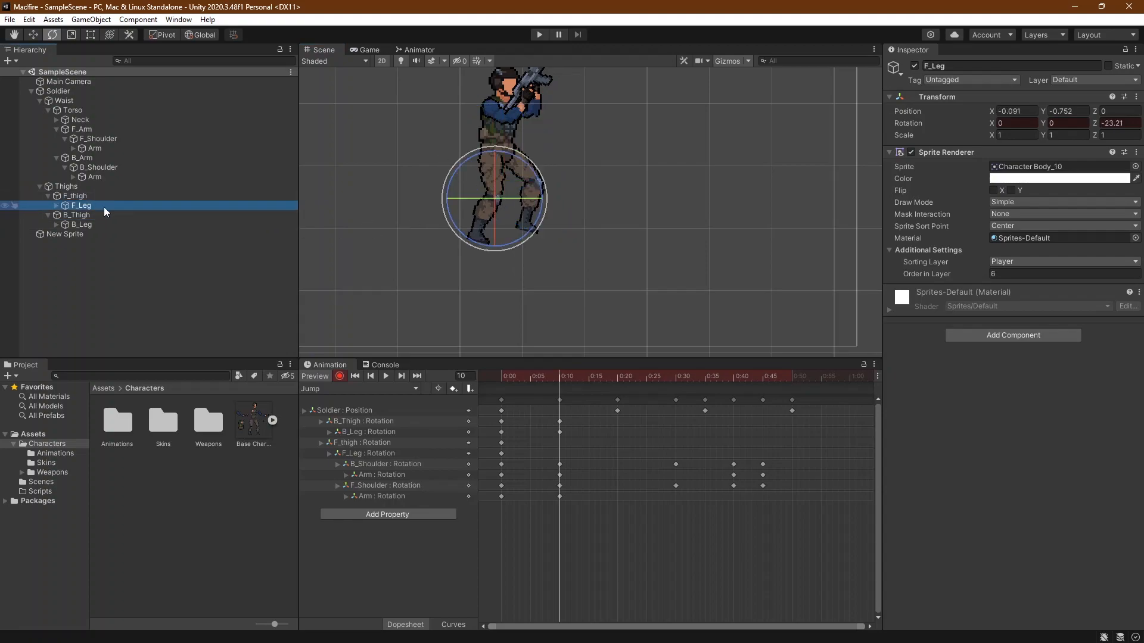
drag(468, 235, 410, 258)
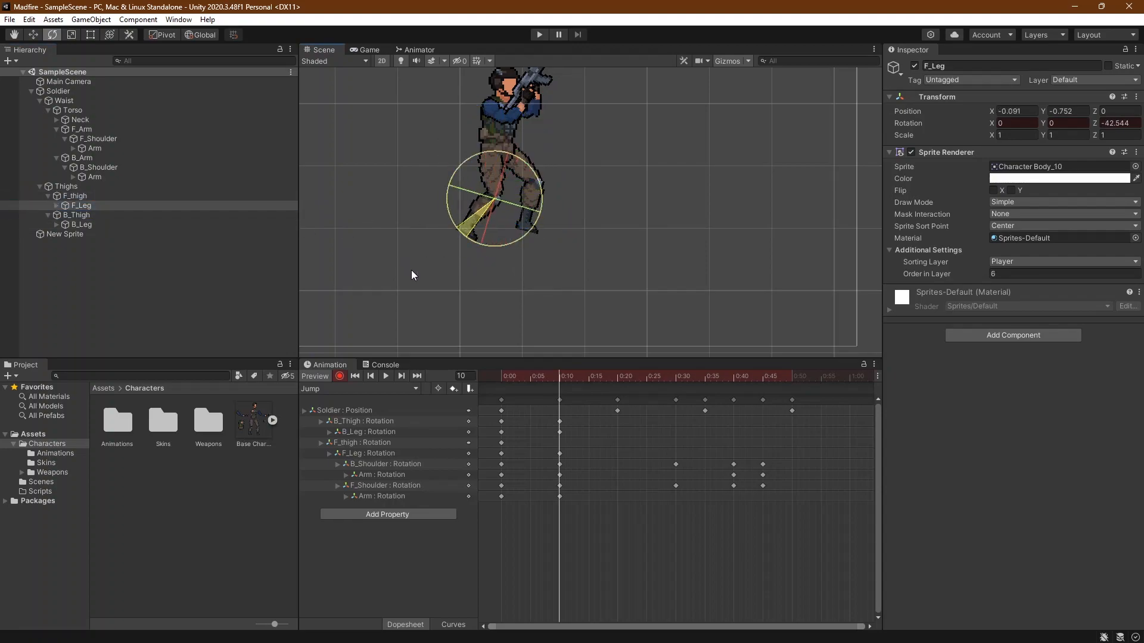
key(ctrl+z)
Step: Rotate F_thigh forward at frame 10 and slightly rotate the whole Thighs group
click(86, 197)
drag(461, 188, 507, 219)
click(62, 186)
click(506, 219)
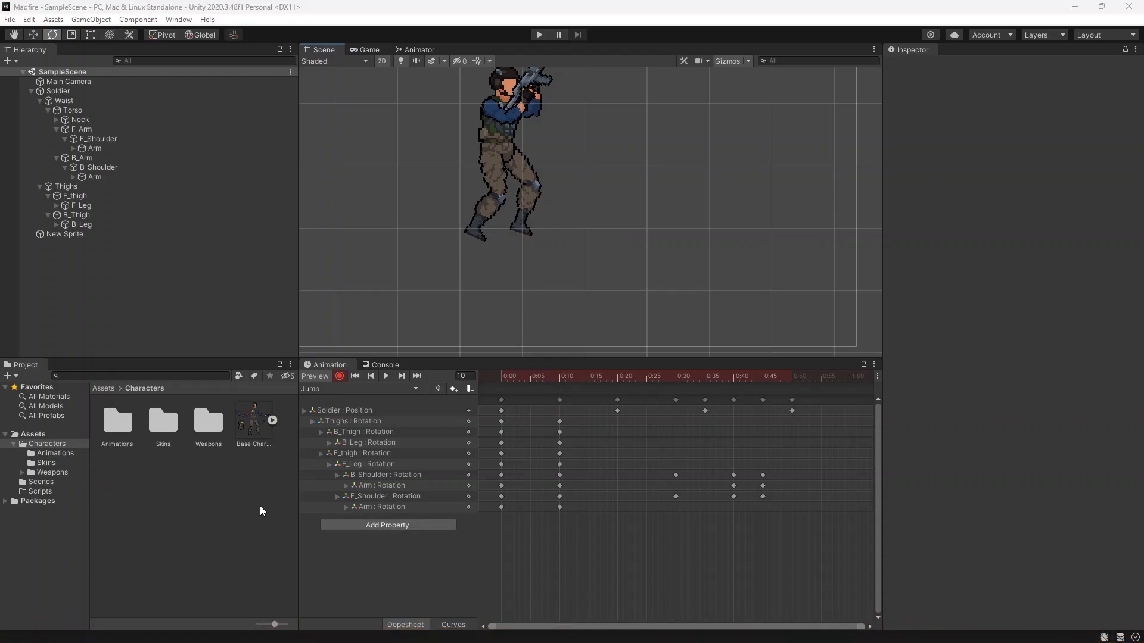
Step: Examine the new leg pose at the jump's keyframes up to frame 20
middle_drag(603, 259, 651, 278)
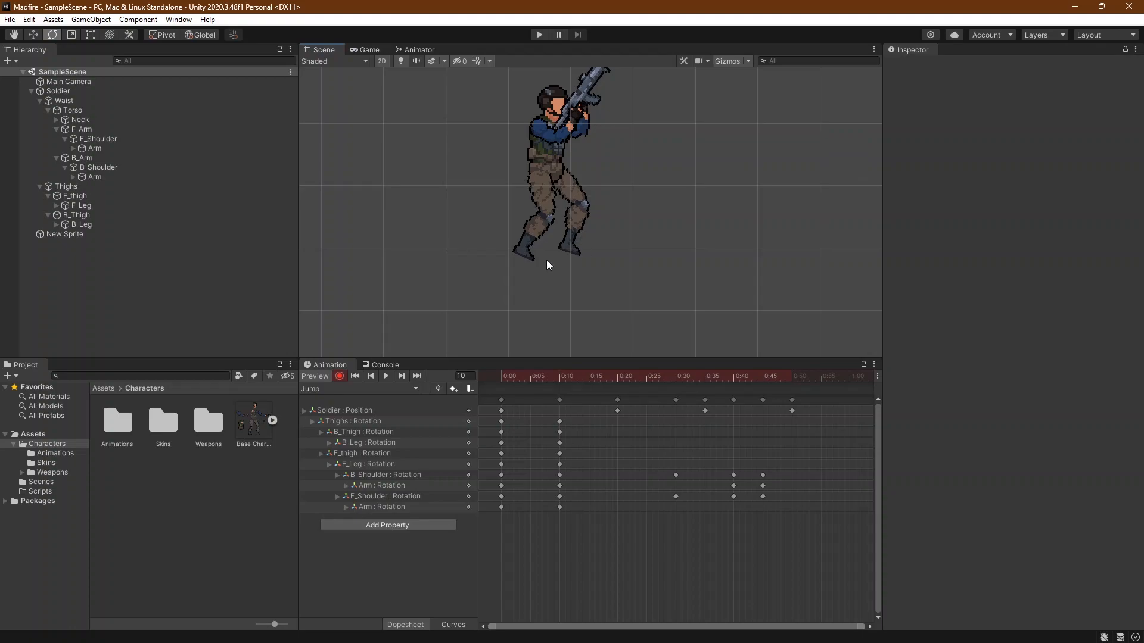
click(368, 375)
click(399, 378)
click(399, 378)
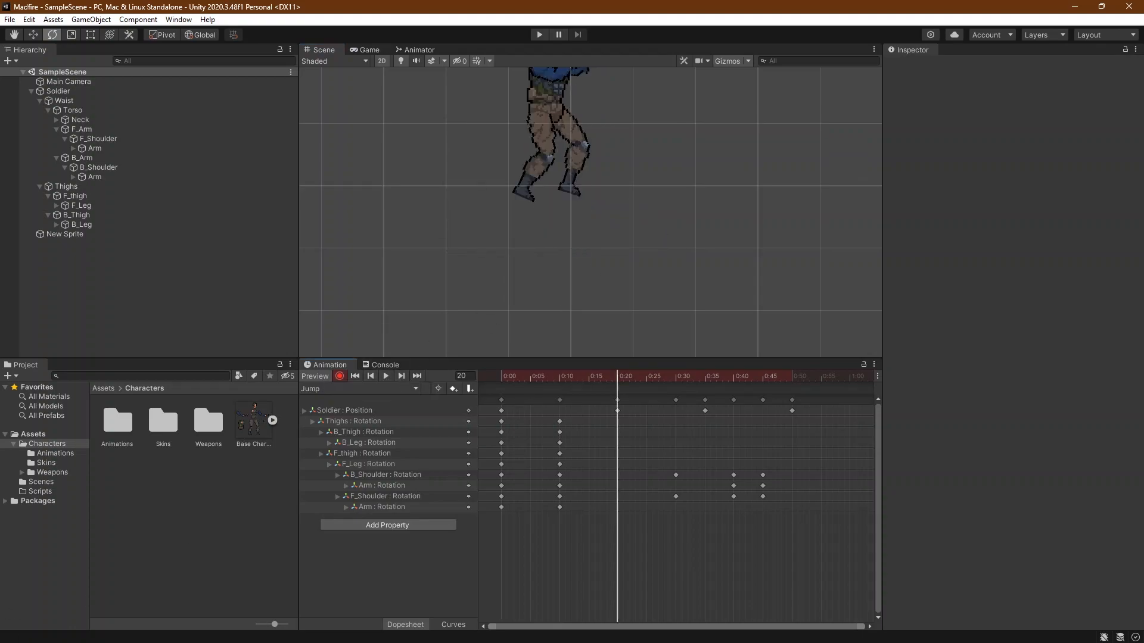
Step: Compare the soldier's leg poses at frames 0, 10 and 20 with F_thigh selected
middle_drag(504, 280, 491, 330)
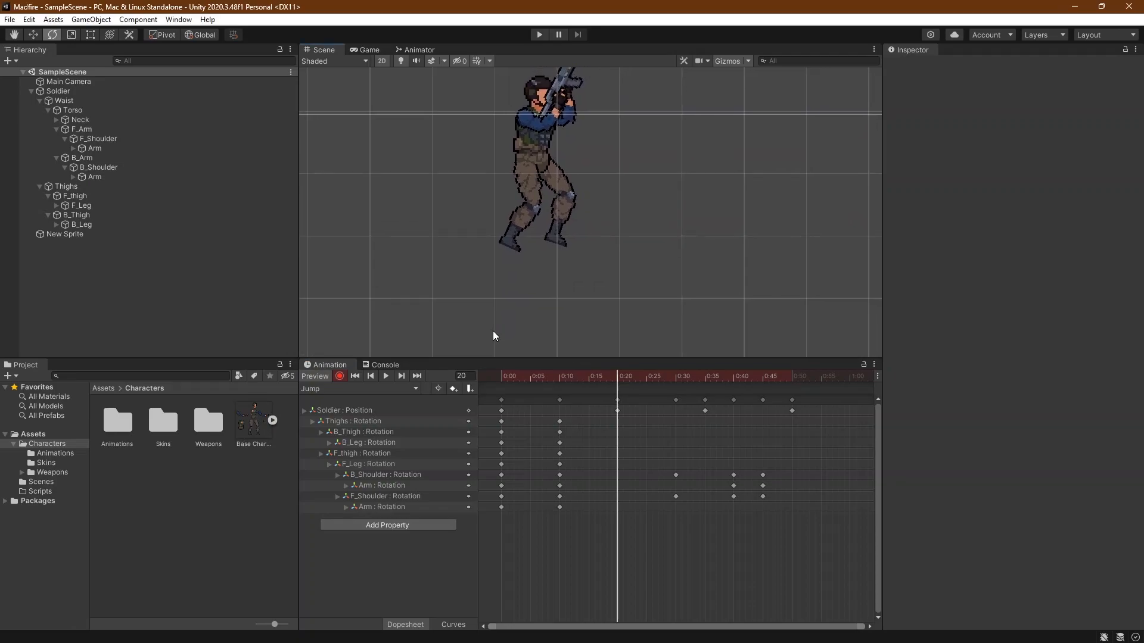
scroll(489, 339, up, 1)
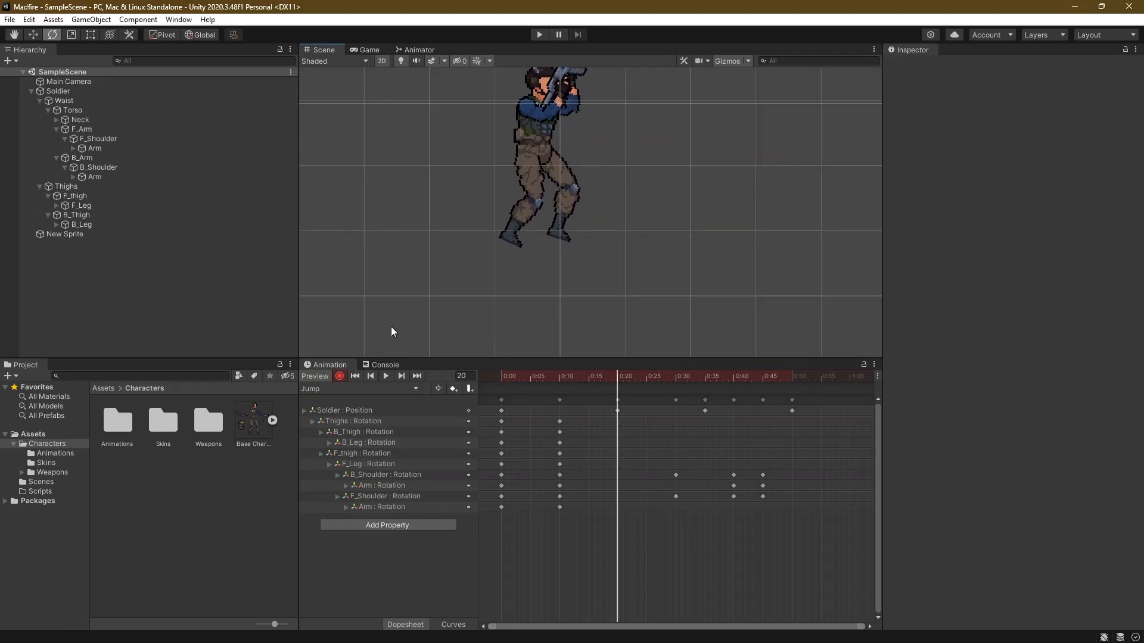
click(89, 196)
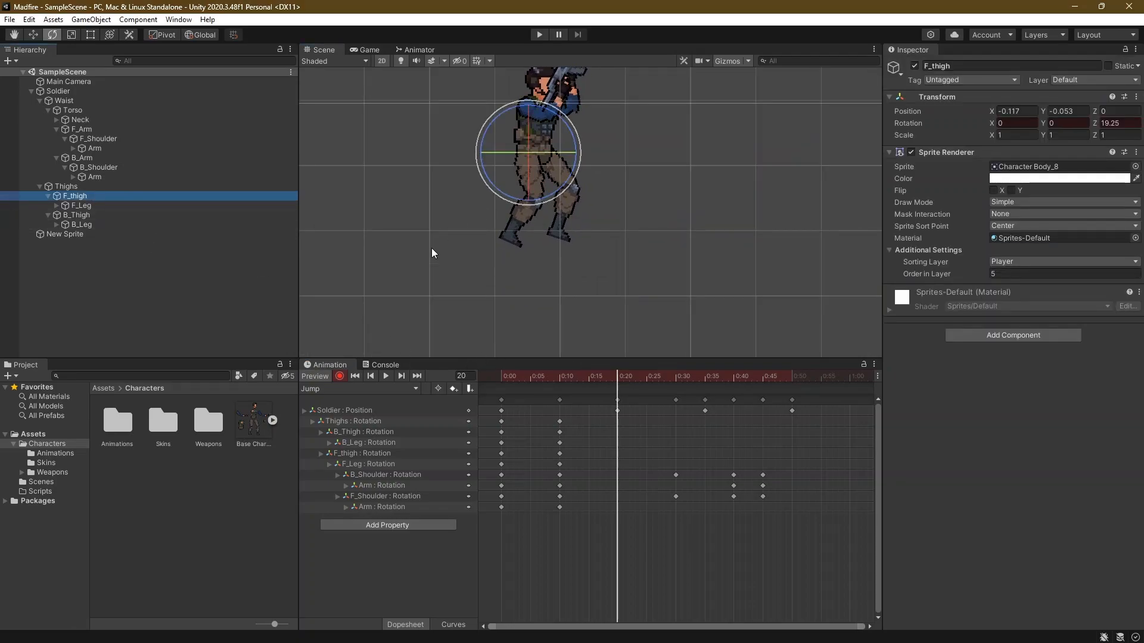
click(371, 375)
click(371, 376)
click(401, 375)
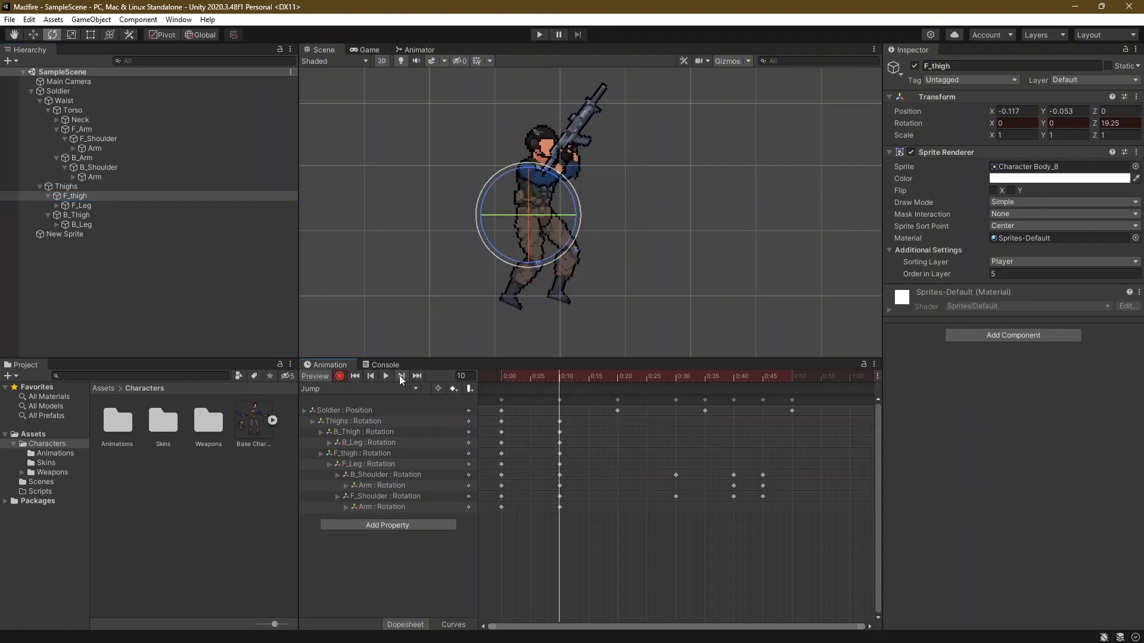
click(371, 376)
click(401, 376)
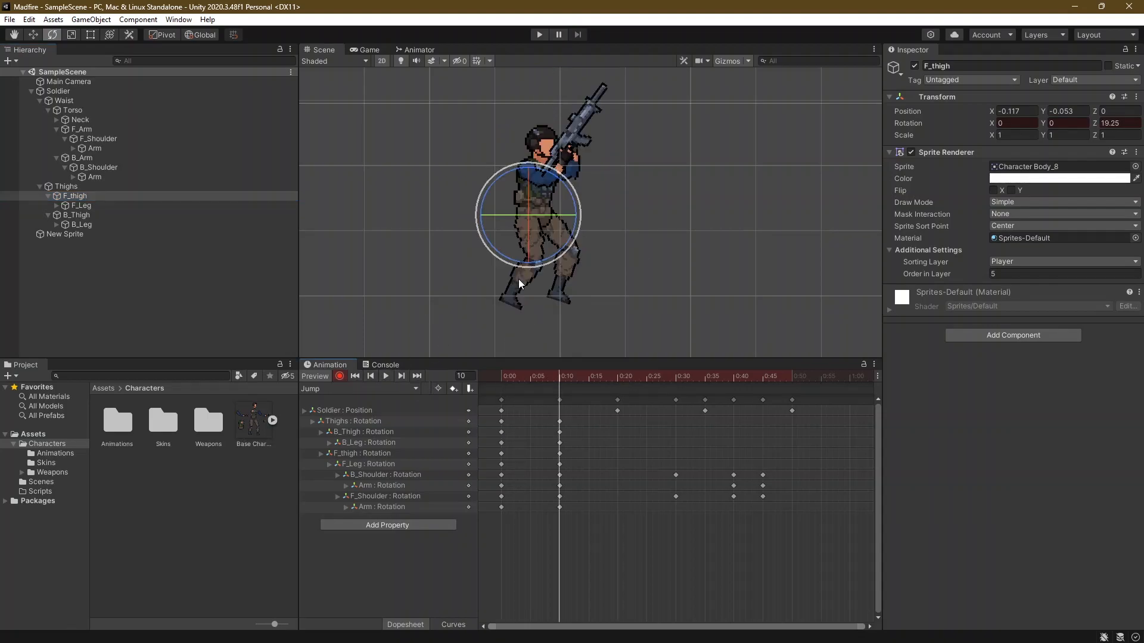
Step: At frame 10, adjust F_Leg's bend and rotate F_thigh back to about 5.7°
click(81, 206)
drag(491, 280, 503, 329)
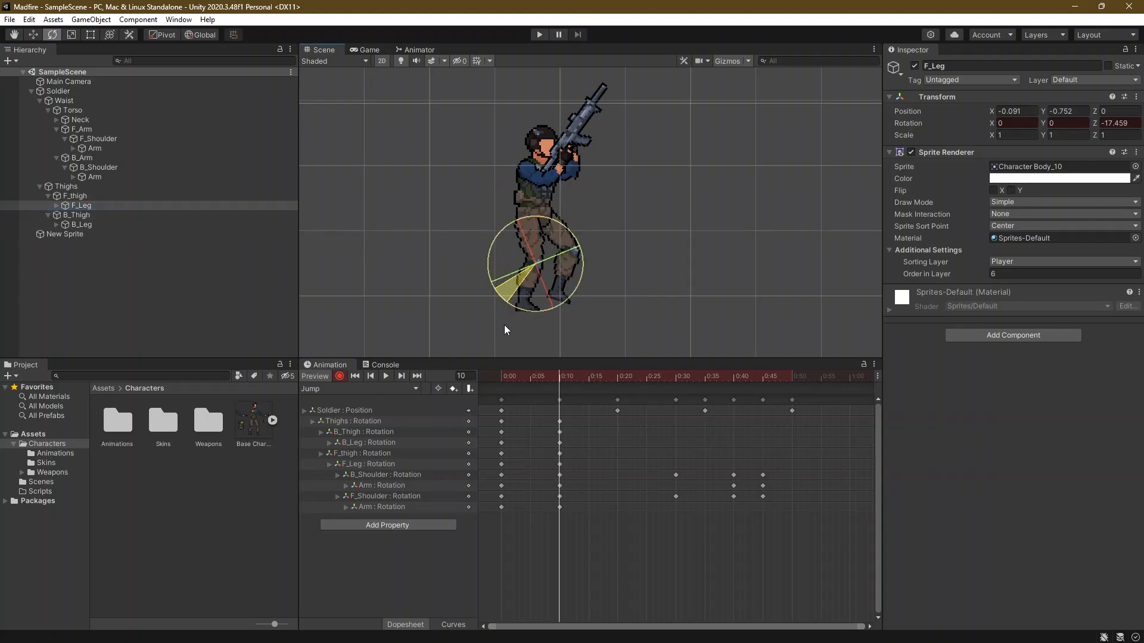
click(543, 249)
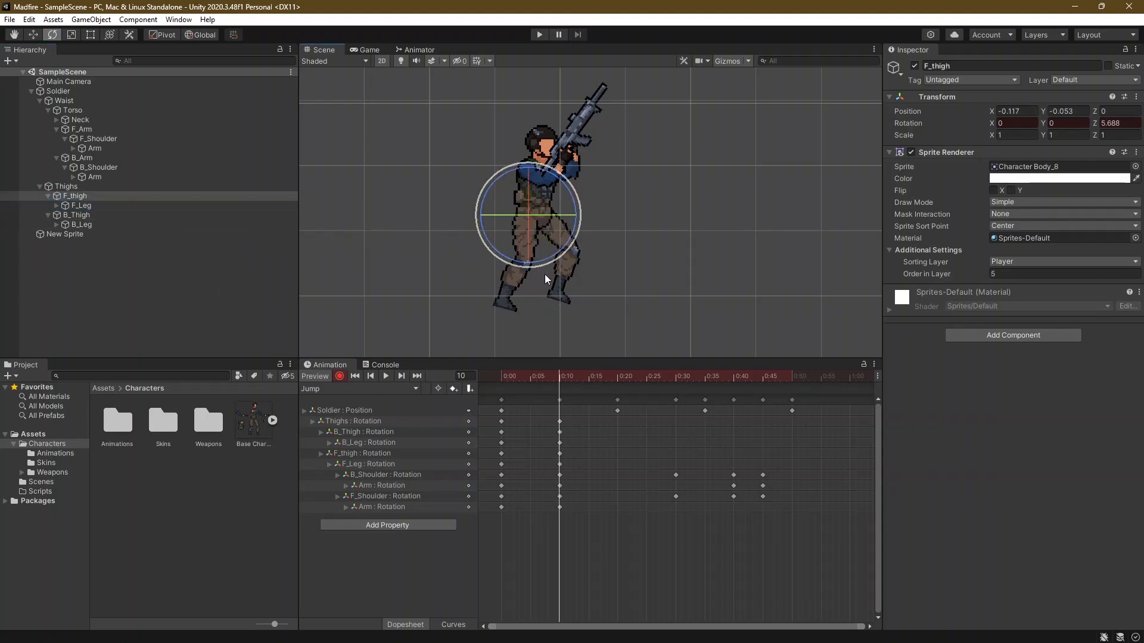
click(370, 376)
click(403, 375)
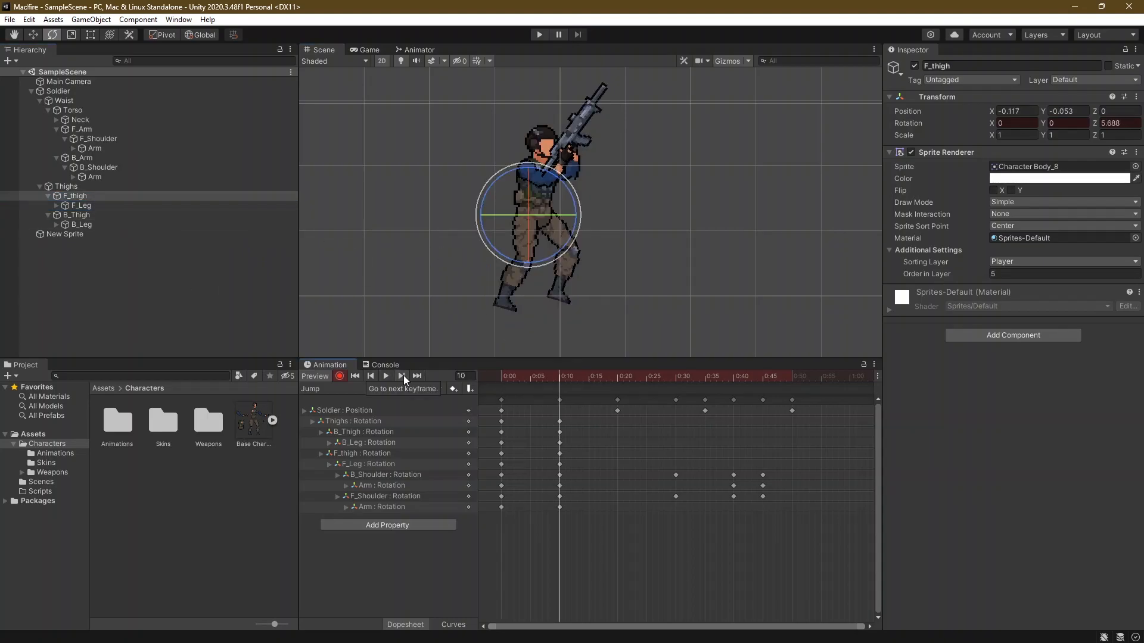
Step: At frame 0, rotate B_Thigh to about 3.6° and bend B_Leg back to about -29.5°
click(371, 377)
click(76, 215)
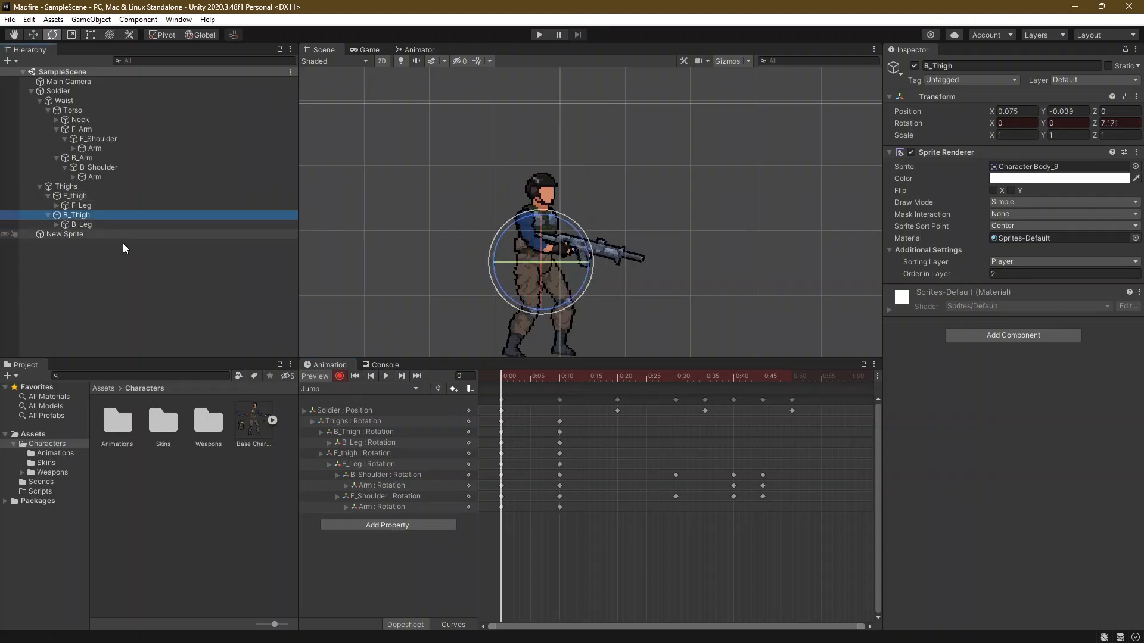
click(539, 312)
click(92, 227)
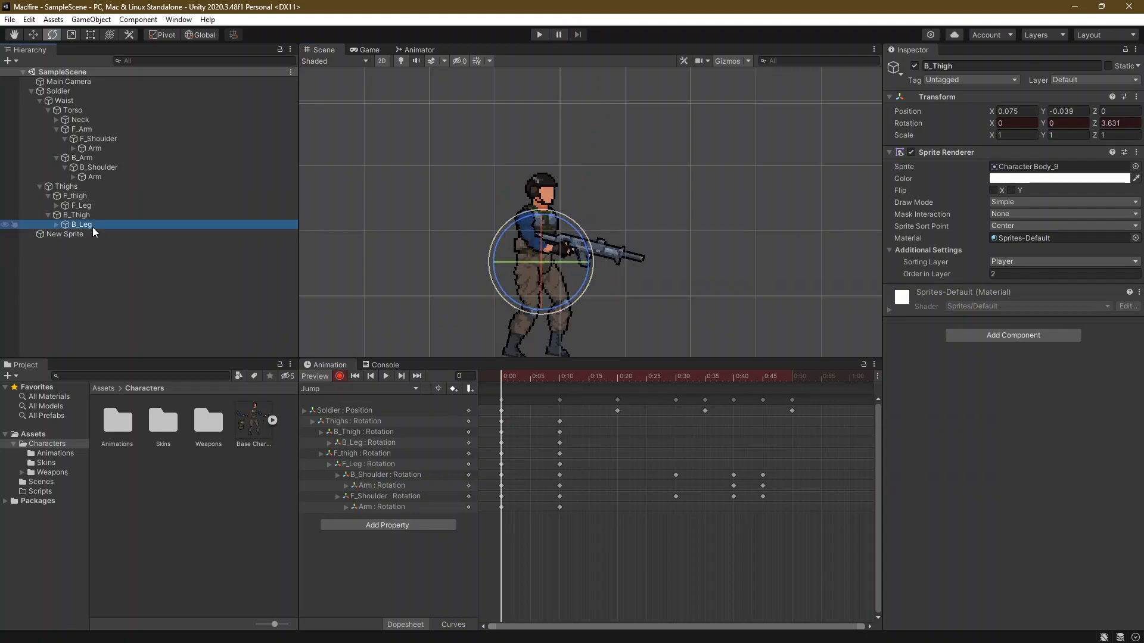
mouse_move(530, 338)
mouse_down()
mouse_move(516, 325)
mouse_move(525, 311)
mouse_move(539, 334)
mouse_move(526, 327)
mouse_up()
click(89, 215)
click(109, 224)
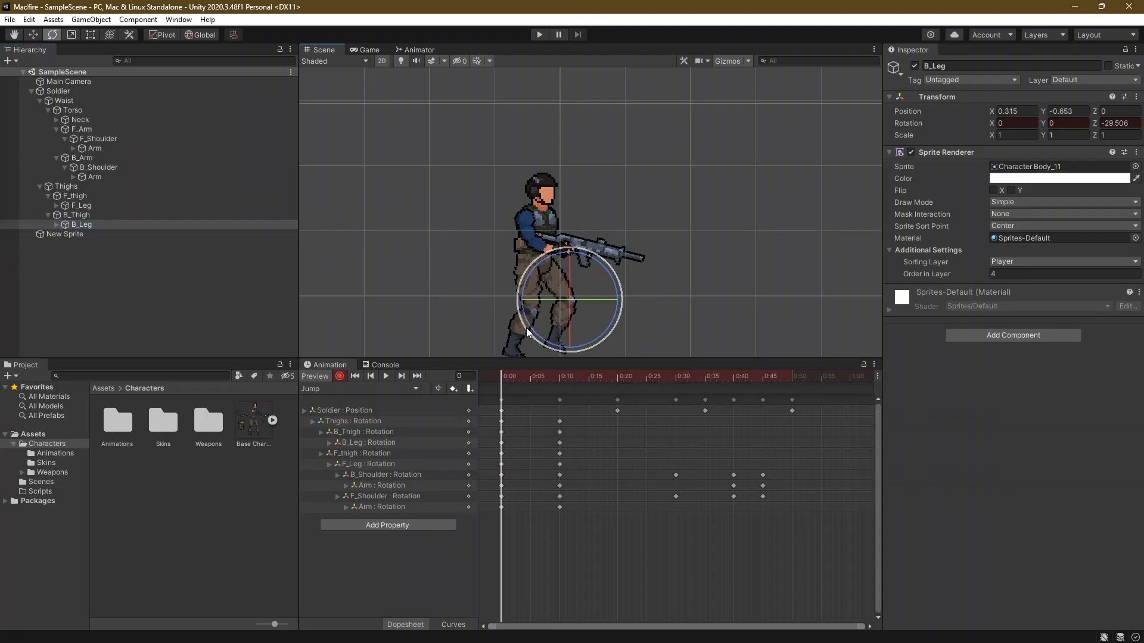
click(397, 375)
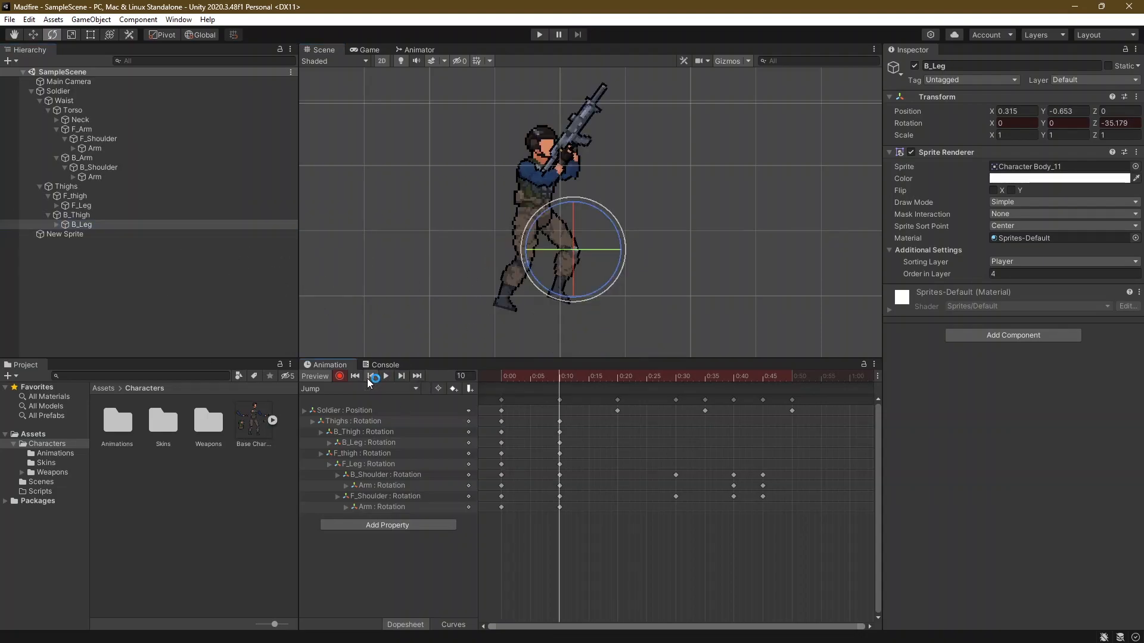
Step: Rotate B_Thigh forward to about 6.6° at frame 0 and check the following keyframes
click(368, 377)
click(131, 216)
drag(559, 305, 560, 322)
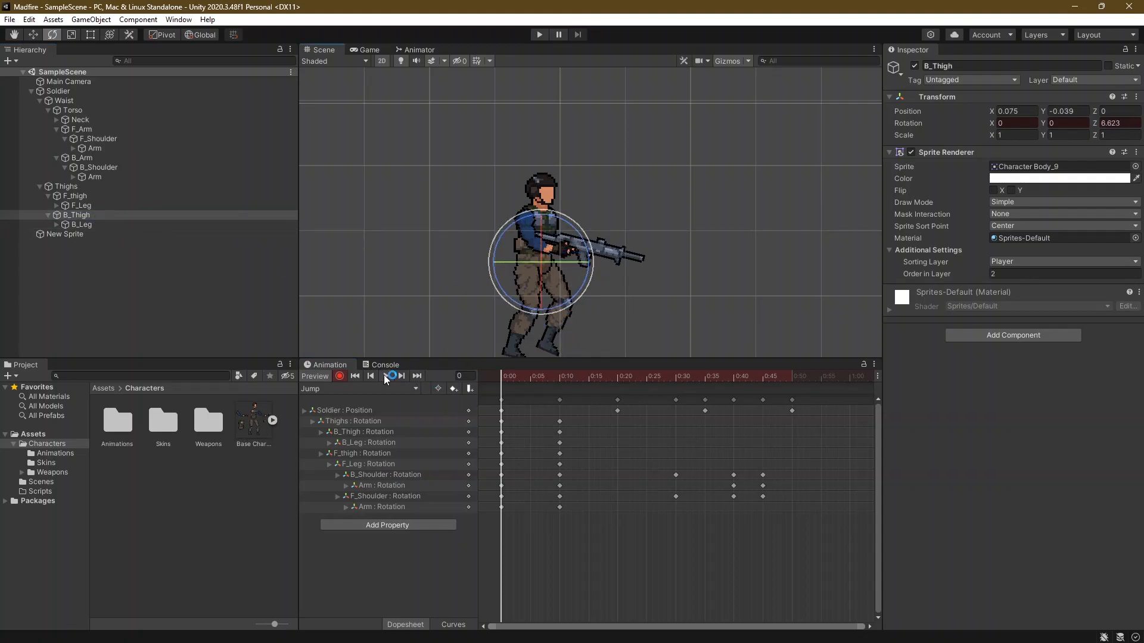
click(402, 376)
click(402, 375)
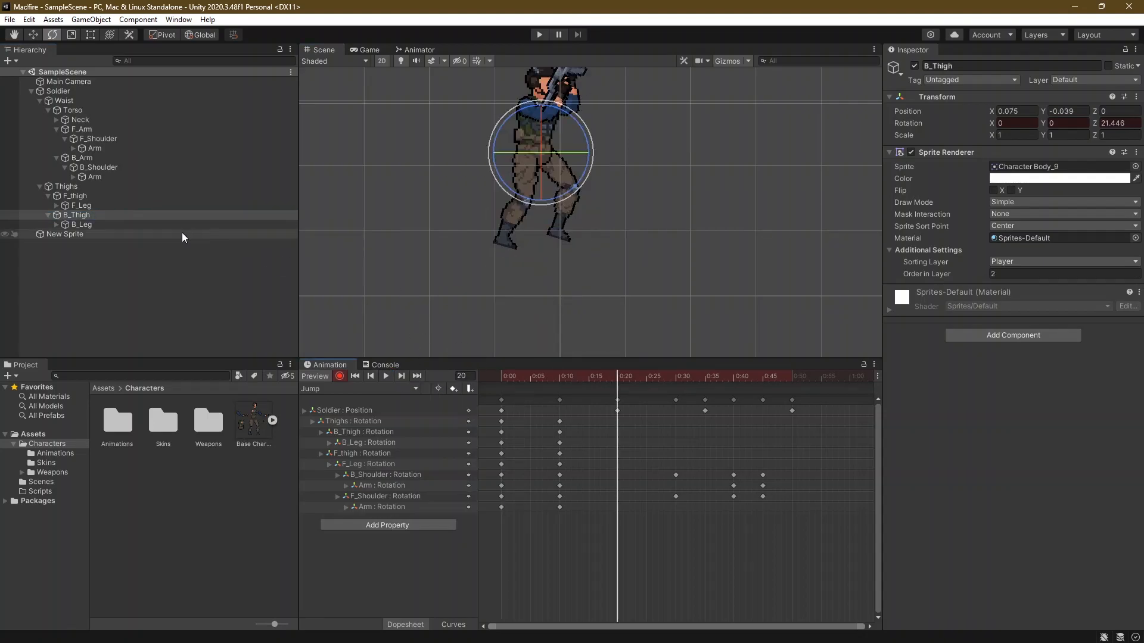
Step: At frame 10, bend F_Leg back to about -45.3° and rotate F_thigh forward to about 23.5°
click(370, 375)
click(372, 377)
click(401, 375)
click(77, 196)
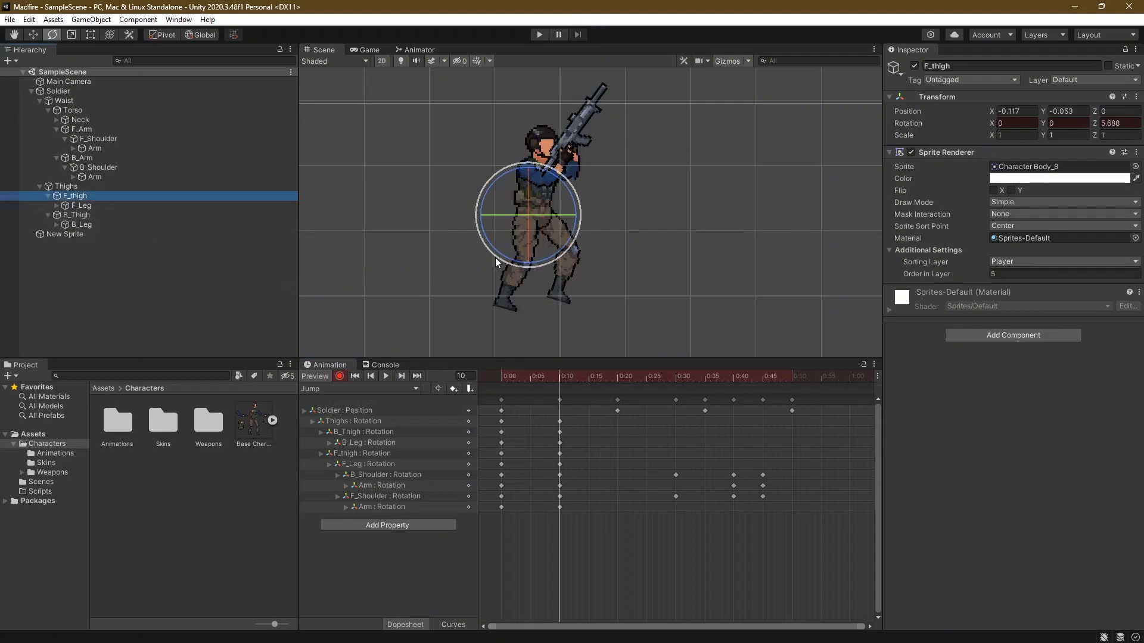
click(89, 205)
drag(497, 302, 478, 278)
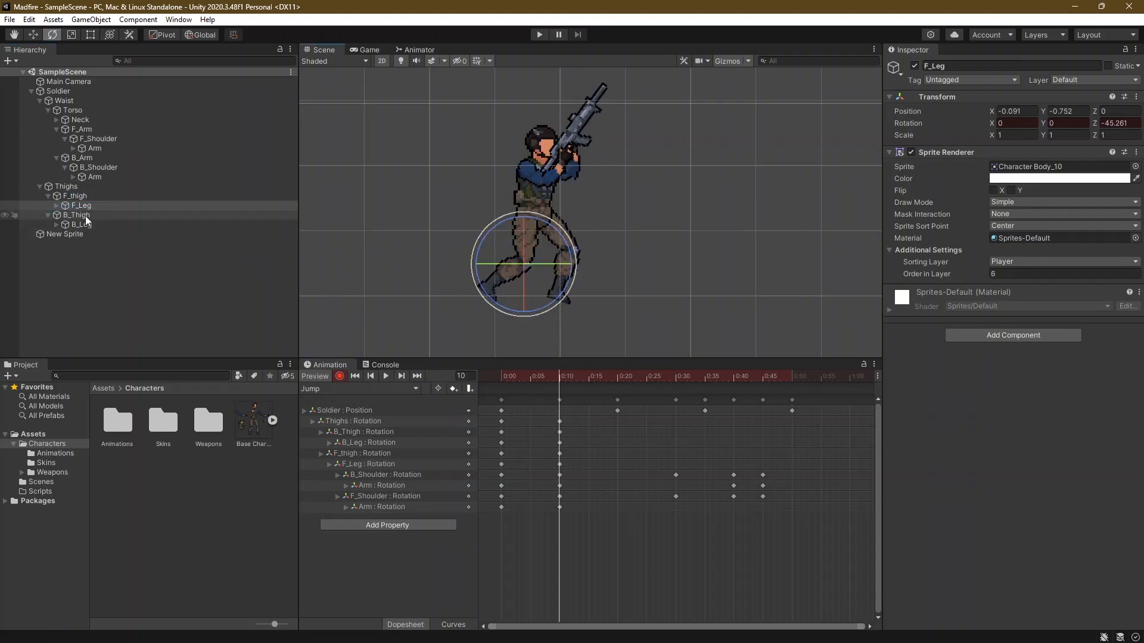
click(75, 196)
drag(484, 237, 487, 272)
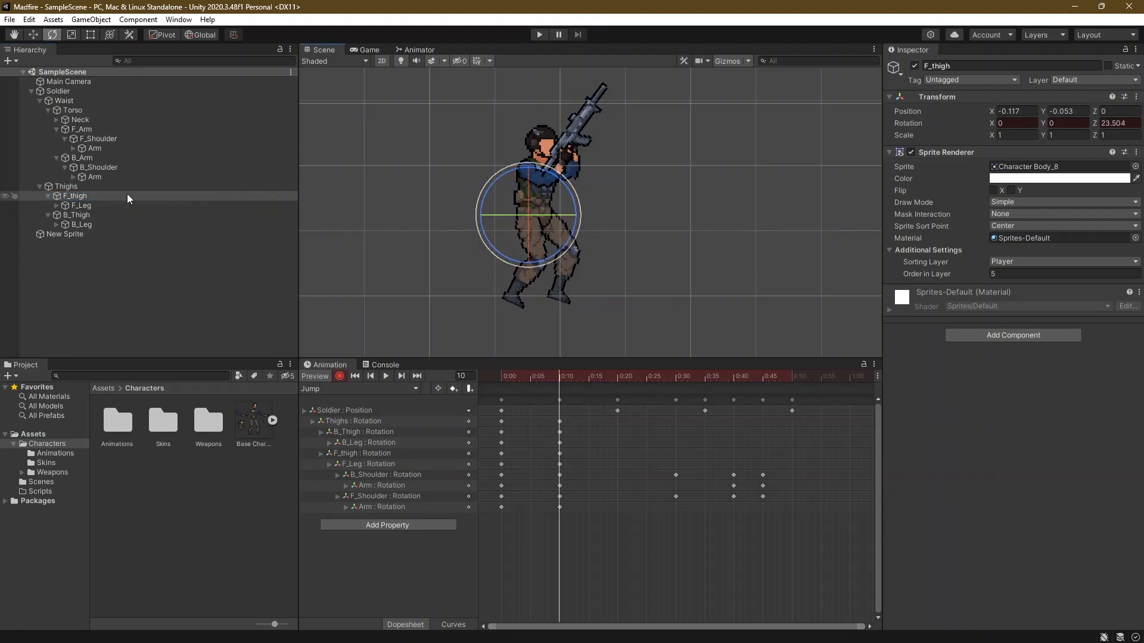
click(82, 206)
Step: At frame 10, adjust B_Thigh's rotation and bend B_Leg back to about -56.9°
click(85, 215)
drag(524, 252, 509, 260)
click(82, 225)
drag(608, 272, 577, 302)
Step: Examine the revised leg pose across the jump's keyframes from frame 0 onward
click(499, 376)
click(405, 375)
click(405, 376)
middle_drag(473, 204, 319, 304)
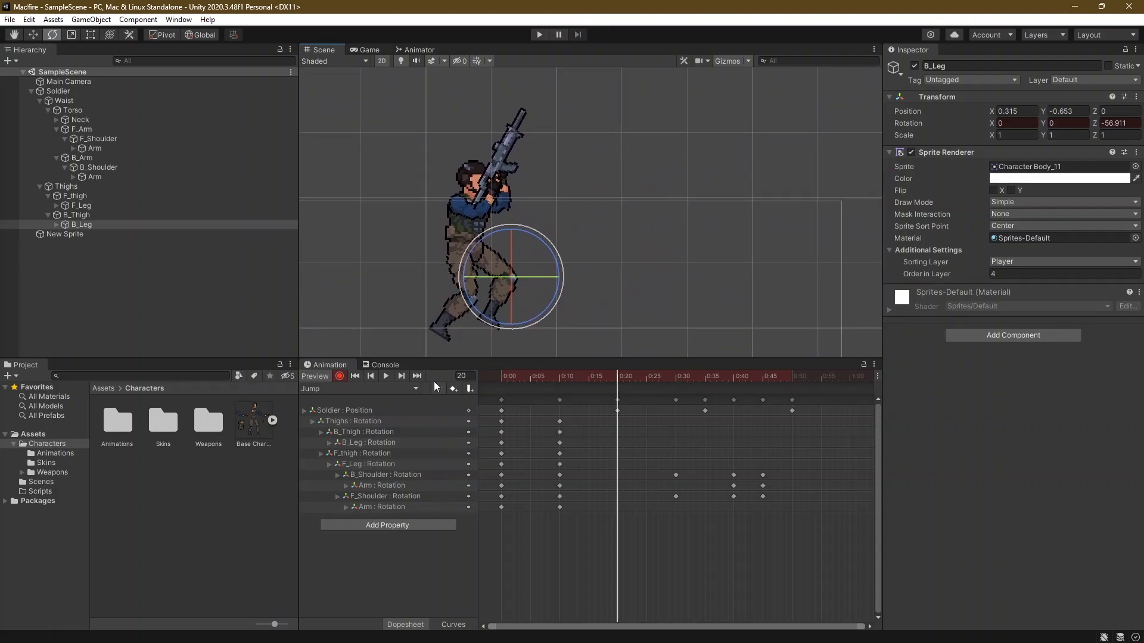
click(367, 377)
click(399, 380)
click(399, 380)
click(401, 376)
click(400, 376)
click(371, 377)
click(371, 376)
click(371, 376)
click(371, 377)
click(400, 377)
Step: Key a tucked leg pose at frame 20 by rotating B_Thigh and F_thigh forward and adjusting F_Leg
click(144, 215)
drag(445, 280, 484, 347)
key(ctrl+z)
click(98, 195)
click(83, 205)
click(75, 196)
click(77, 187)
mouse_move(440, 285)
mouse_down()
mouse_move(424, 271)
mouse_move(432, 283)
mouse_up()
Step: Scrub through the jump and compare the leg poses at its keyframes
click(372, 377)
click(402, 377)
scroll(411, 338, down, 2)
click(371, 376)
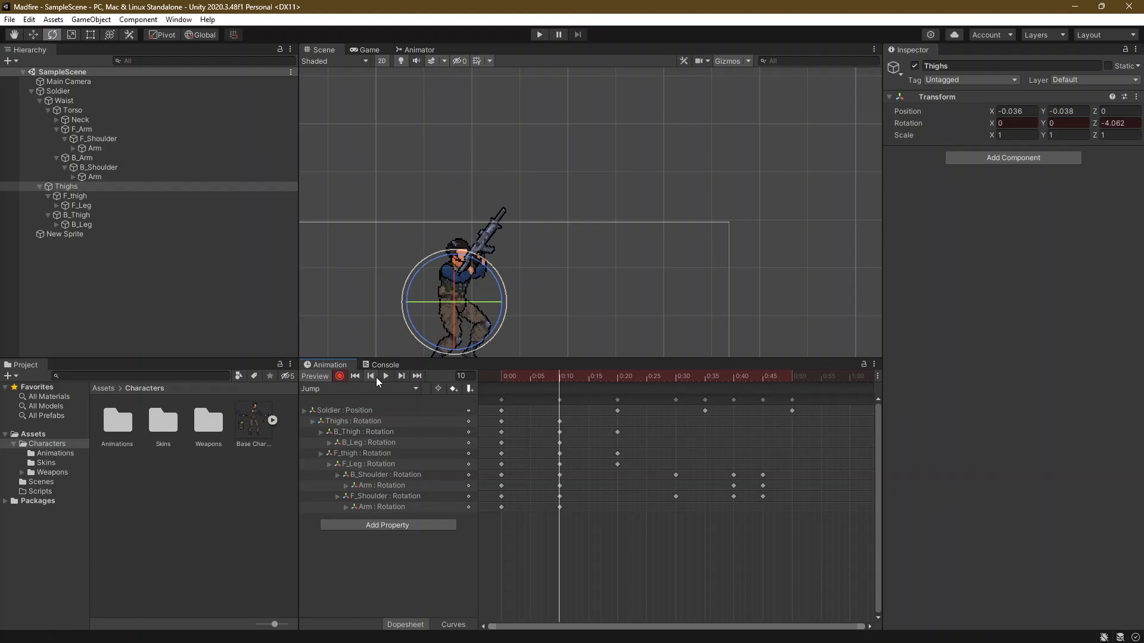
click(370, 376)
drag(501, 373, 731, 402)
click(371, 376)
click(371, 376)
click(371, 376)
click(371, 375)
click(370, 376)
click(371, 376)
click(402, 376)
click(403, 376)
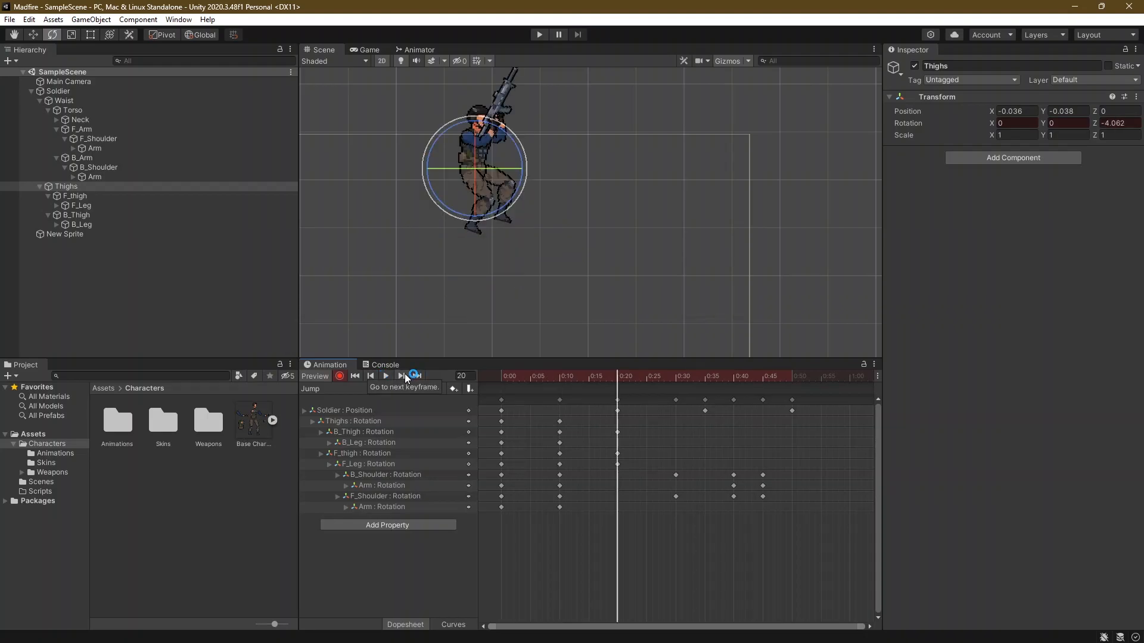
click(371, 376)
click(396, 378)
Step: At frame 20, refine F_Leg's rotation and bend B_Leg back to about -71.8°
click(154, 197)
scroll(482, 162, up, 2)
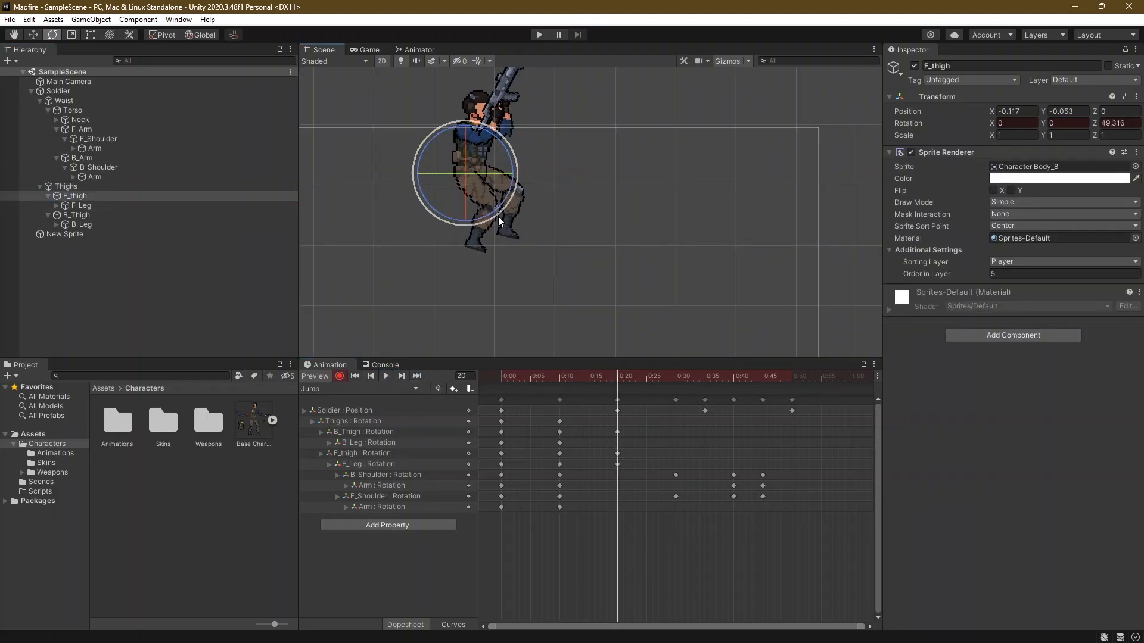
click(77, 206)
drag(465, 248, 485, 231)
click(96, 214)
click(157, 225)
Step: At frame 30, rotate F_thigh forward to about 66° and B_Thigh forward to about 72°
click(370, 376)
click(400, 377)
click(400, 376)
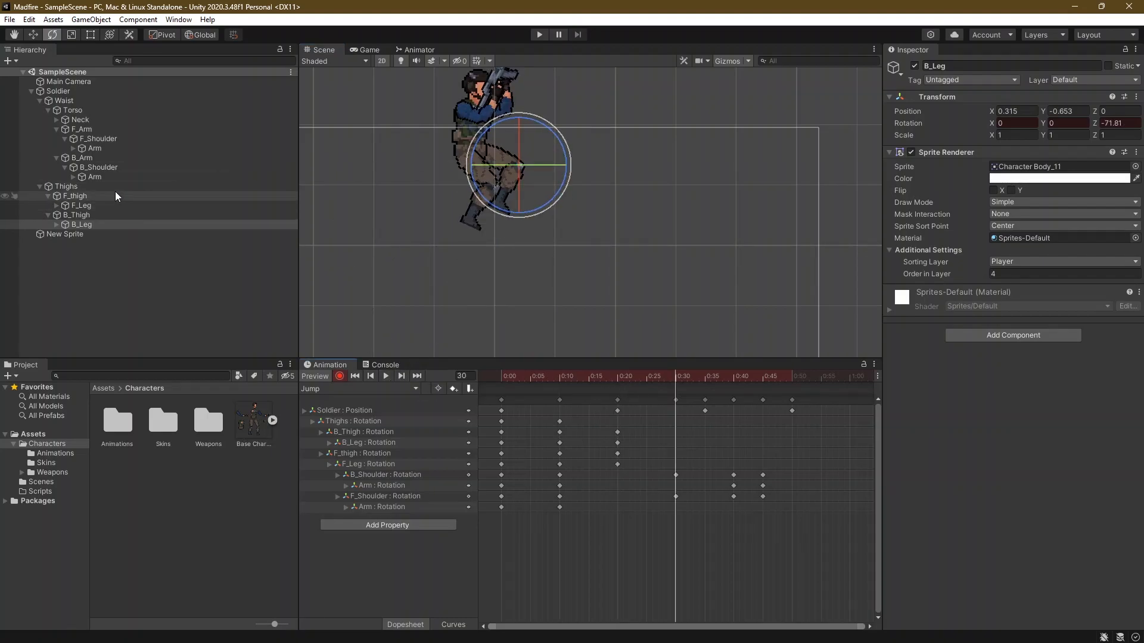
click(116, 196)
drag(432, 183, 462, 225)
click(86, 215)
Step: At frame 30, adjust F_Leg's bend and rotate the whole Thighs group to about -8.6°
click(84, 205)
drag(536, 208, 520, 237)
click(99, 187)
drag(457, 198, 447, 199)
Step: Play the jump and review its leg poses keyframe by keyframe up to frame 40
click(370, 376)
click(370, 376)
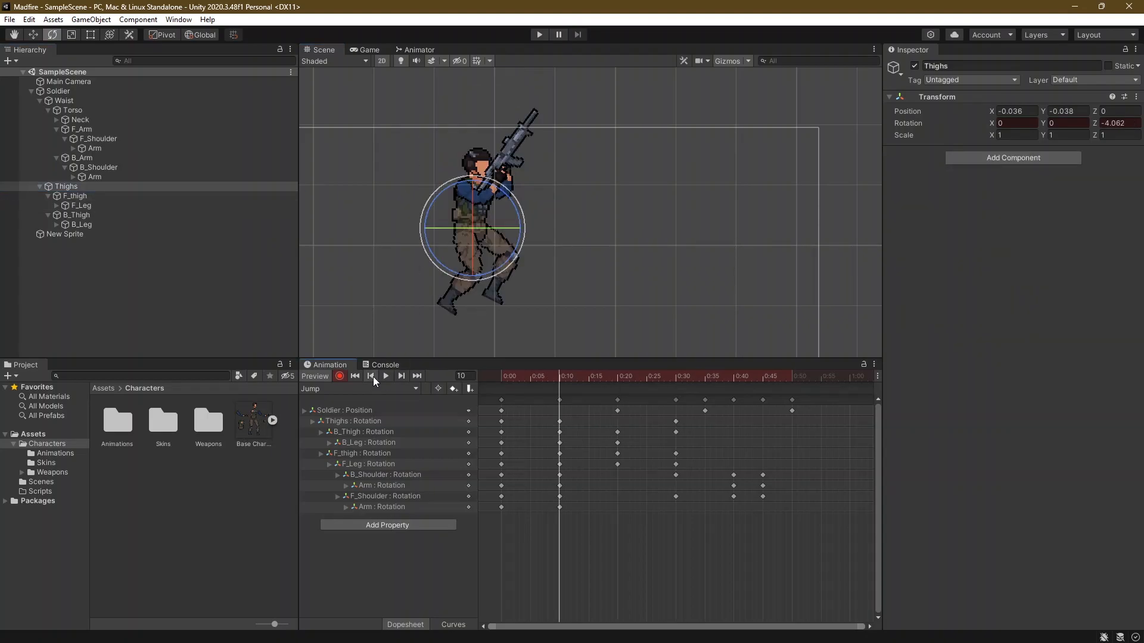
click(368, 377)
click(390, 378)
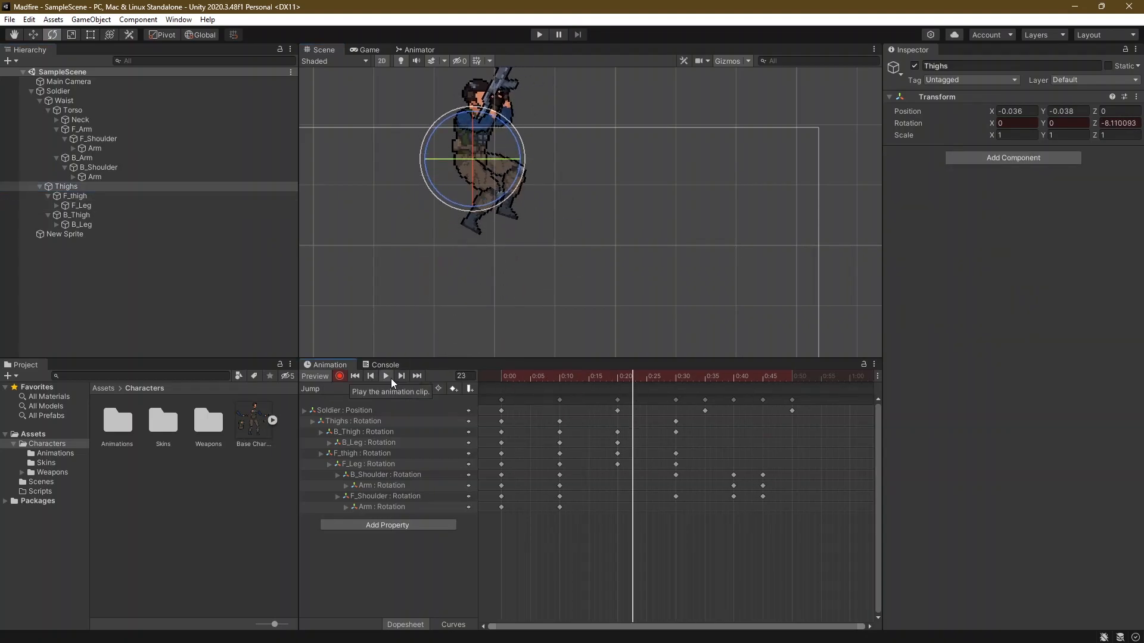
click(391, 377)
click(402, 378)
click(404, 377)
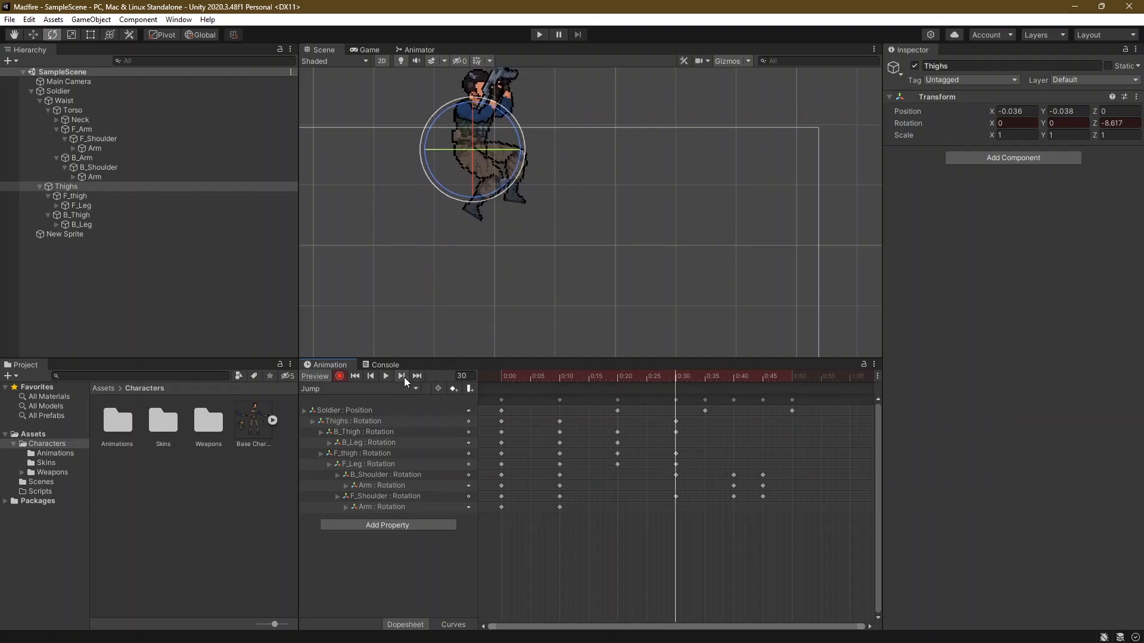
click(404, 377)
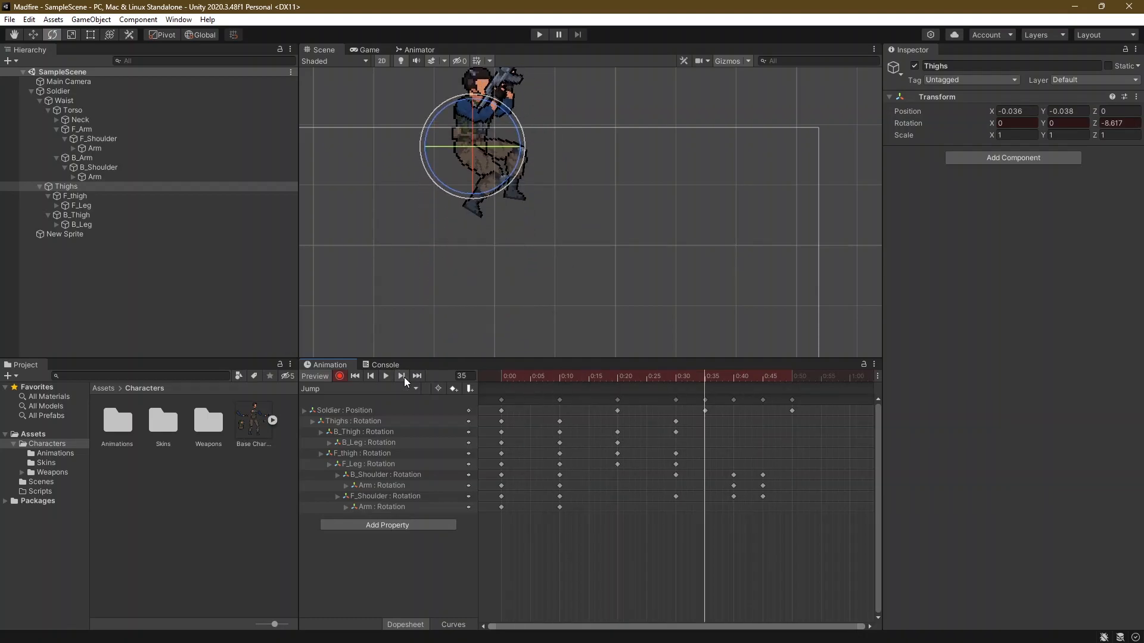
click(404, 377)
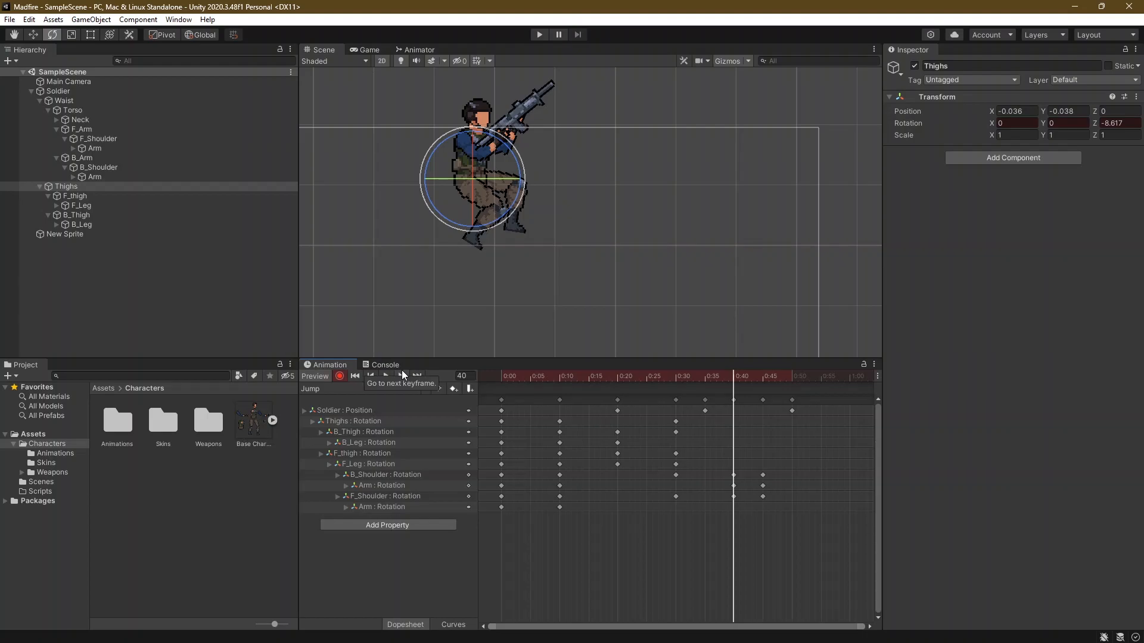
Step: Rotate B_Thigh back down at frame 40
click(76, 196)
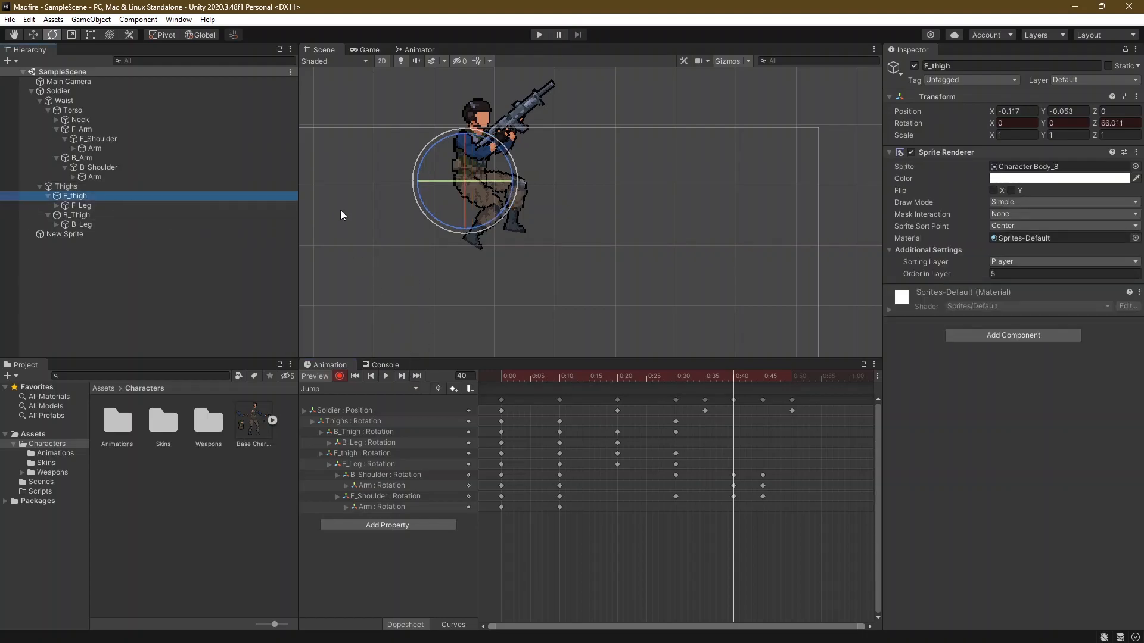
click(135, 216)
drag(503, 222, 481, 263)
Step: Delete the New Sprite object from the scene and reopen the soldier's Jump clip
click(127, 233)
click(127, 225)
click(334, 387)
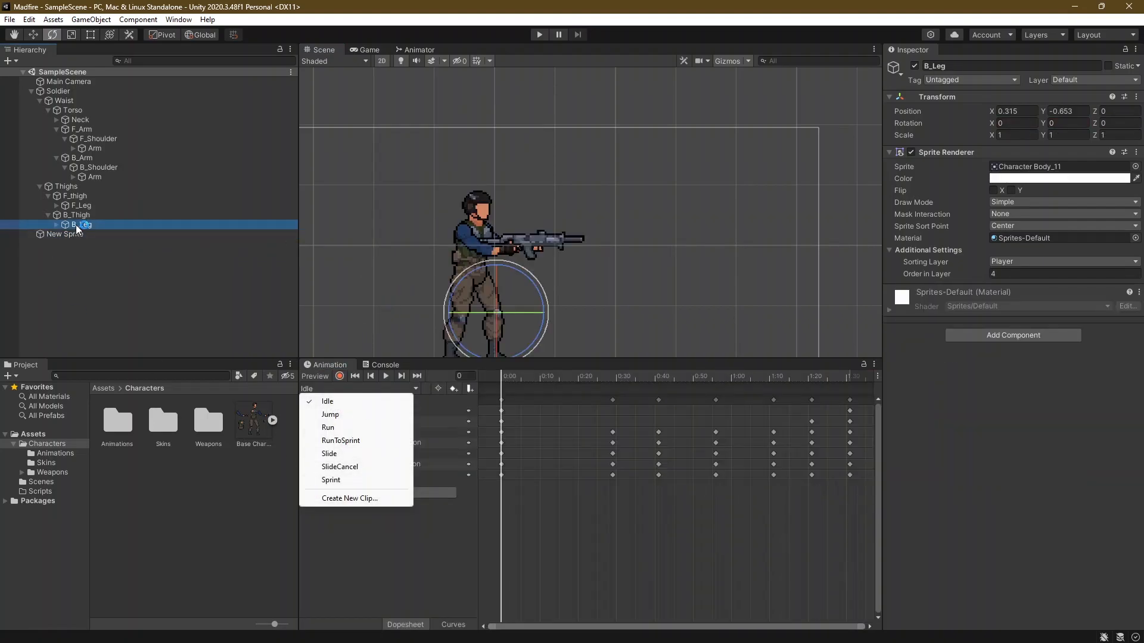
click(77, 236)
key(Delete)
click(78, 225)
click(369, 389)
click(330, 414)
Step: Play the Jump clip and examine the leg pose around frames 30 and 35
click(386, 375)
click(370, 376)
click(371, 376)
click(400, 376)
click(401, 375)
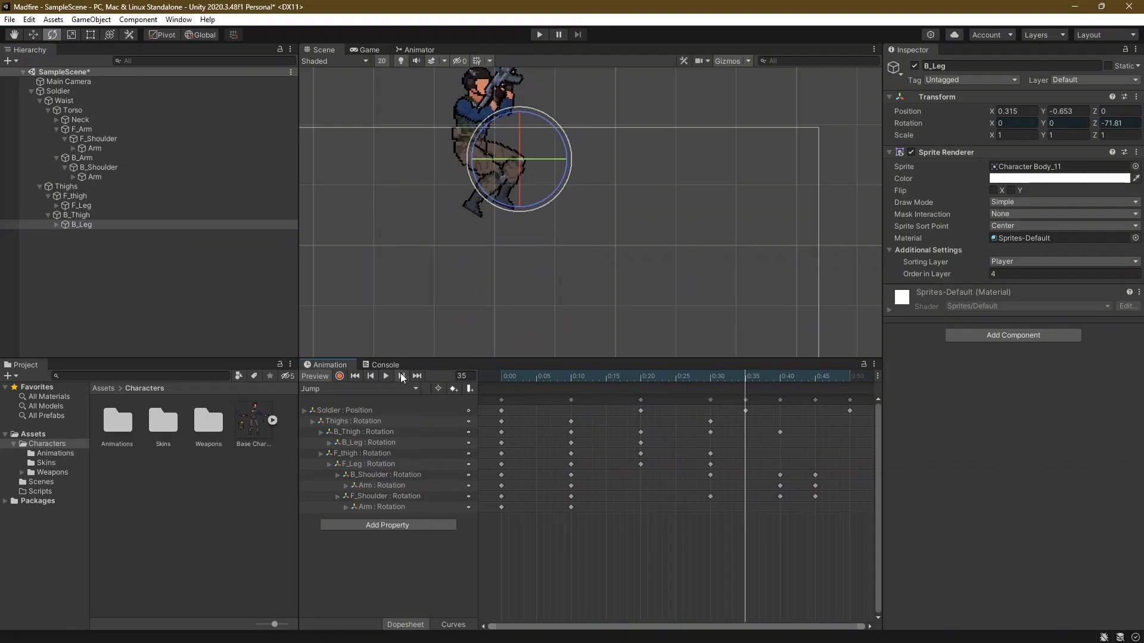
click(371, 376)
click(464, 230)
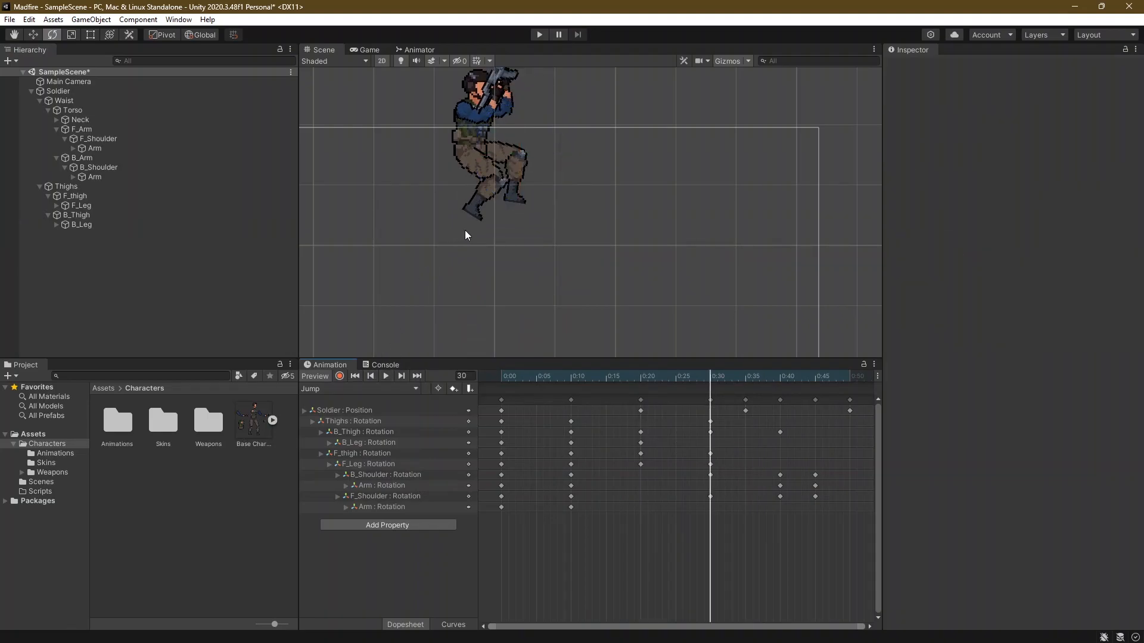
Step: Try to rotate B_Thigh at frame 35
click(89, 215)
click(401, 376)
drag(441, 180, 448, 206)
click(370, 376)
click(401, 376)
Step: Review B_Thigh's motion through the keyframes around frames 30 to 40
click(375, 378)
click(391, 378)
click(391, 378)
click(400, 375)
click(400, 376)
click(401, 376)
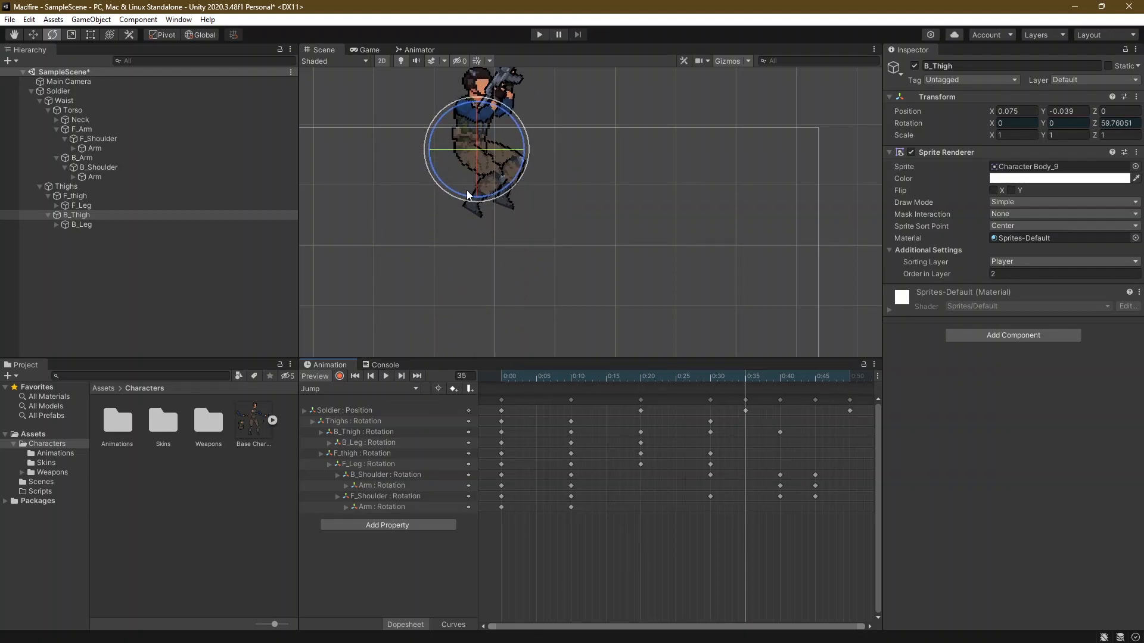
click(374, 377)
click(399, 375)
click(399, 376)
Step: Try again to adjust B_Thigh's rotation at frame 35
click(373, 376)
click(373, 377)
click(400, 375)
mouse_move(453, 223)
mouse_down()
mouse_move(459, 207)
mouse_move(463, 216)
mouse_up()
Step: Turn on keyframe recording and key a new rotation for B_Thigh at frame 35
click(372, 375)
click(372, 375)
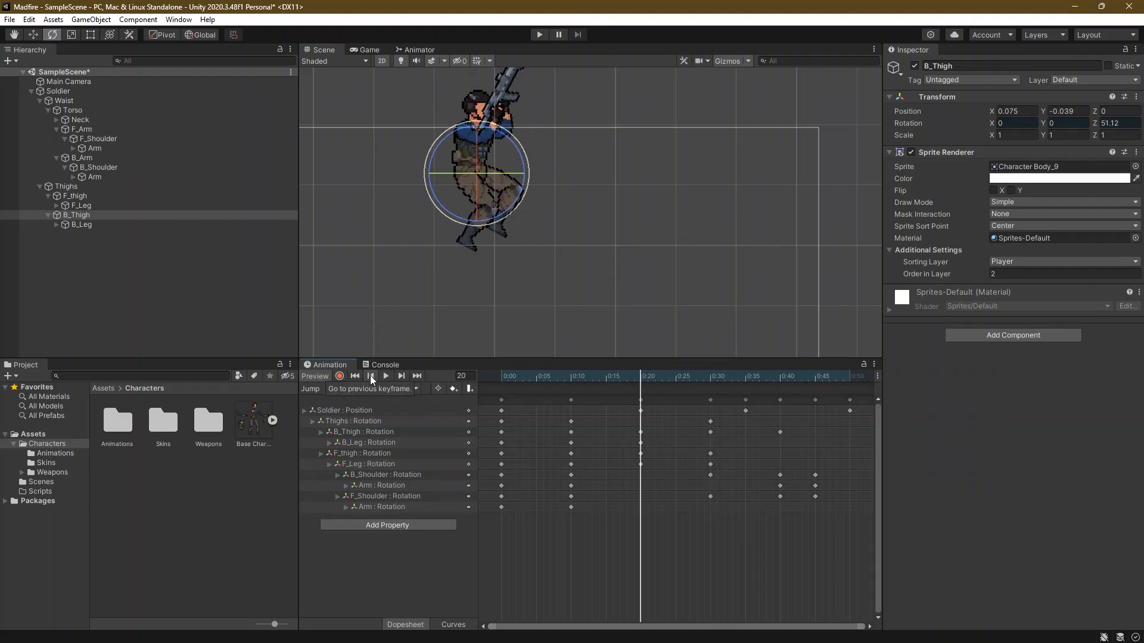
click(372, 376)
click(401, 376)
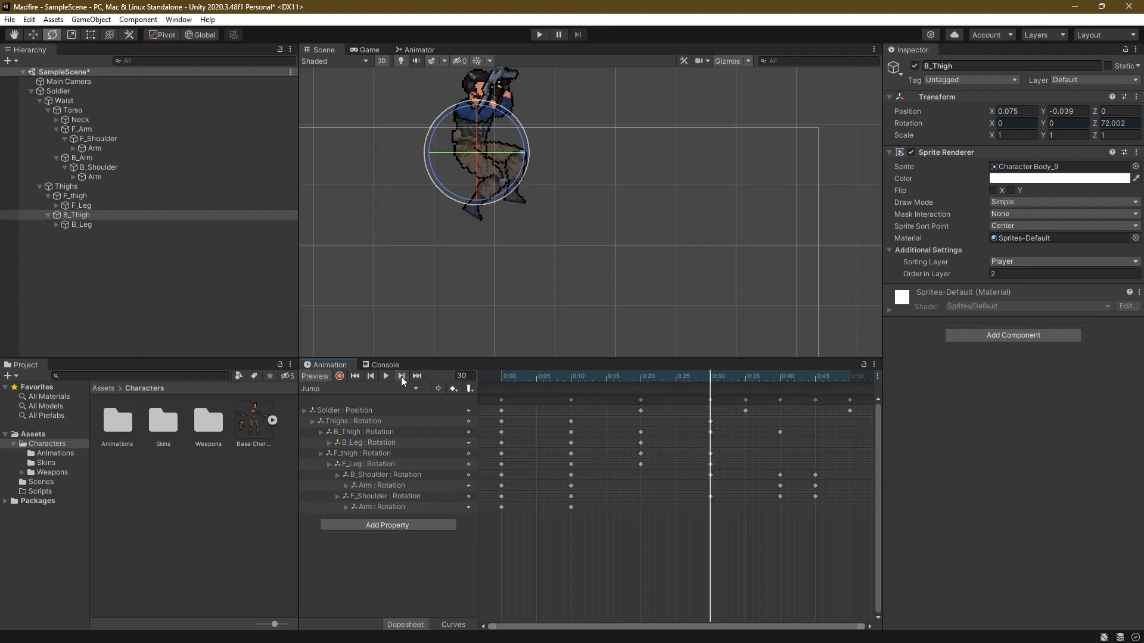
click(402, 377)
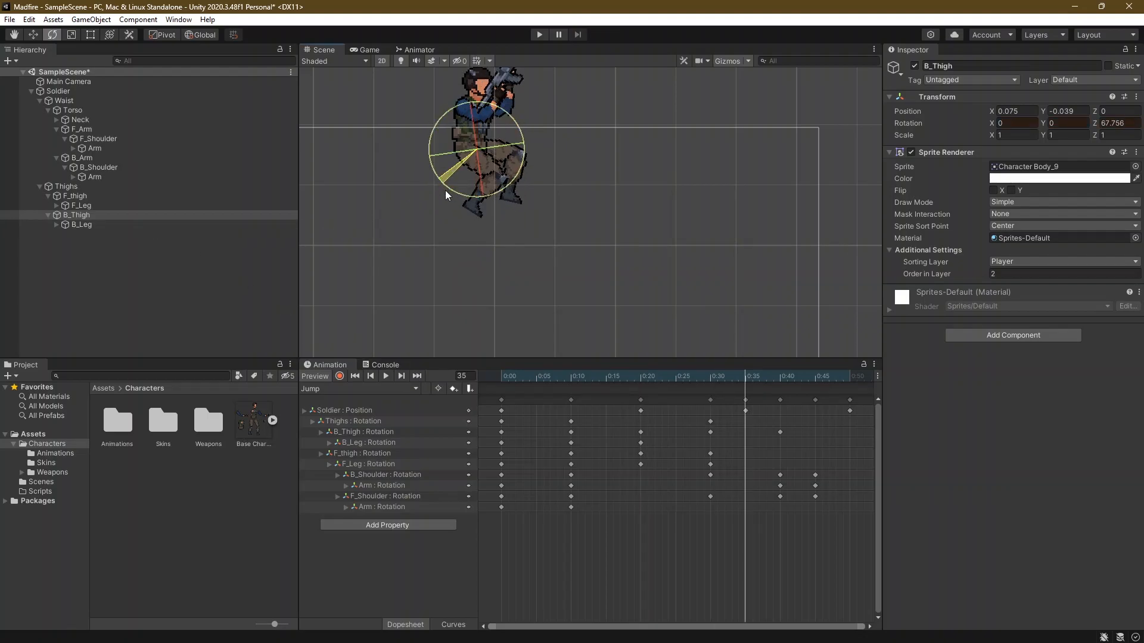
click(340, 376)
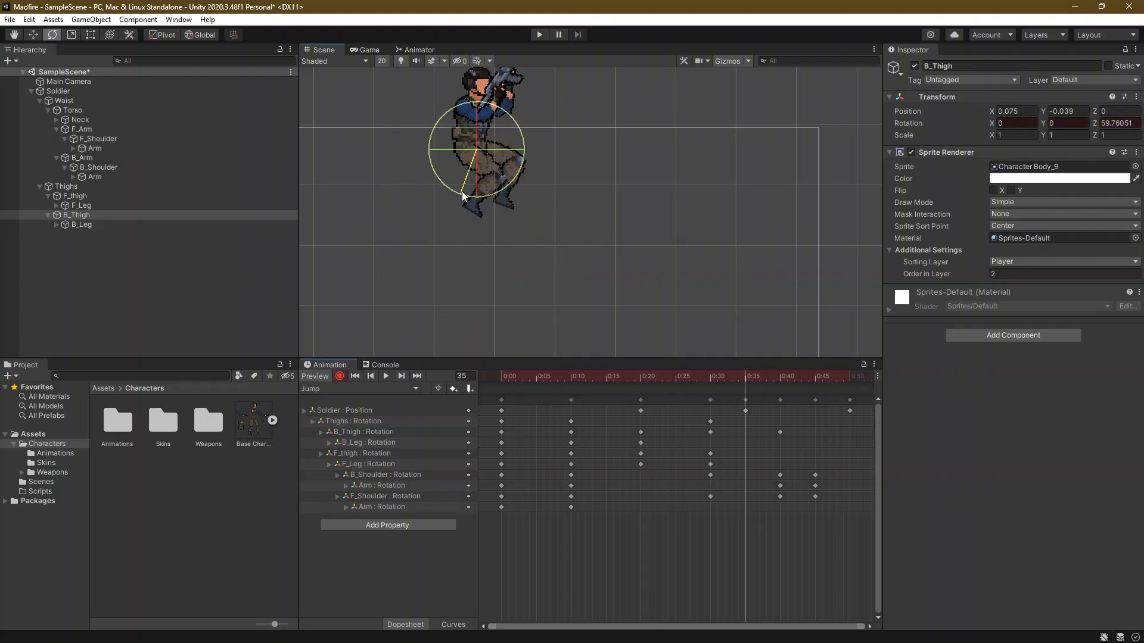
drag(462, 191, 476, 226)
Step: Key F_thigh's Z rotation at about 79° at frame 35
click(116, 206)
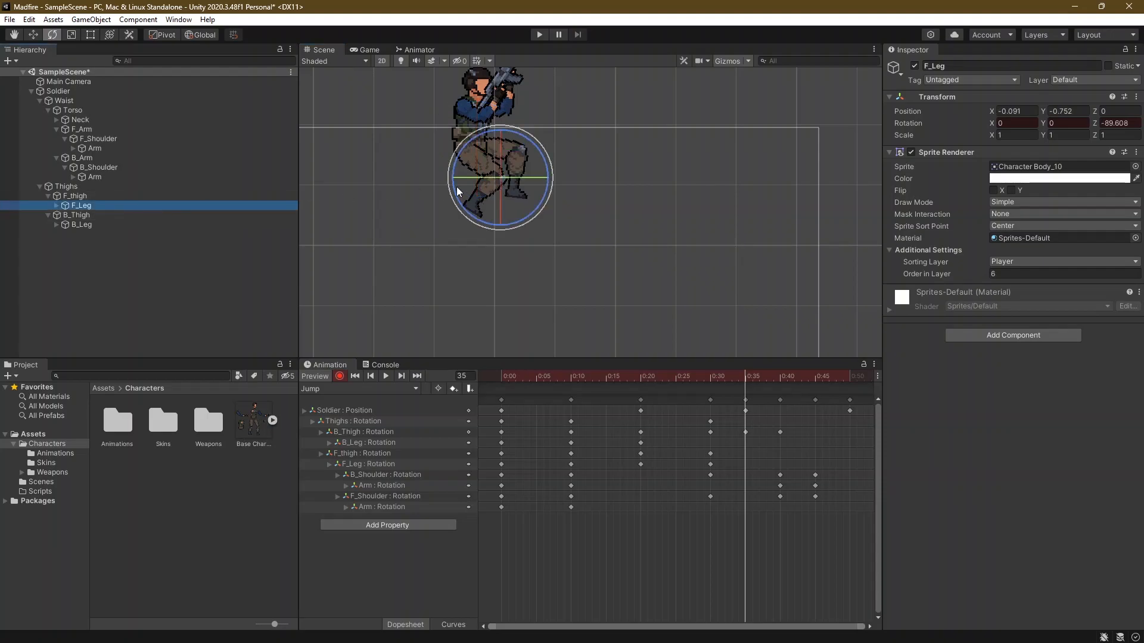
click(135, 196)
drag(419, 156, 433, 198)
click(432, 203)
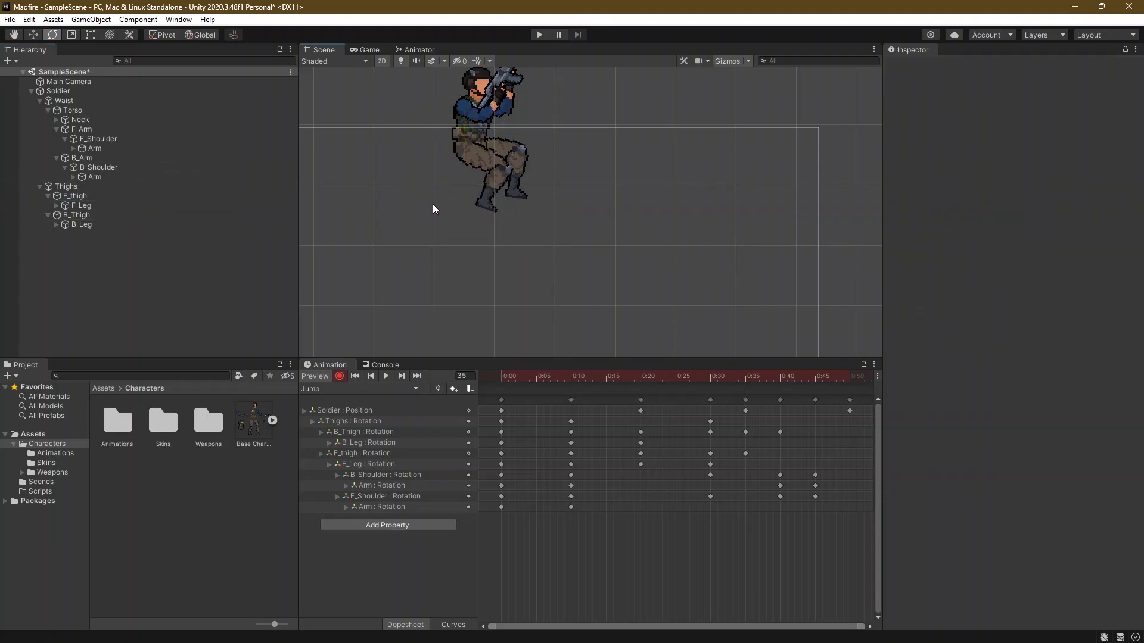
Step: Play the Jump clip and check how the adjusted thighs move toward the last keyframe at frame 50
click(385, 376)
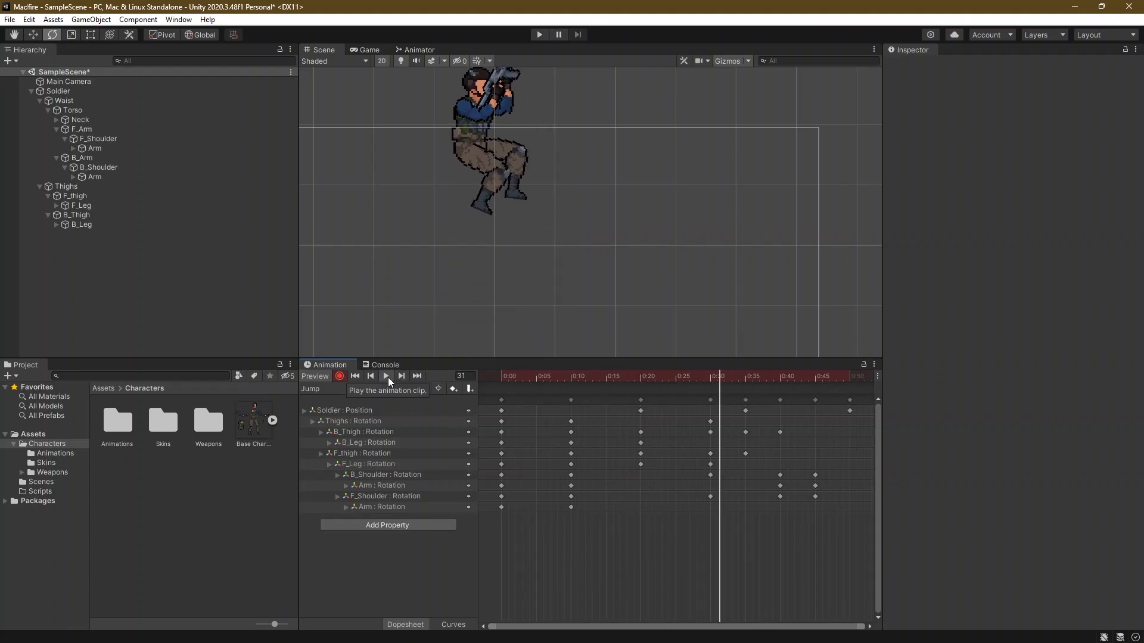
scroll(534, 271, down, 3)
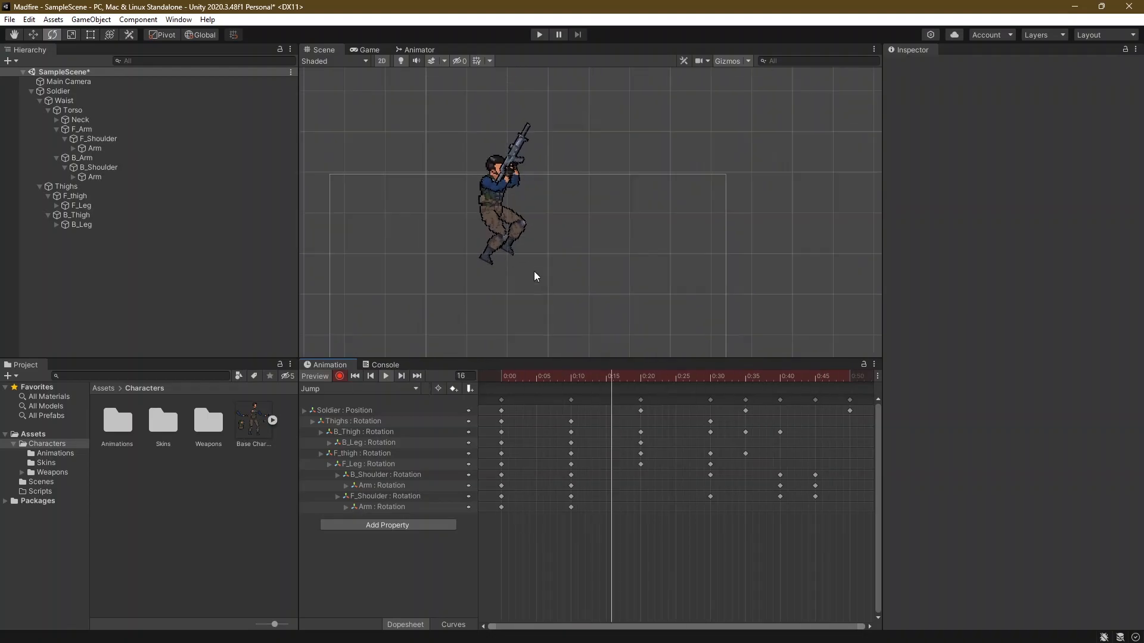
click(386, 376)
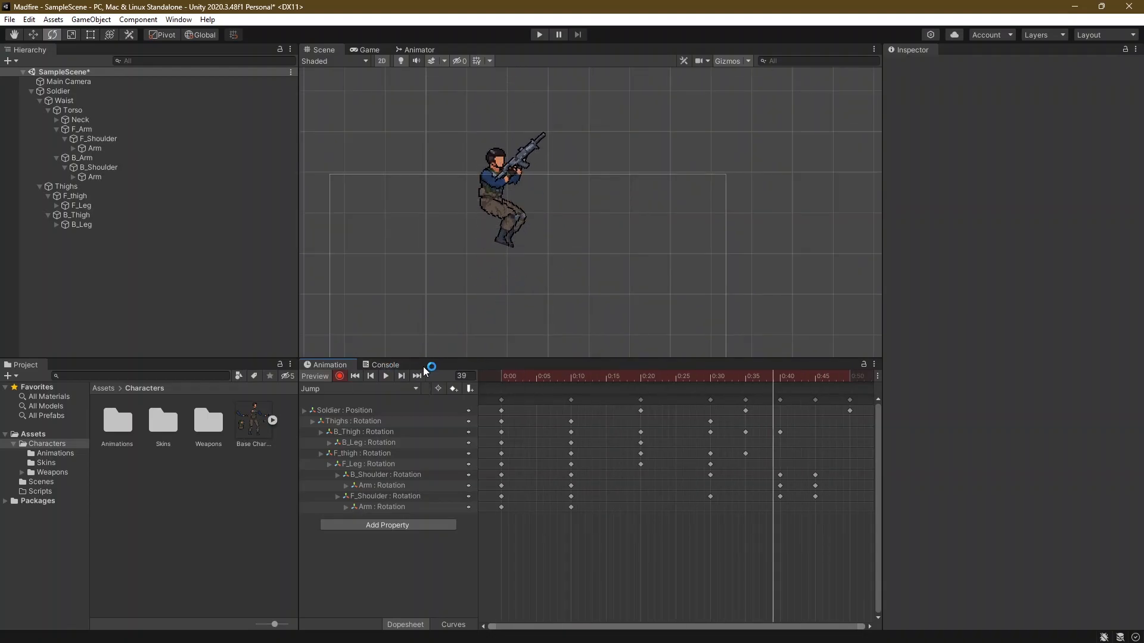
click(398, 376)
click(402, 375)
click(401, 376)
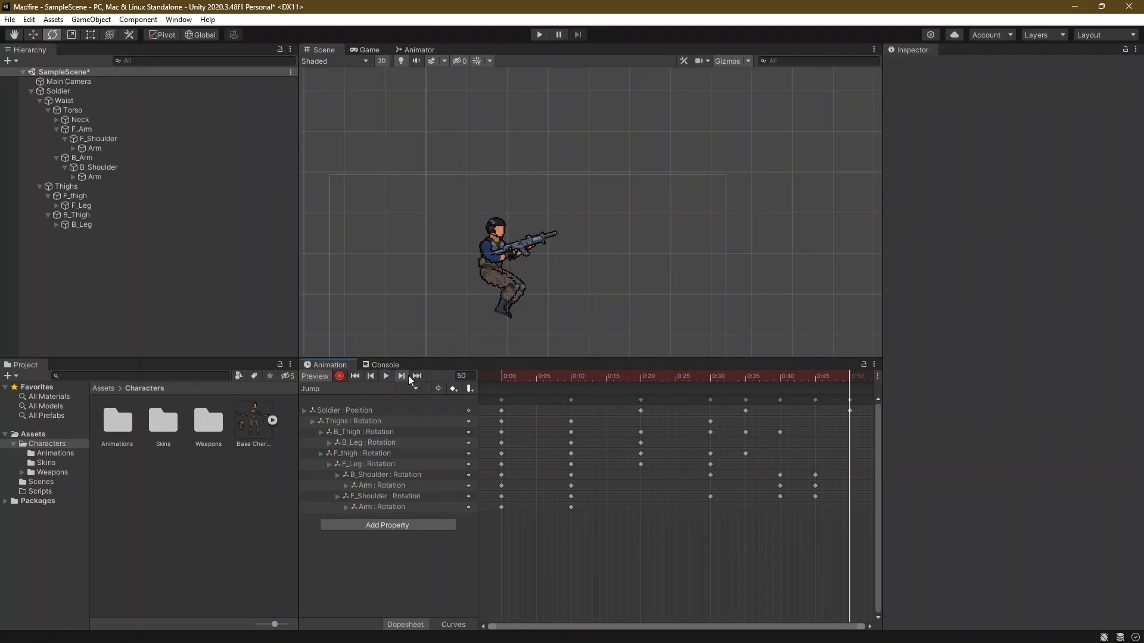
click(357, 375)
click(387, 375)
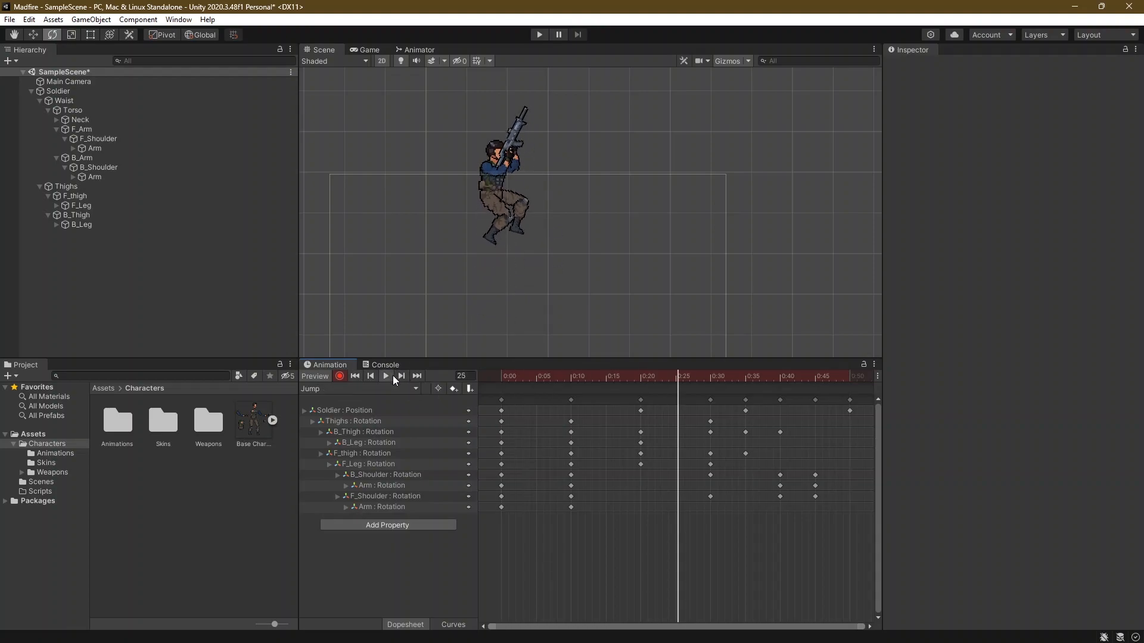
click(391, 376)
Step: Step through the keyframes up to frame 45 and compare the leg poses during the descent
click(404, 375)
click(376, 373)
click(375, 374)
click(376, 373)
click(376, 373)
click(401, 375)
click(401, 376)
click(401, 376)
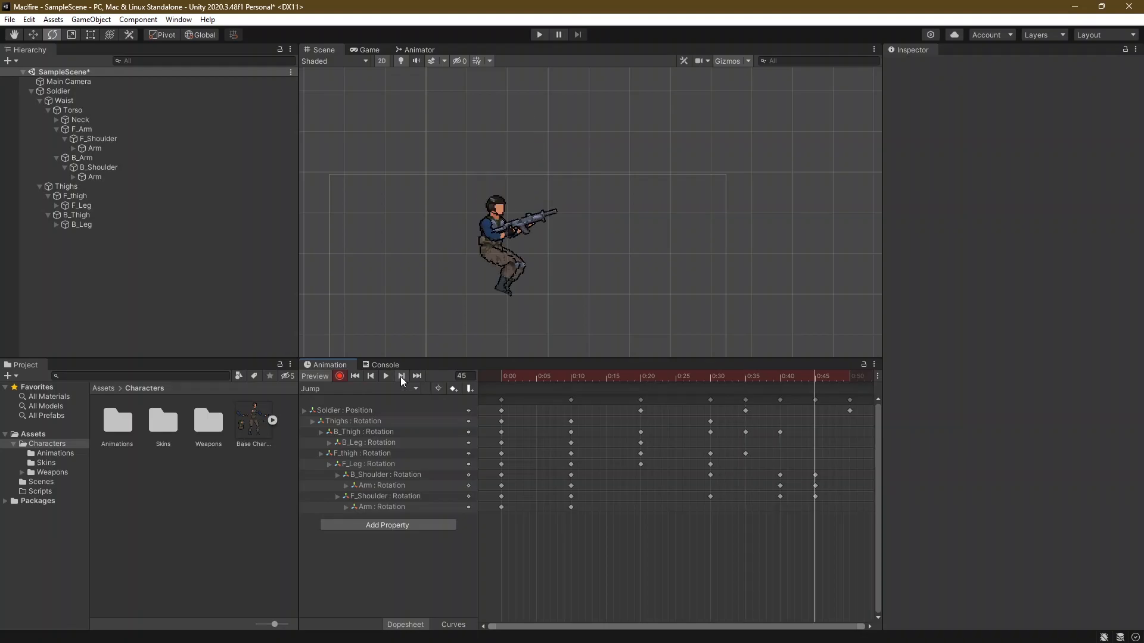
click(375, 374)
click(375, 374)
click(397, 376)
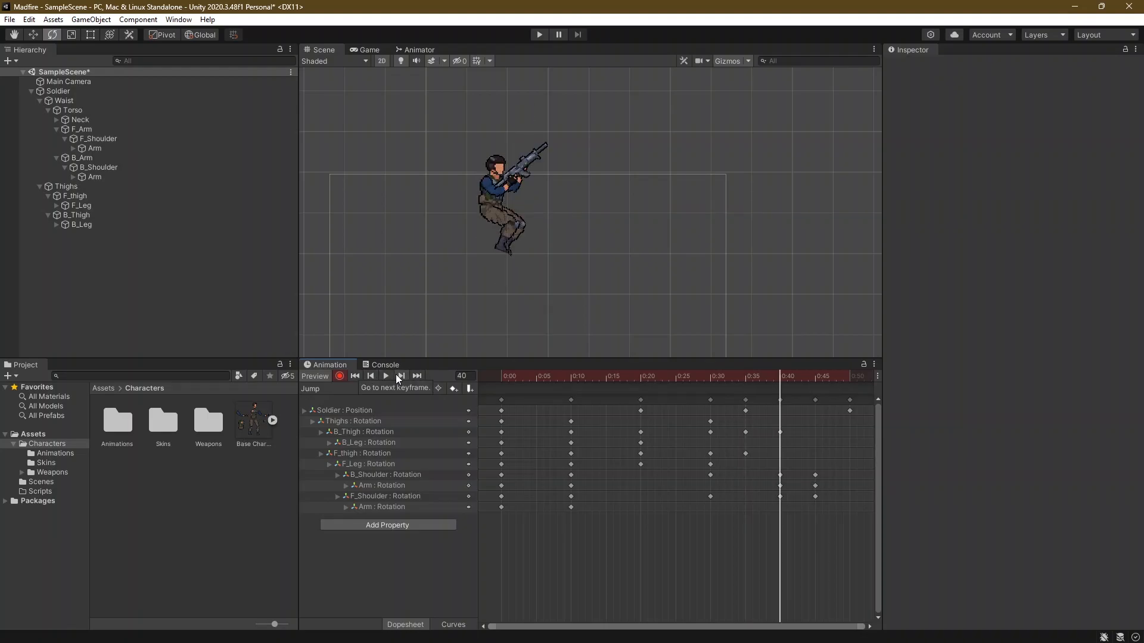
Step: Pose the front leg at frame 40 by rotating F_thigh and setting F_Leg's Z rotation to about -53.8°
click(167, 196)
click(374, 375)
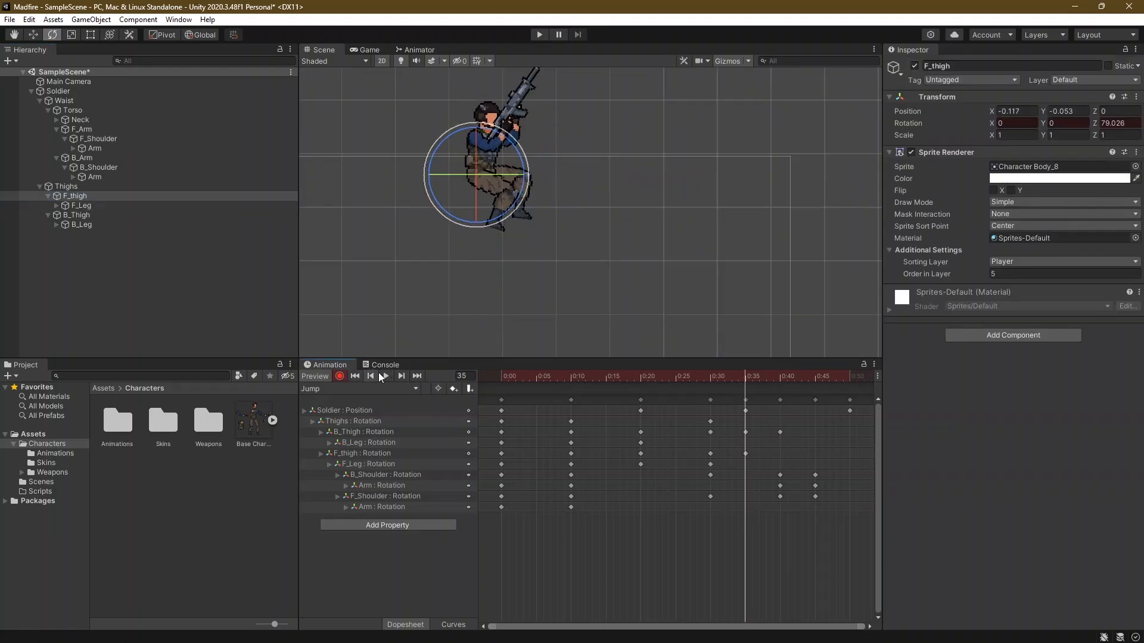
click(401, 376)
drag(493, 159, 483, 298)
click(202, 206)
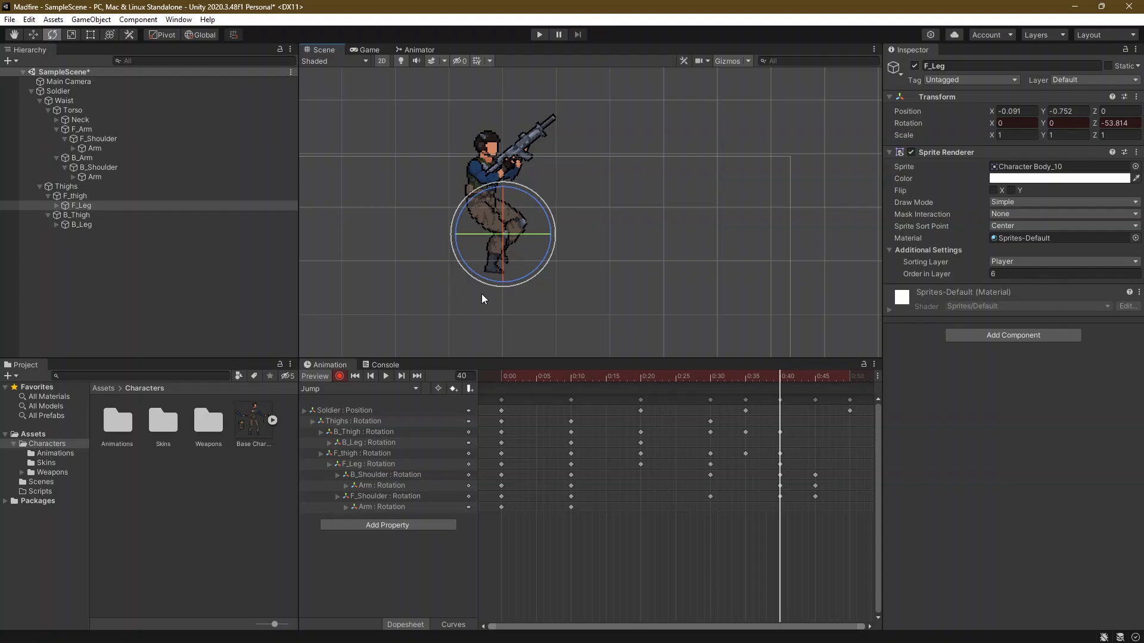
Step: Straighten the front leg at frame 45 by rotating F_thigh and setting F_Leg's Z rotation to about -8°
click(370, 376)
click(400, 377)
click(400, 377)
middle_drag(449, 237, 458, 205)
click(125, 195)
drag(443, 190, 495, 280)
click(127, 206)
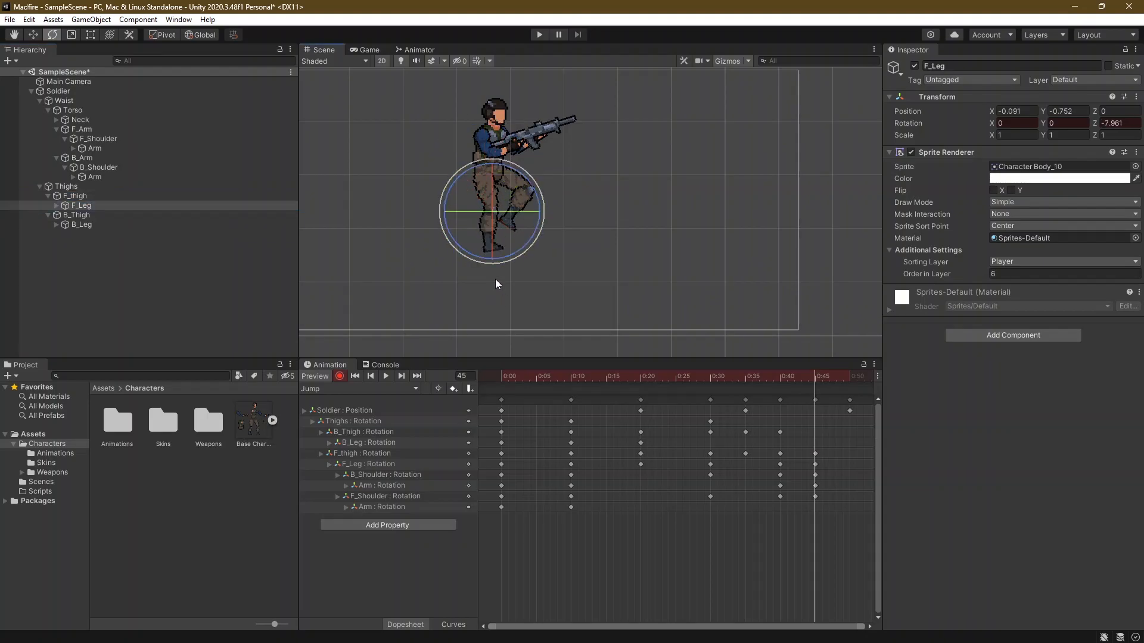
Step: Key the landing pose at frame 50 by rotating F_Leg, F_thigh, B_Thigh and B_Leg
click(406, 377)
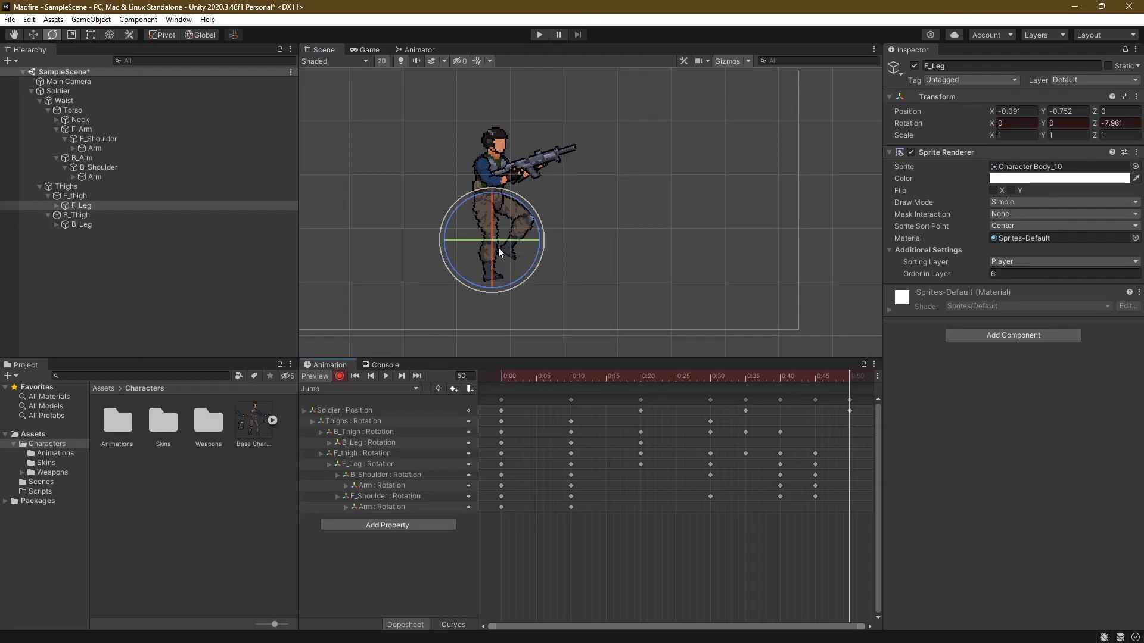
drag(506, 285, 502, 306)
click(131, 195)
mouse_move(517, 238)
mouse_down()
mouse_move(510, 269)
mouse_move(518, 253)
mouse_up()
click(119, 216)
click(137, 224)
click(89, 215)
Step: Play the Jump clip and examine the landing motion of both legs
click(370, 375)
click(399, 376)
click(387, 376)
scroll(455, 227, down, 3)
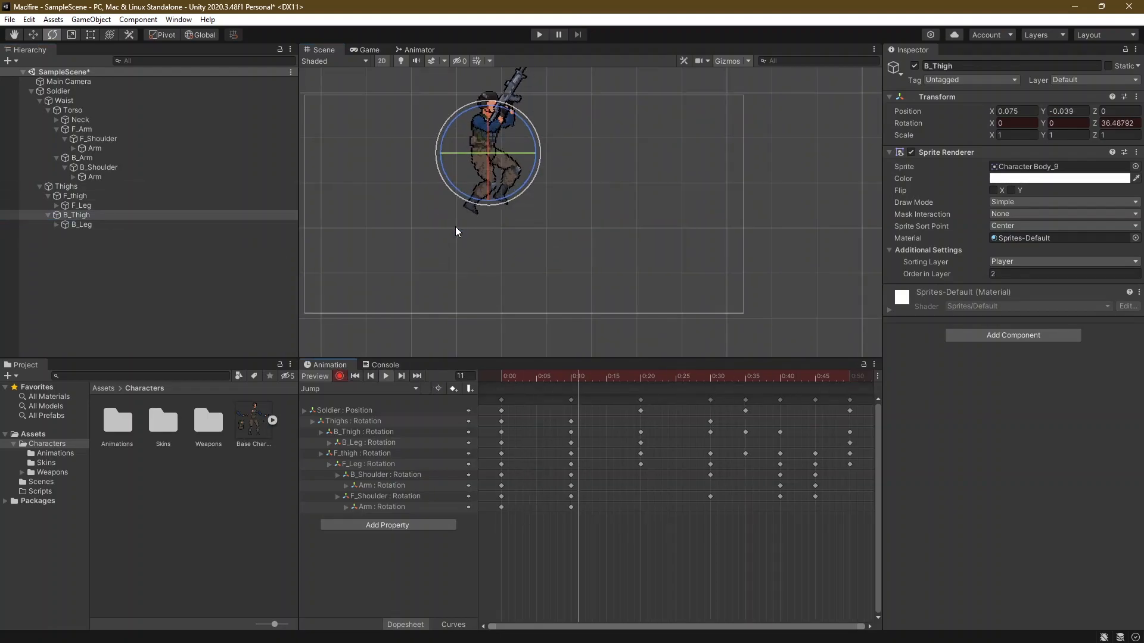
scroll(455, 226, up, 3)
middle_drag(455, 226, 463, 290)
click(386, 375)
click(688, 217)
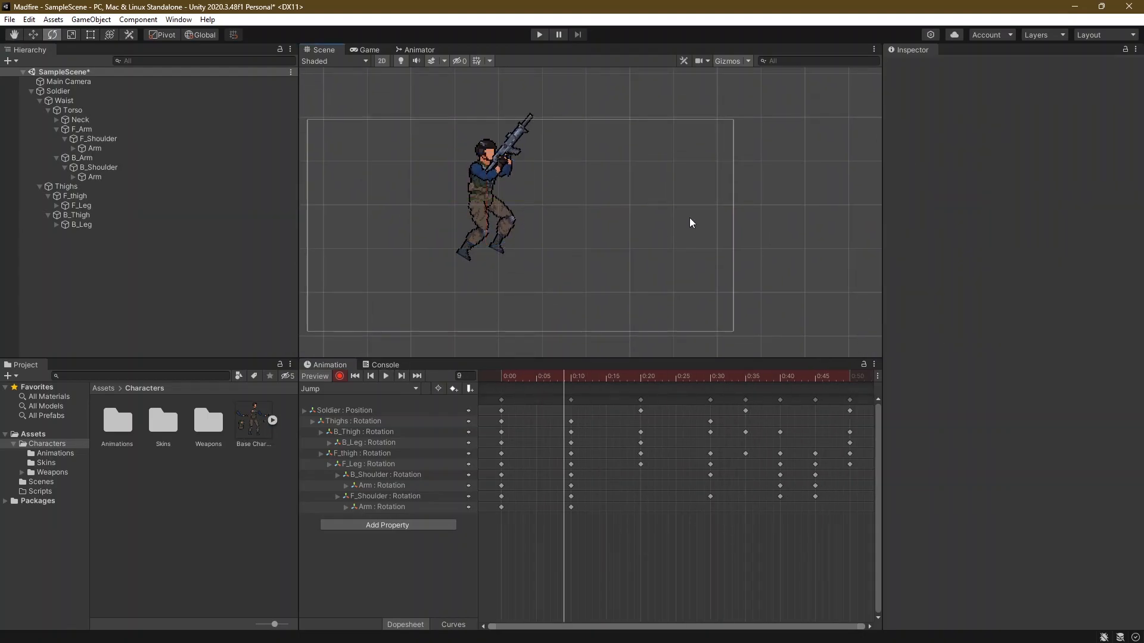
Step: Try to rotate the soldier's Head, nested under Neck, at frame 10
scroll(488, 250, up, 3)
middle_drag(458, 152, 458, 191)
click(370, 376)
click(400, 376)
click(371, 375)
click(401, 376)
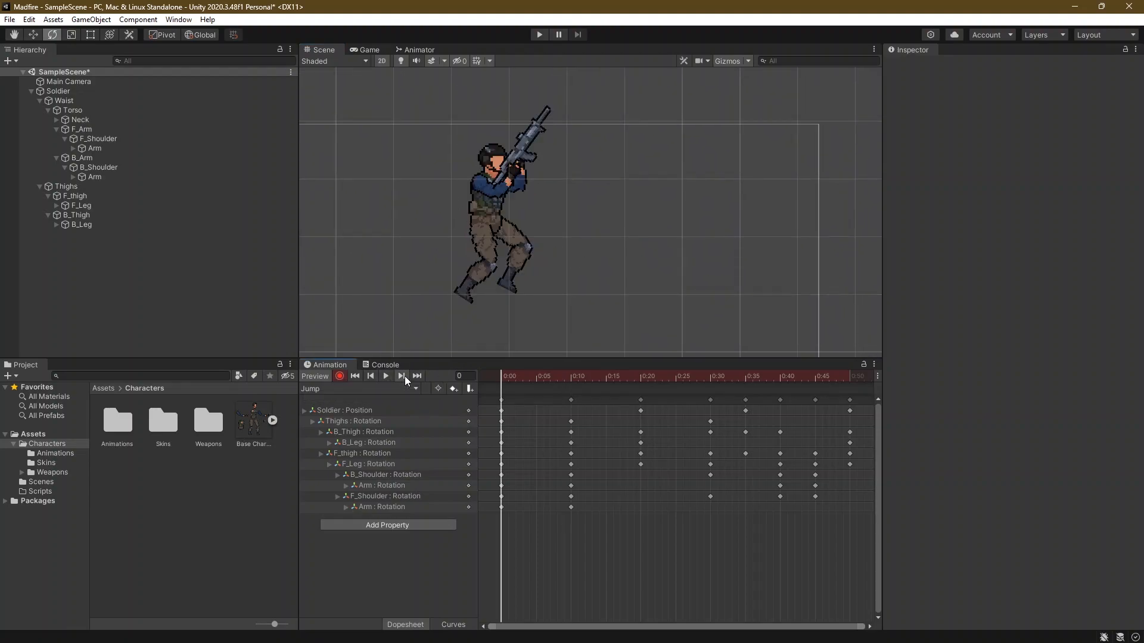
click(56, 119)
click(79, 121)
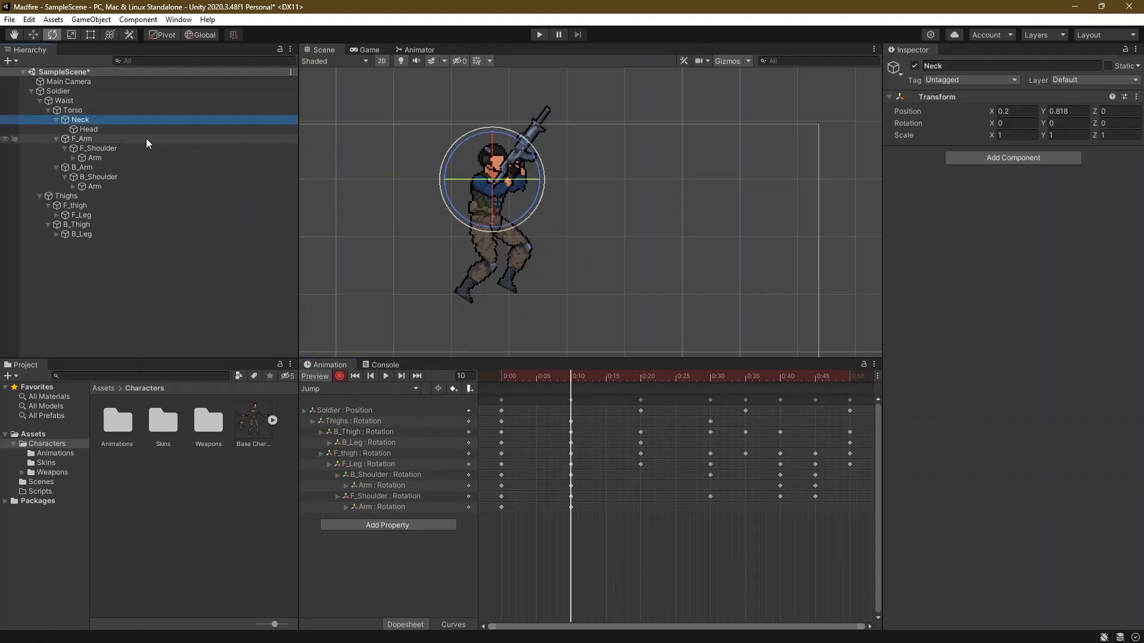
click(130, 131)
drag(518, 217, 525, 226)
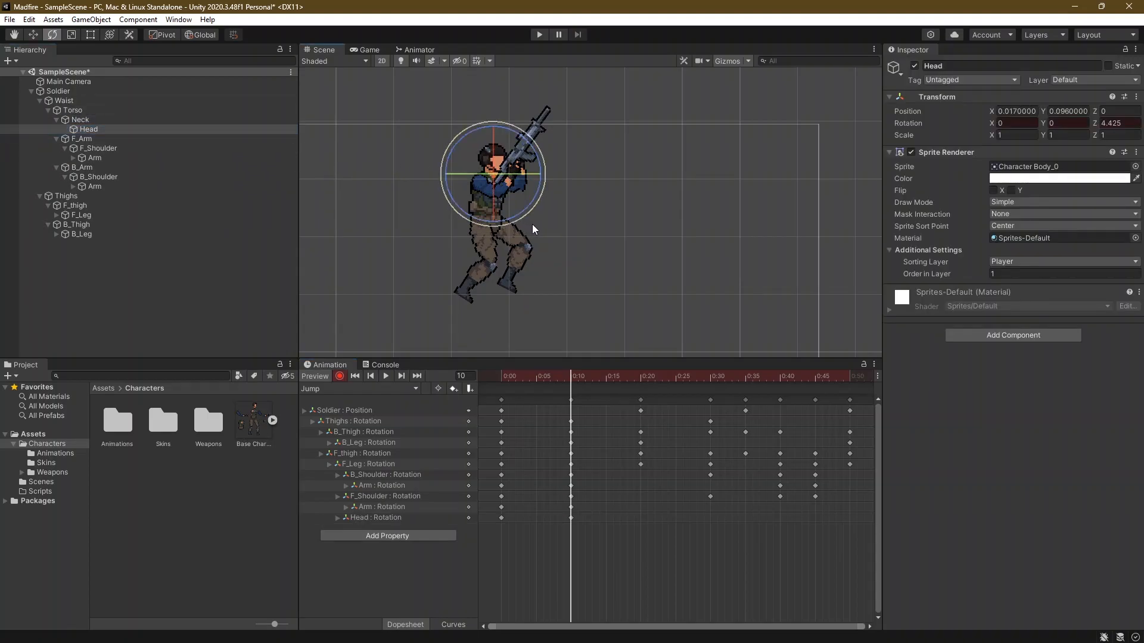
key(ctrl+z)
Step: Key the Head's Z rotation at about -0.4° at frame 0 and about 17.2° at frame 10
click(371, 376)
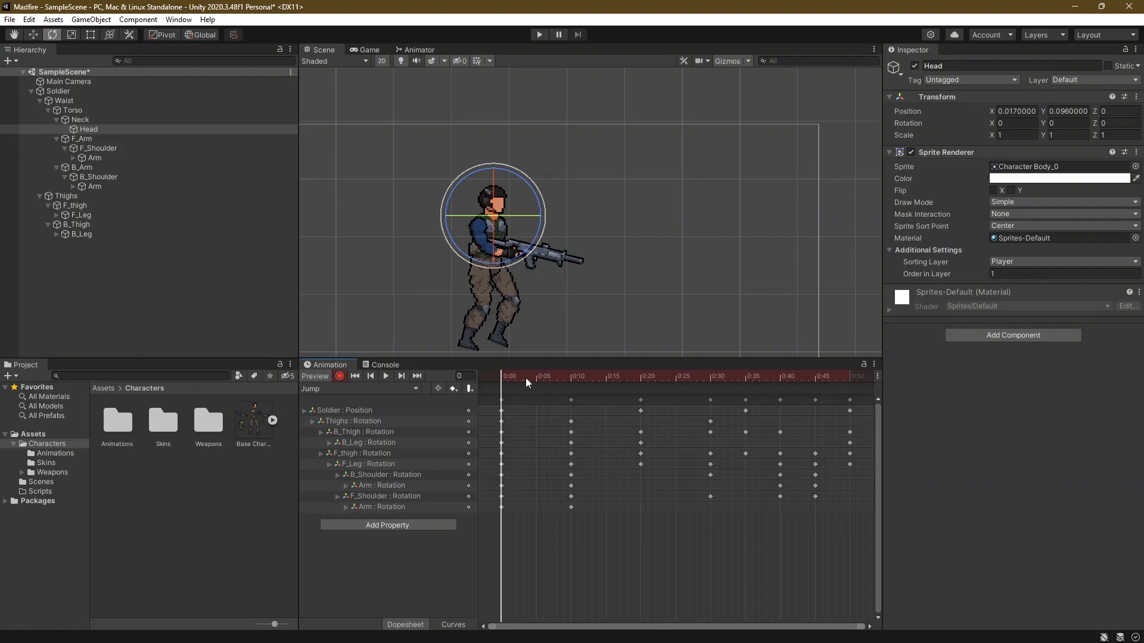
click(401, 376)
click(371, 376)
drag(471, 261, 472, 263)
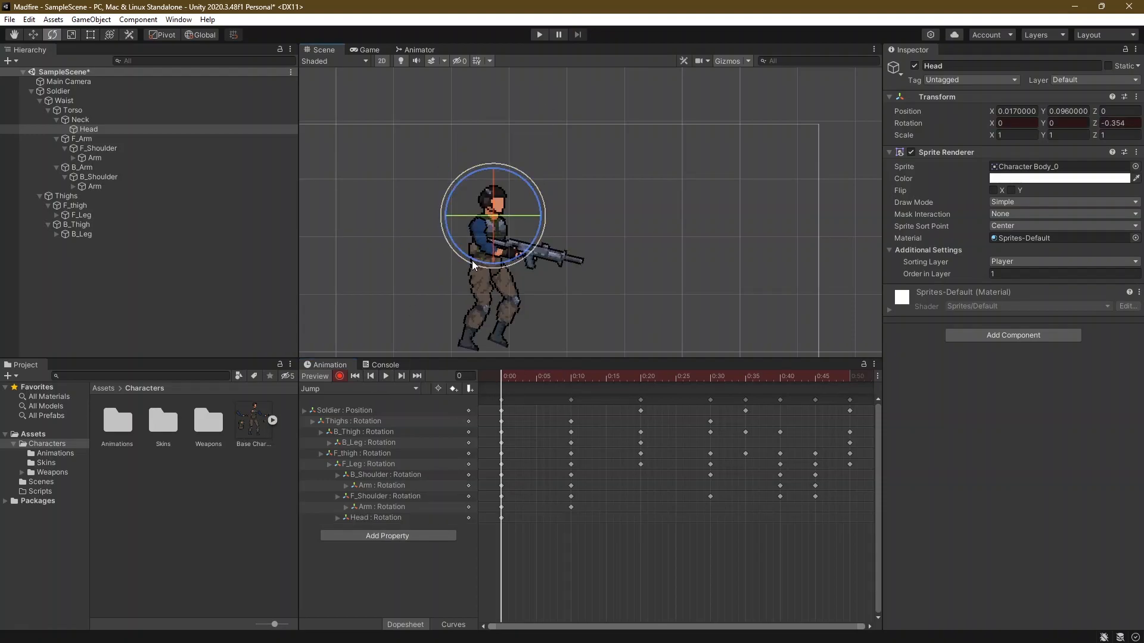
click(396, 374)
drag(505, 220, 538, 241)
Step: Key the Head's Z rotation at about 21.3° at frame 20 and about 22.1° at frame 30
click(405, 371)
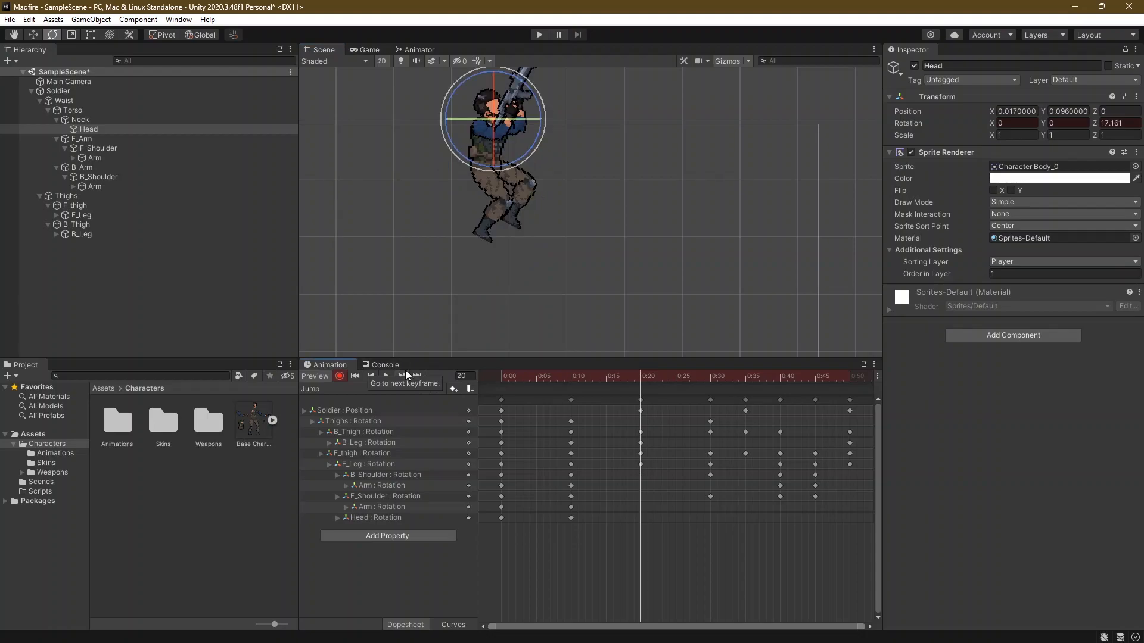
click(403, 374)
click(403, 374)
middle_drag(471, 268, 454, 316)
click(371, 375)
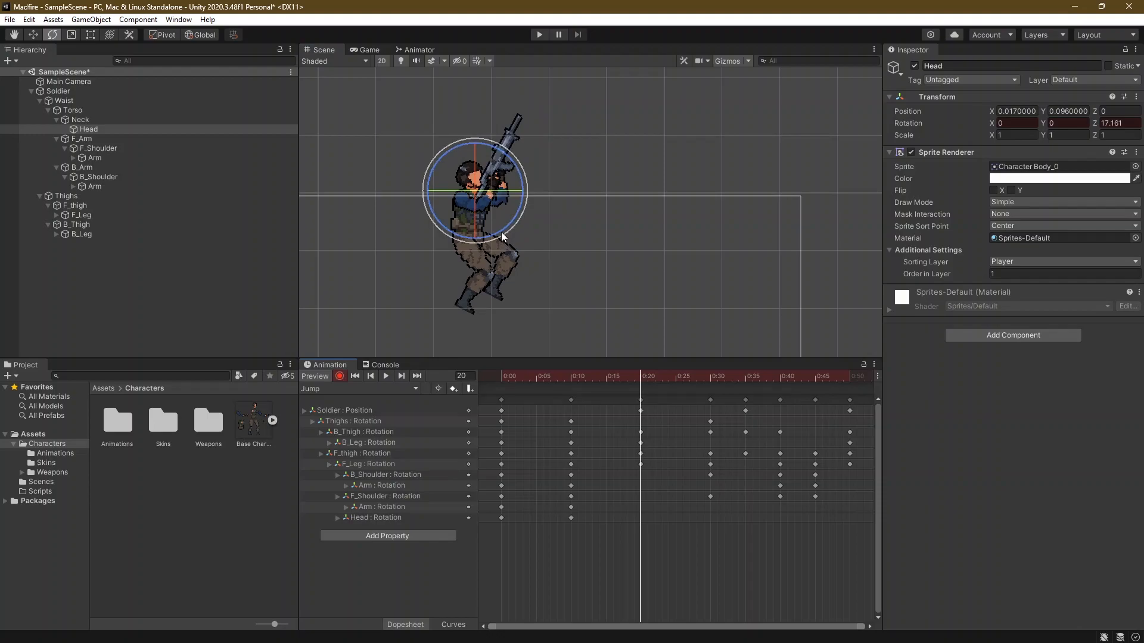
click(401, 375)
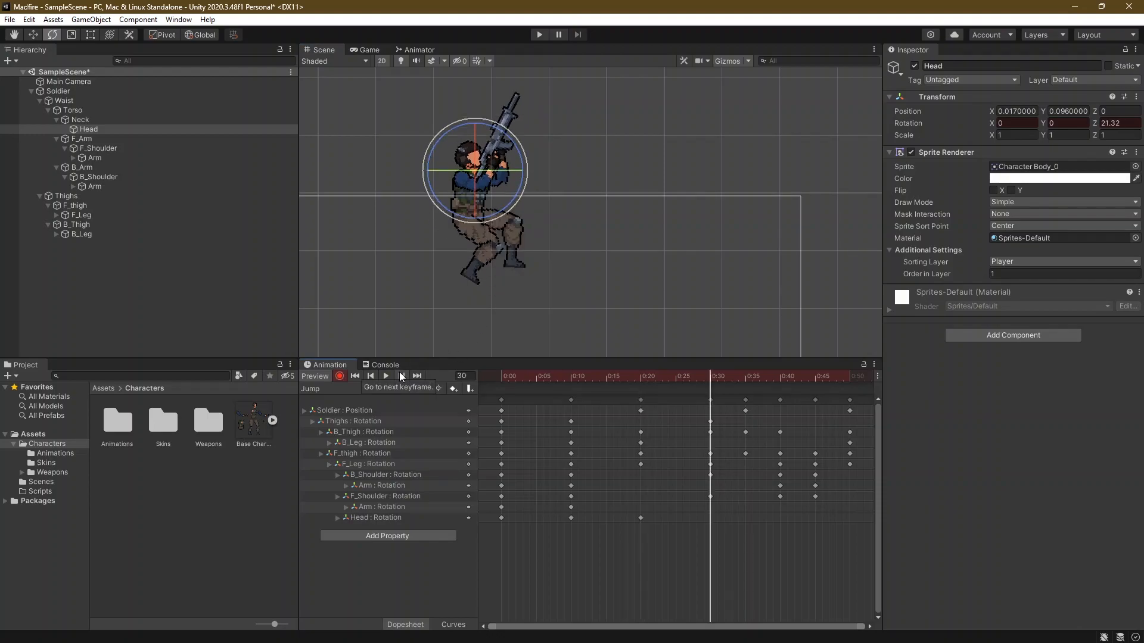
drag(455, 224, 458, 217)
Step: Tilt the Head downward at frame 35 to a Z rotation of about -13.3°
click(401, 376)
click(401, 376)
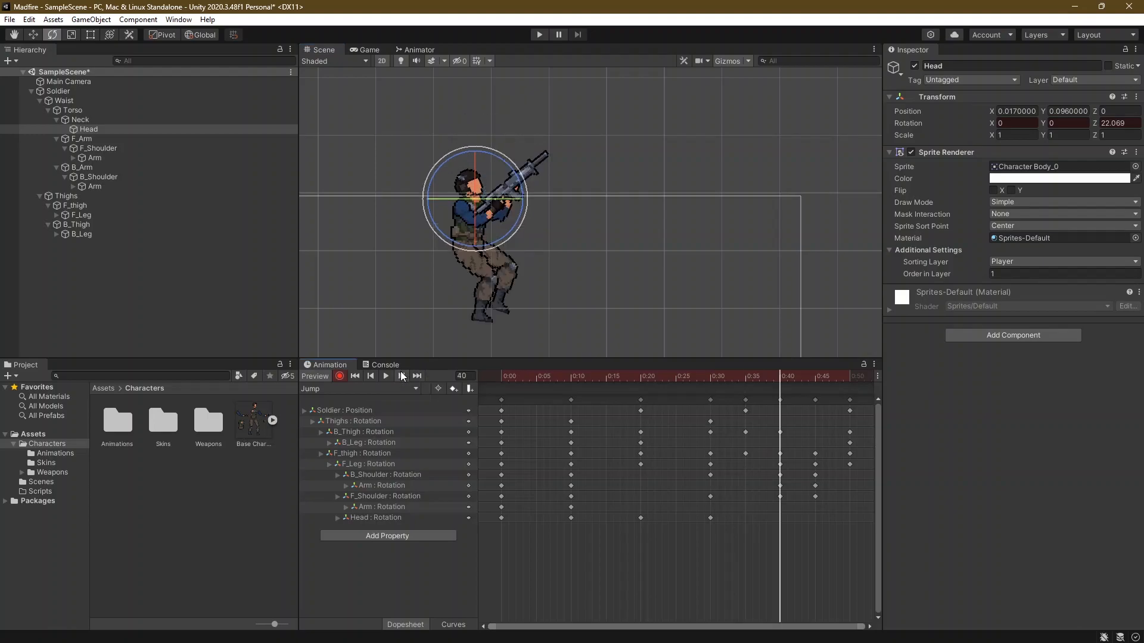
click(366, 377)
click(366, 377)
click(401, 375)
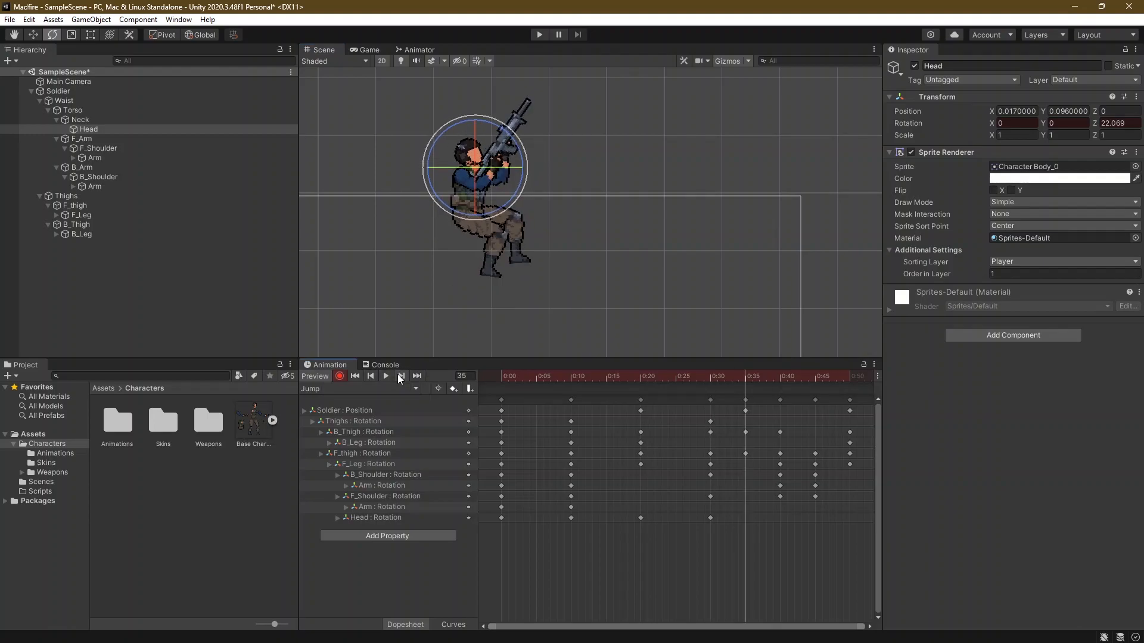
drag(495, 205, 466, 256)
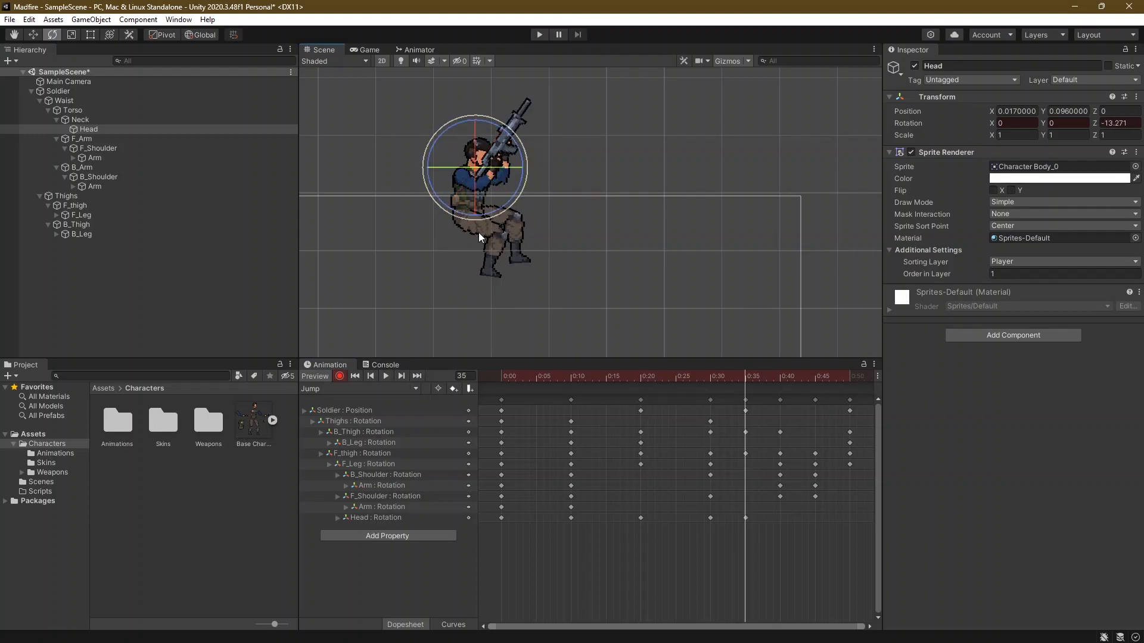
Step: Rotate the Head at frame 40 and key it at about -26.5° at frame 50
click(402, 376)
mouse_move(480, 261)
mouse_down()
mouse_move(495, 249)
mouse_move(496, 267)
mouse_up()
click(403, 375)
middle_drag(495, 291, 498, 200)
scroll(498, 218, down, 3)
click(397, 377)
drag(498, 228, 491, 237)
Step: Turn off recording, play the Jump clip and check the Head's motion through the keyframes
click(338, 376)
click(381, 377)
middle_drag(502, 213, 502, 285)
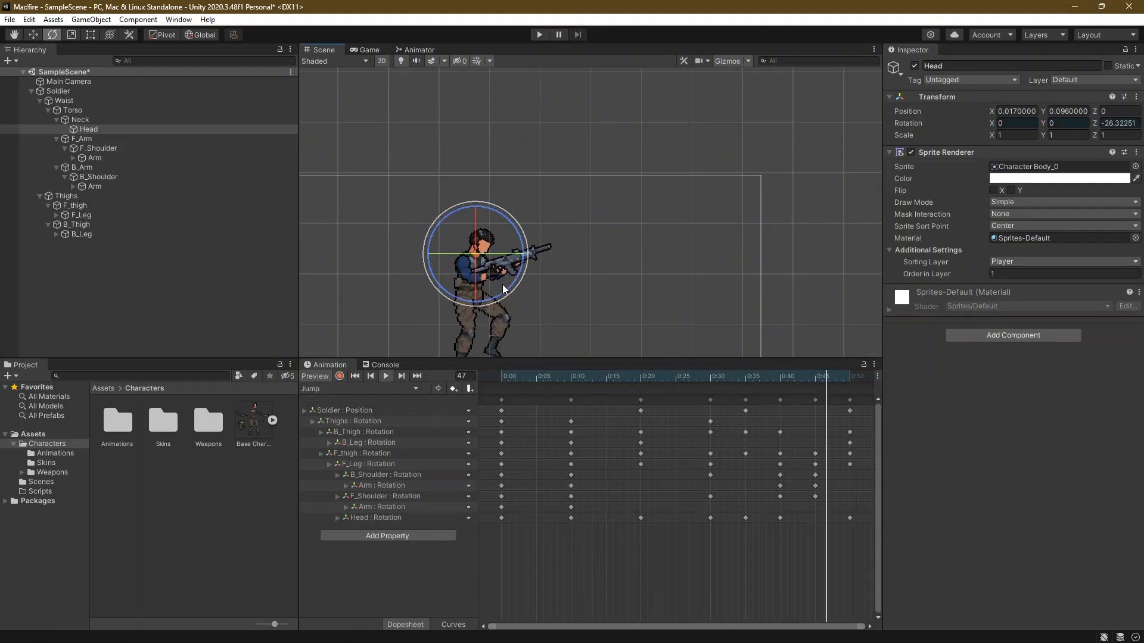
click(384, 377)
click(356, 377)
click(403, 374)
click(403, 374)
click(402, 374)
click(403, 374)
click(371, 377)
Step: Turn recording back on and review the Head's pose from frame 50 back through the earlier keyframes
click(338, 376)
click(416, 375)
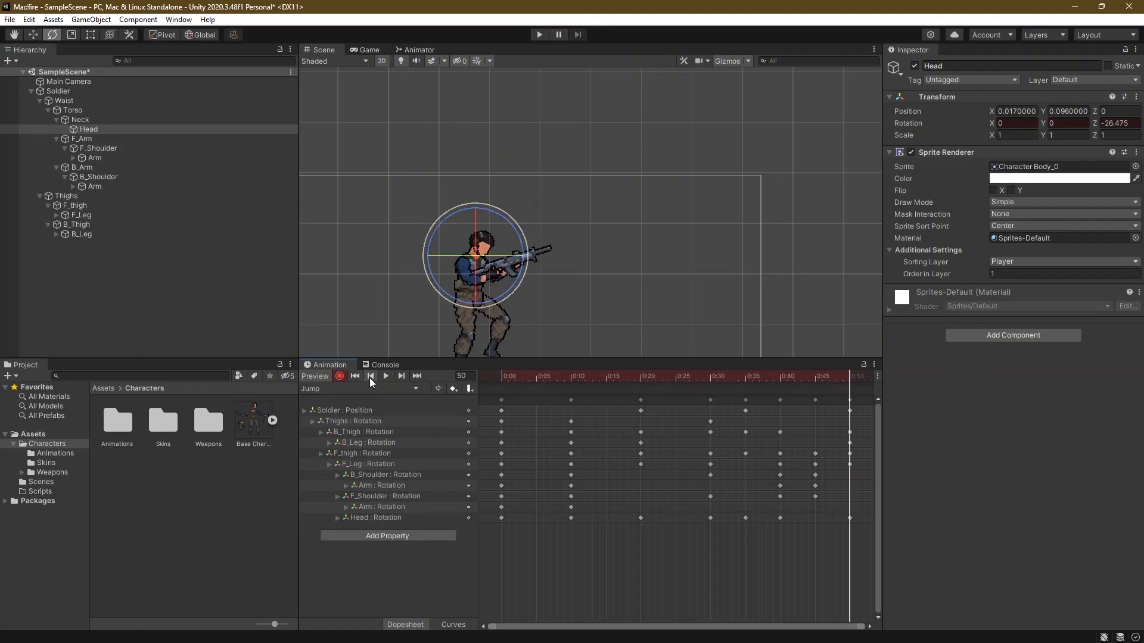
click(369, 378)
click(369, 377)
click(369, 378)
click(370, 378)
click(369, 377)
click(401, 375)
click(370, 376)
click(371, 376)
click(402, 376)
click(403, 375)
click(405, 375)
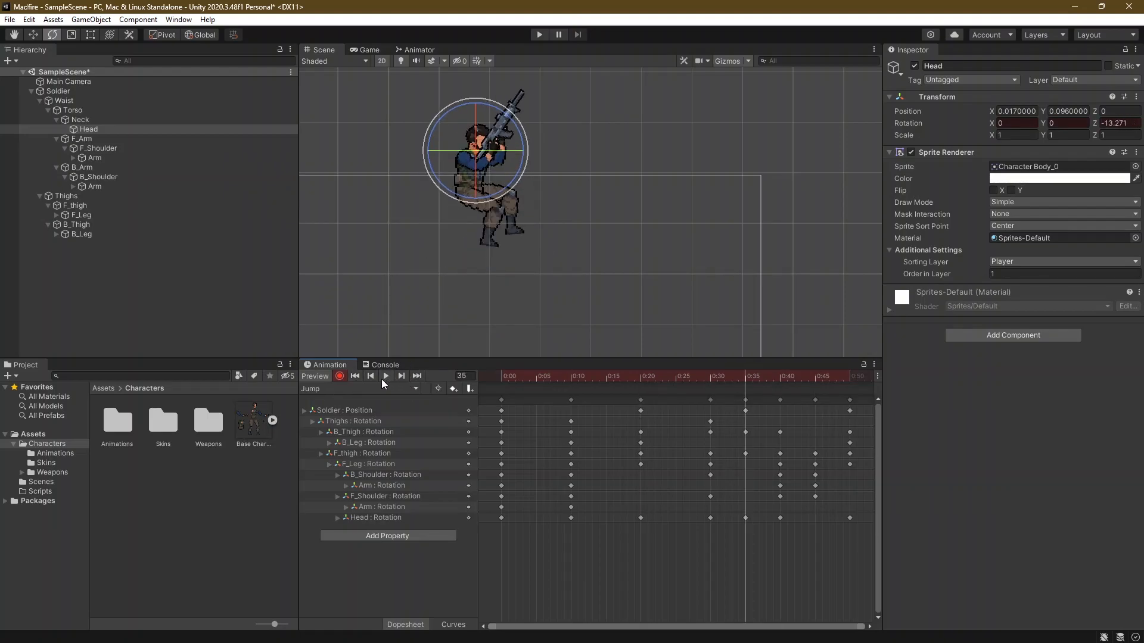
Step: Readjust the Head's rotation at frame 30
click(372, 376)
drag(497, 197, 490, 244)
click(367, 376)
Step: Play the whole Jump clip and examine the body and Head poses through the landing keyframes
click(384, 376)
middle_drag(447, 237, 506, 145)
scroll(516, 192, down, 5)
click(385, 376)
click(404, 375)
click(405, 376)
click(405, 375)
click(406, 375)
click(407, 375)
click(408, 374)
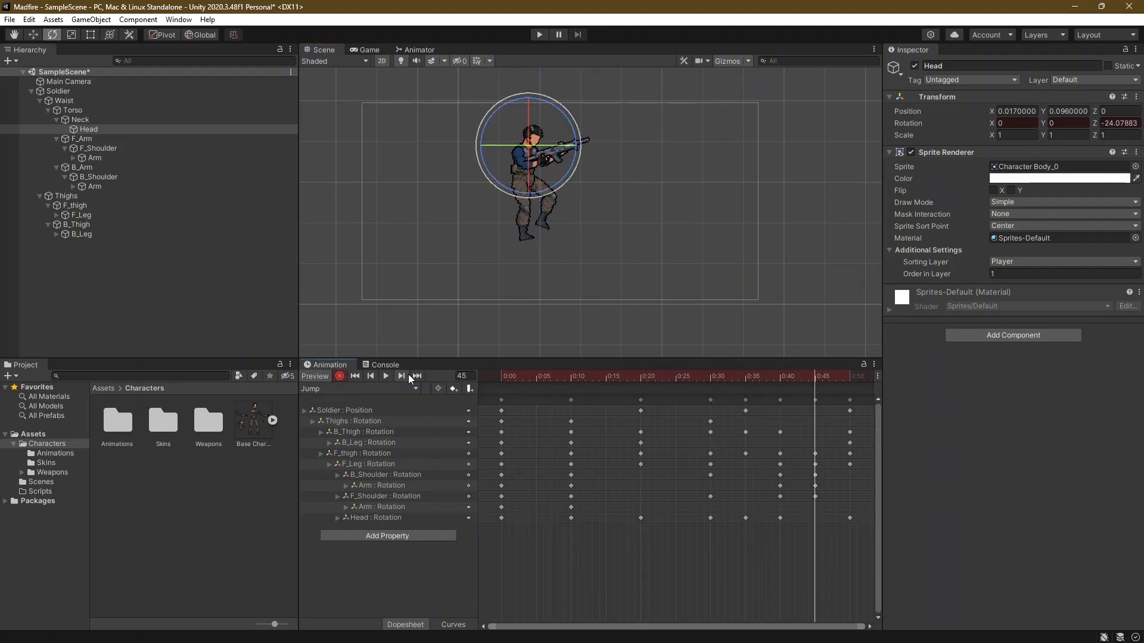
click(380, 377)
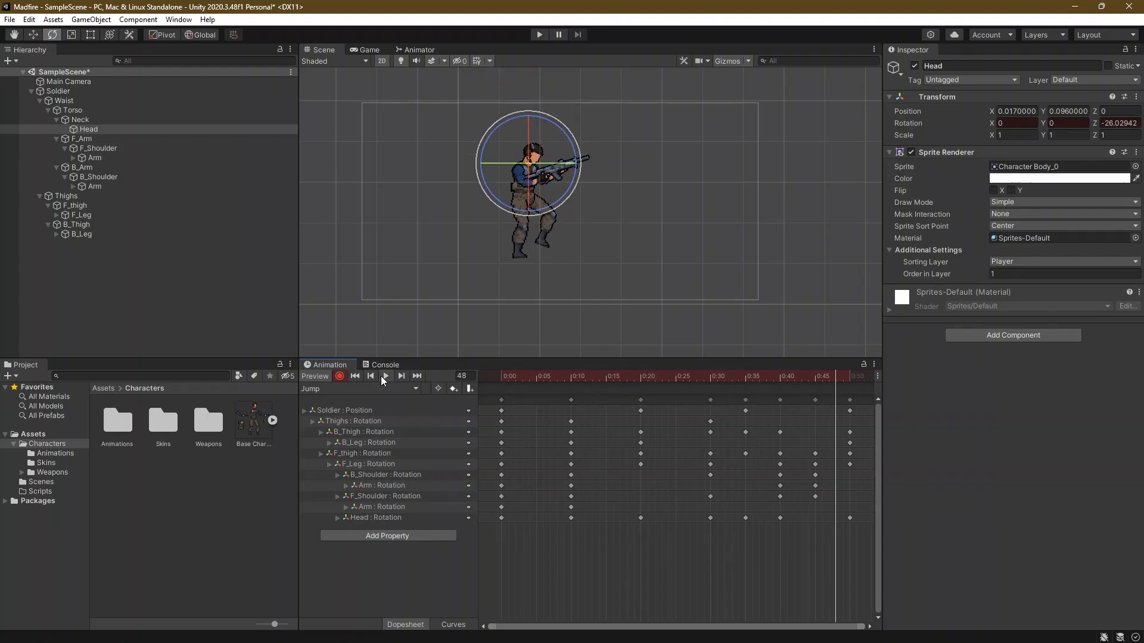
Step: Try deleting the Soldier : Position property and play the Jump clip in place
click(387, 409)
key(Delete)
click(385, 376)
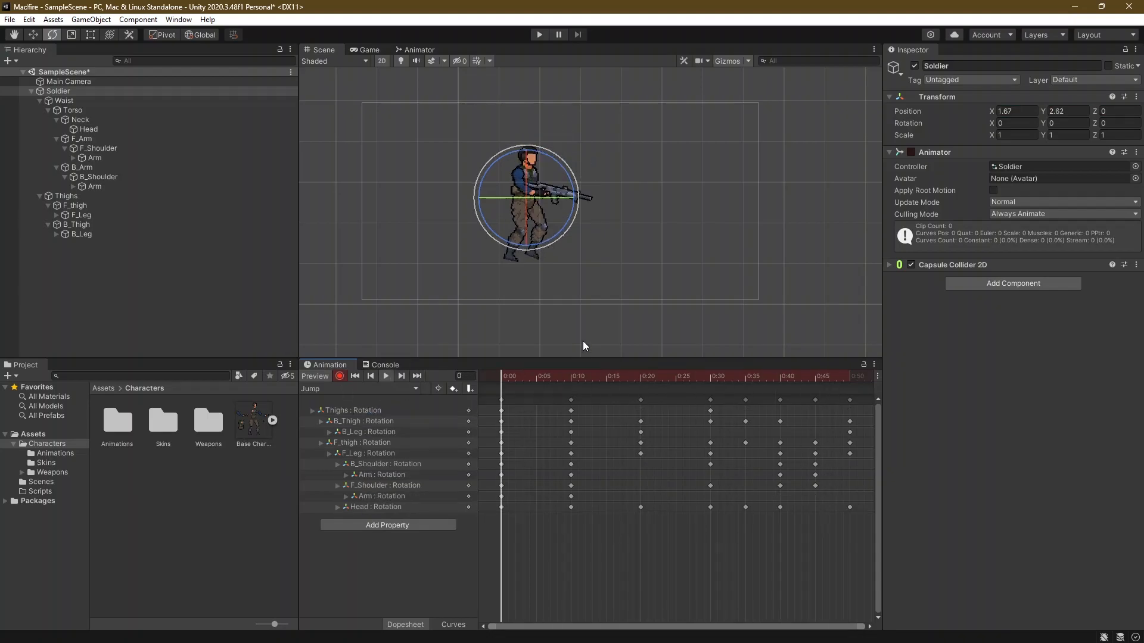
key(ctrl+z)
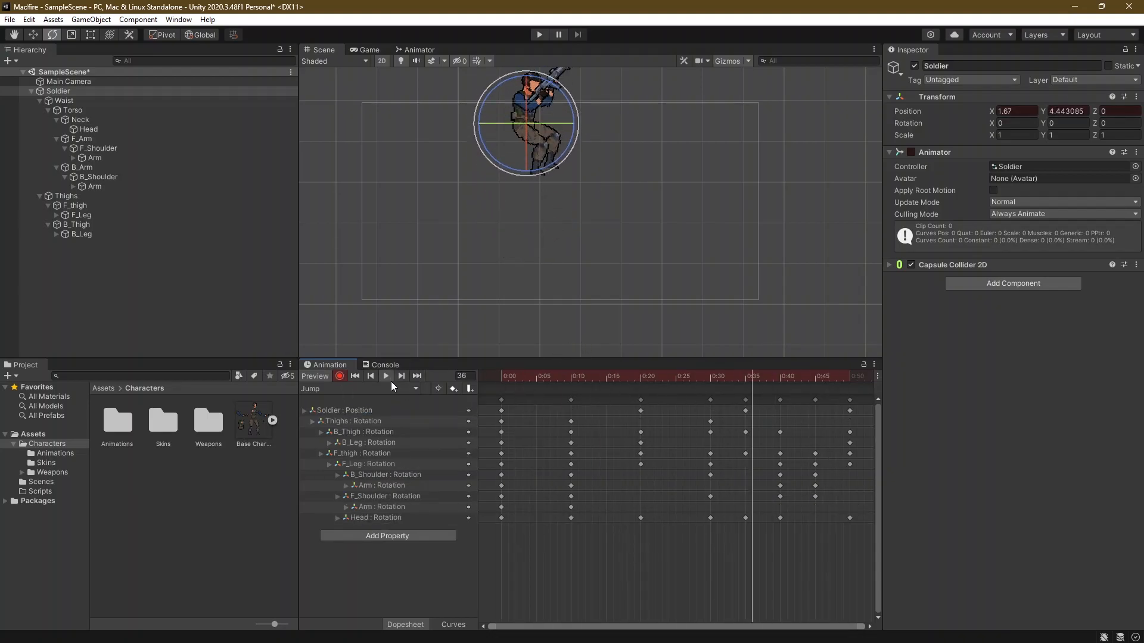
Step: Select the Soldier : Position property of the Jump clip with recording turned on
click(339, 376)
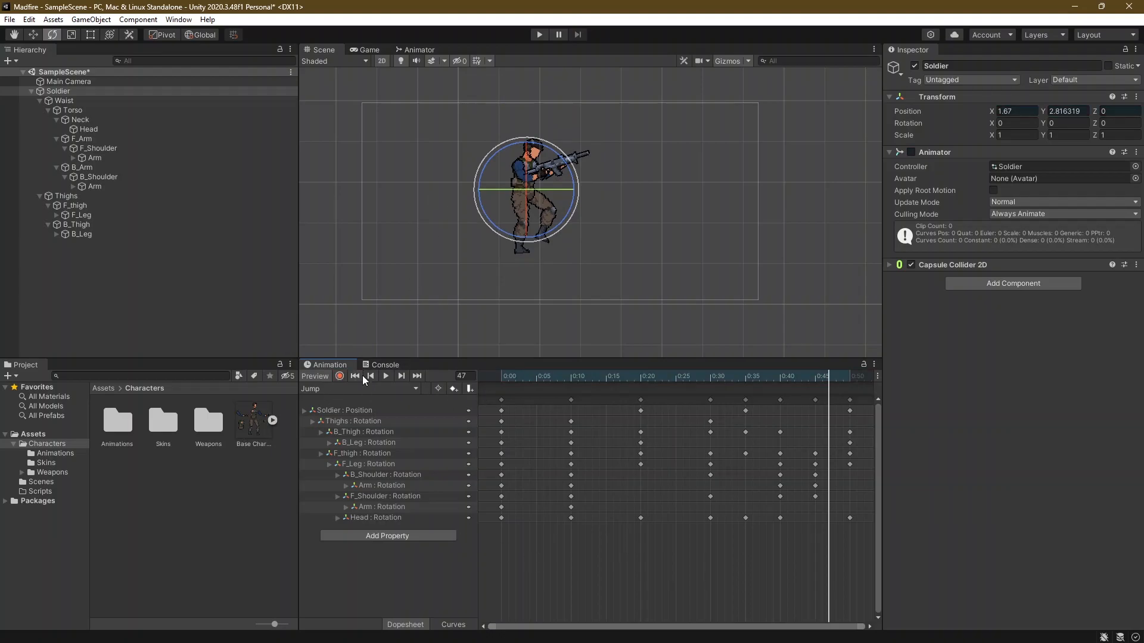
click(339, 376)
click(378, 411)
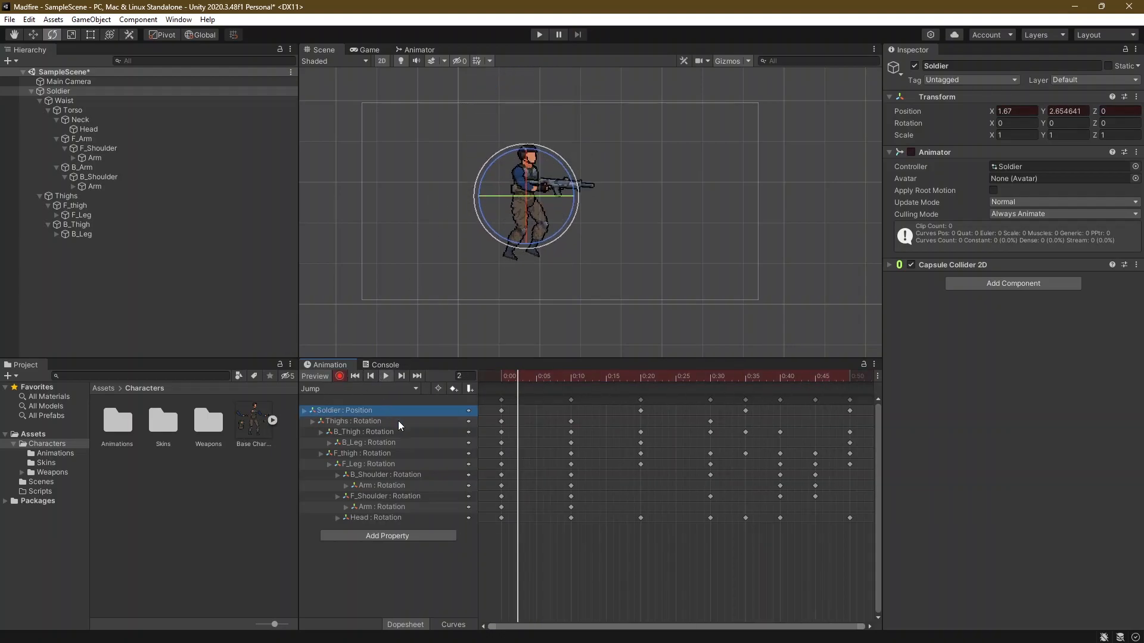